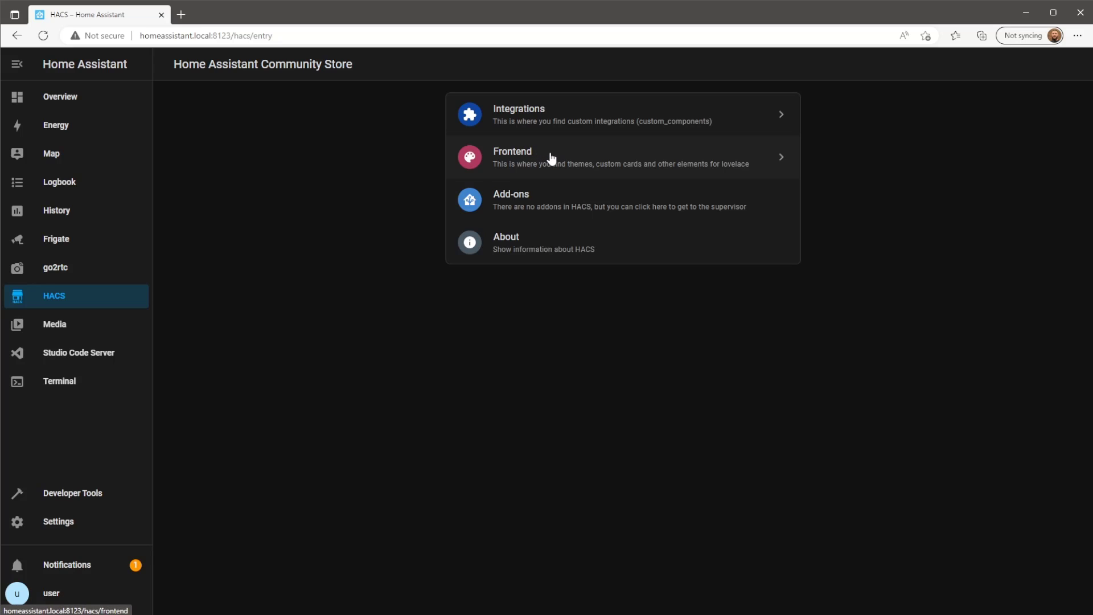
- Search the HACS Frontend repositories for "layou" and open the layout-card repository
{"action": "left_click", "coordinate": [552, 154]}
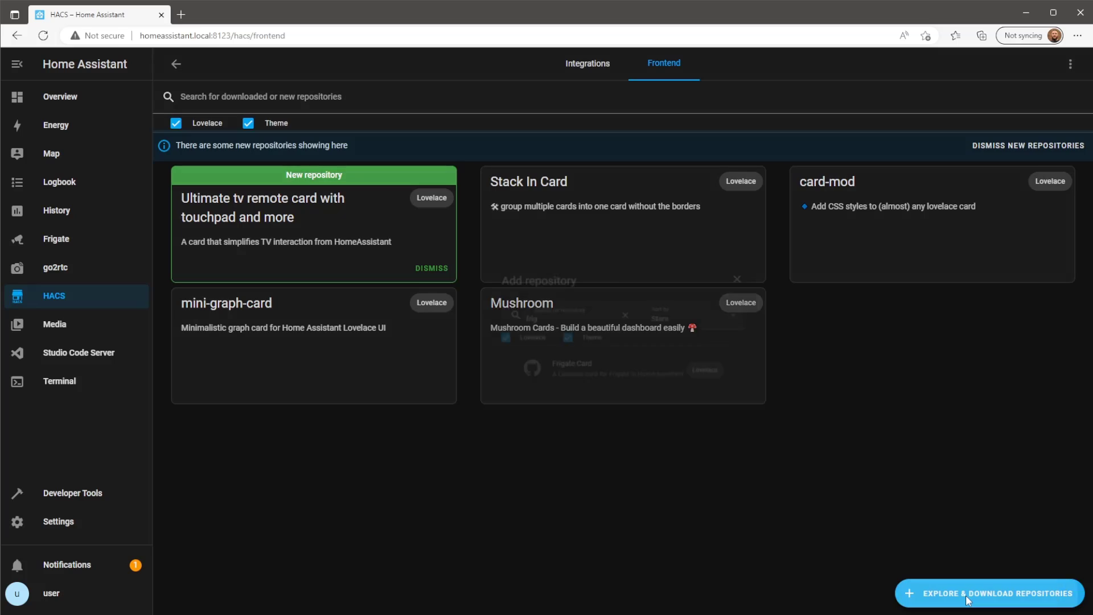
{"action": "left_click", "coordinate": [965, 596]}
{"action": "type", "text": "frig"}
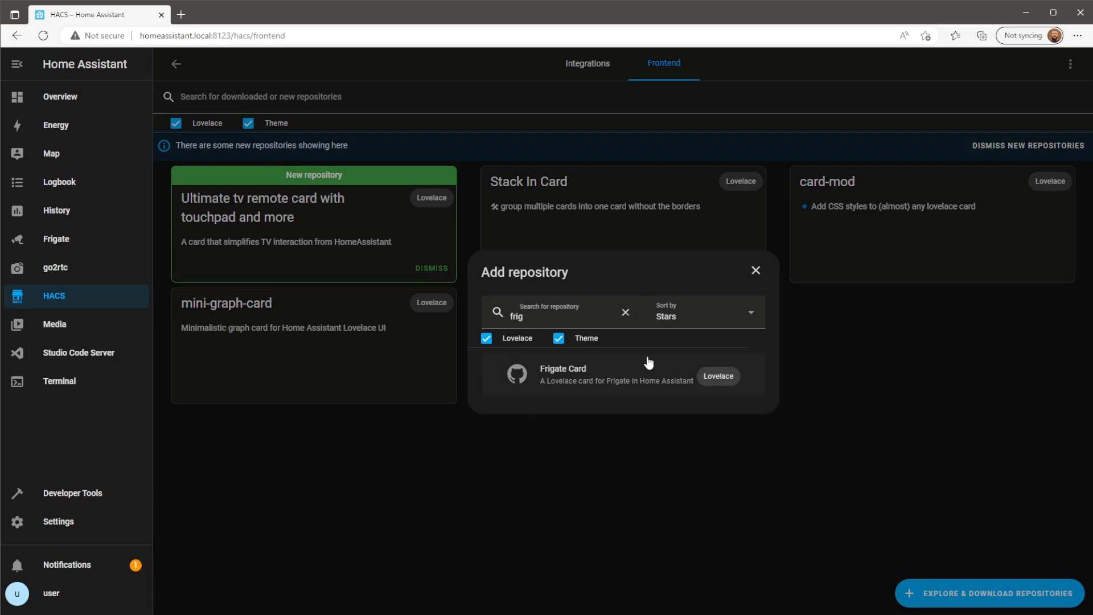
{"action": "left_click_drag", "start_coordinate": [527, 316], "coordinate": [477, 319]}
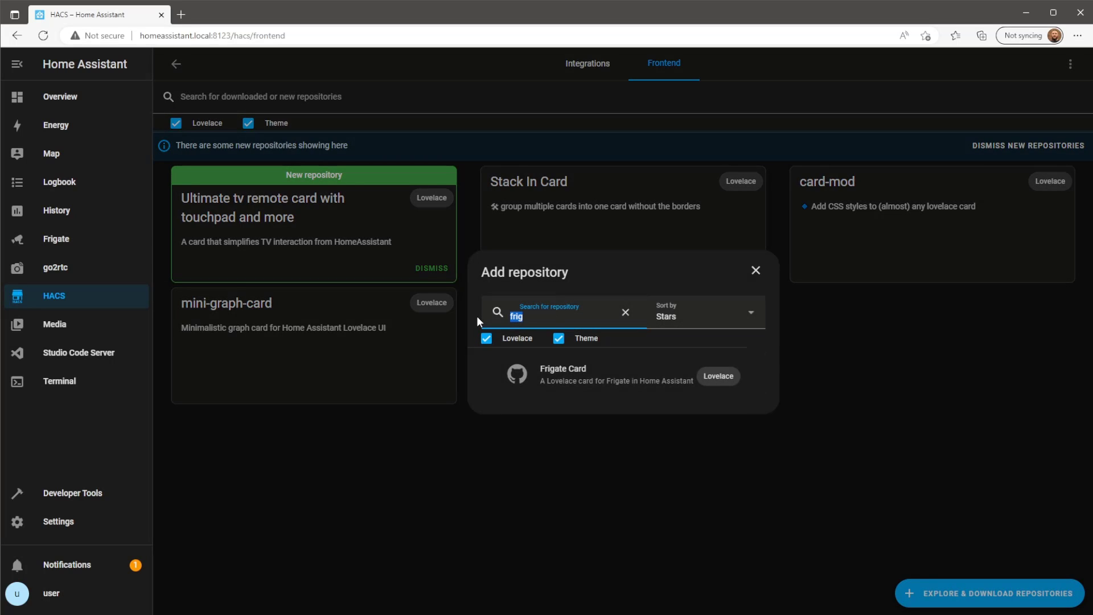
{"action": "type", "text": "layou"}
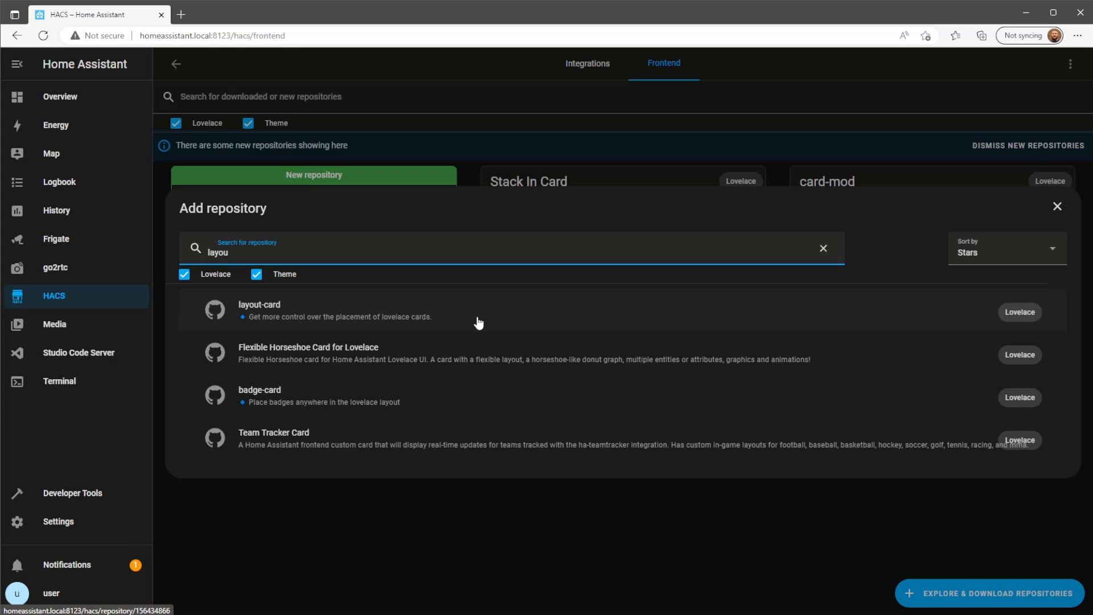
{"action": "left_click", "coordinate": [478, 323]}
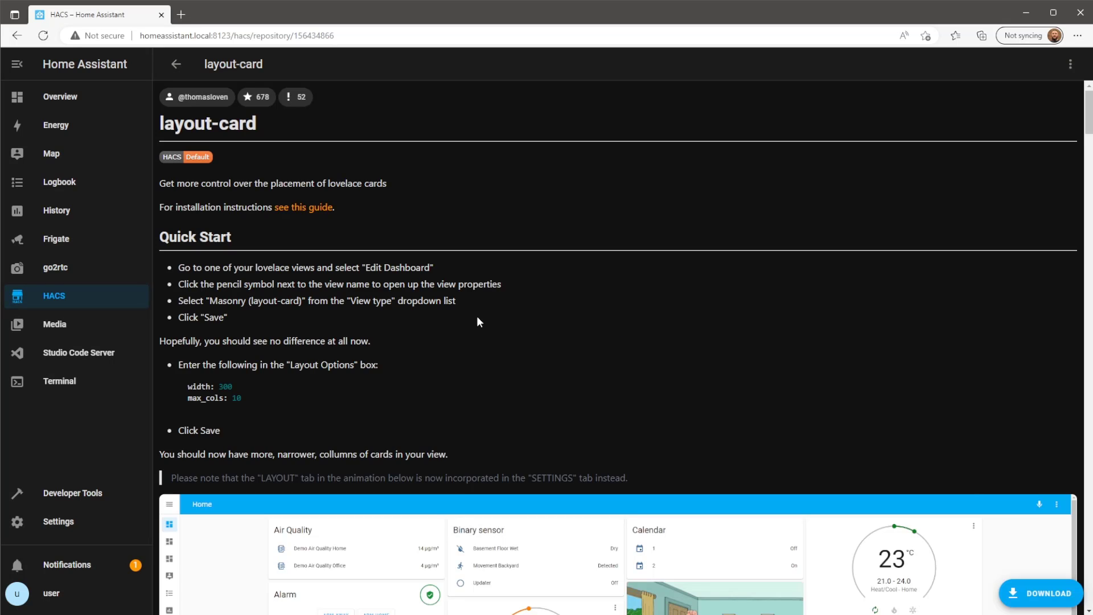
- Download layout-card version 2.4.4 from its HACS repository page
{"action": "left_click", "coordinate": [1056, 600]}
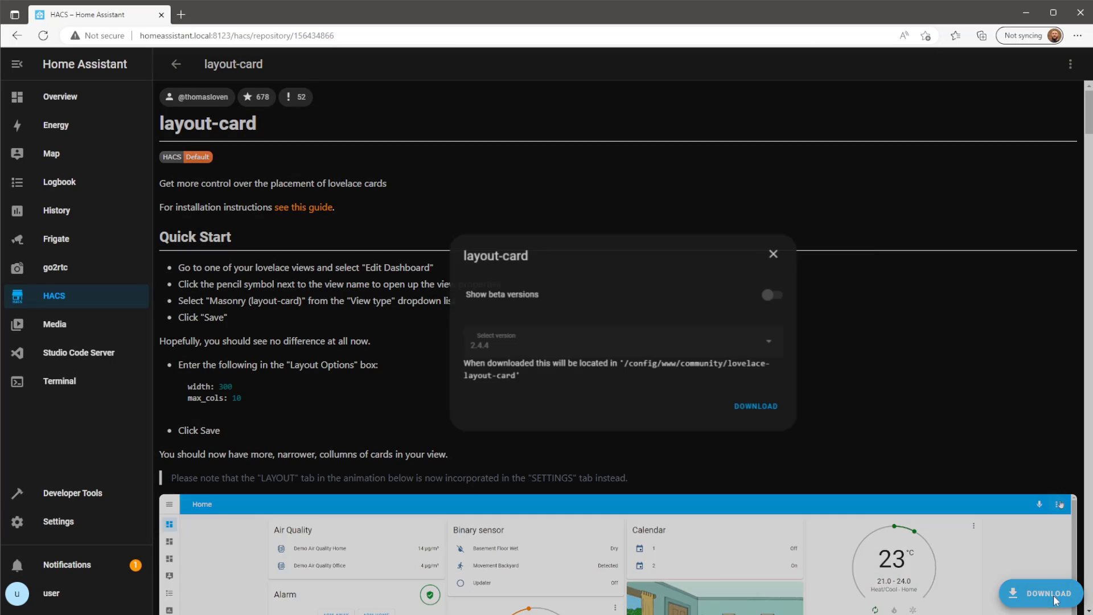
{"action": "left_click", "coordinate": [753, 415]}
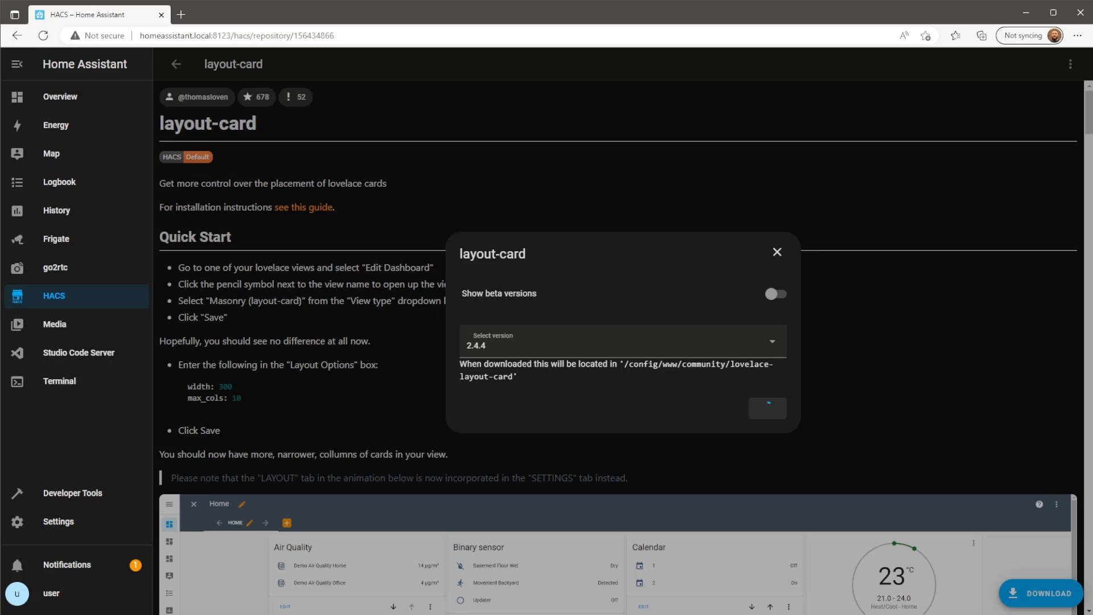
{"action": "left_click", "coordinate": [739, 369]}
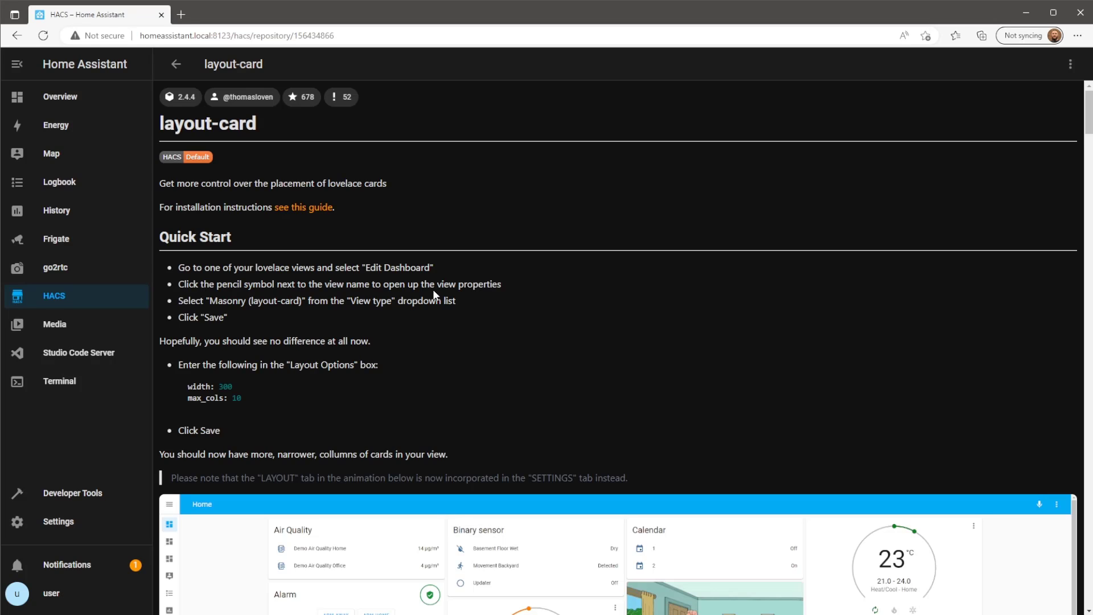
- Edit the Overview dashboard's Layout Card view and set its view type to Grid (layout-card)
{"action": "left_click", "coordinate": [69, 103]}
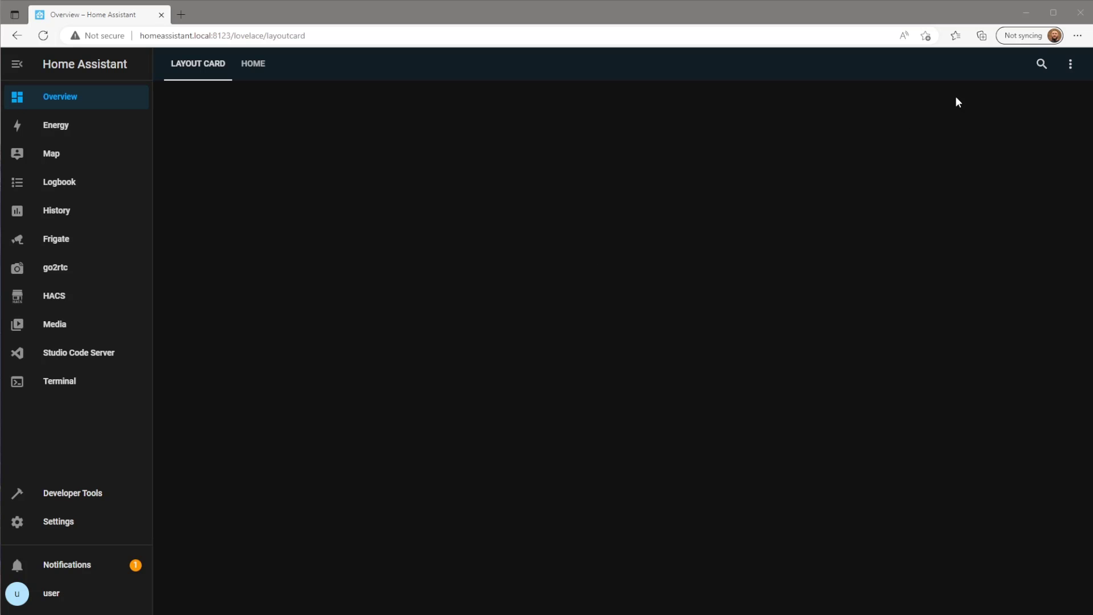
{"action": "left_click", "coordinate": [1070, 64]}
{"action": "left_click", "coordinate": [1061, 96]}
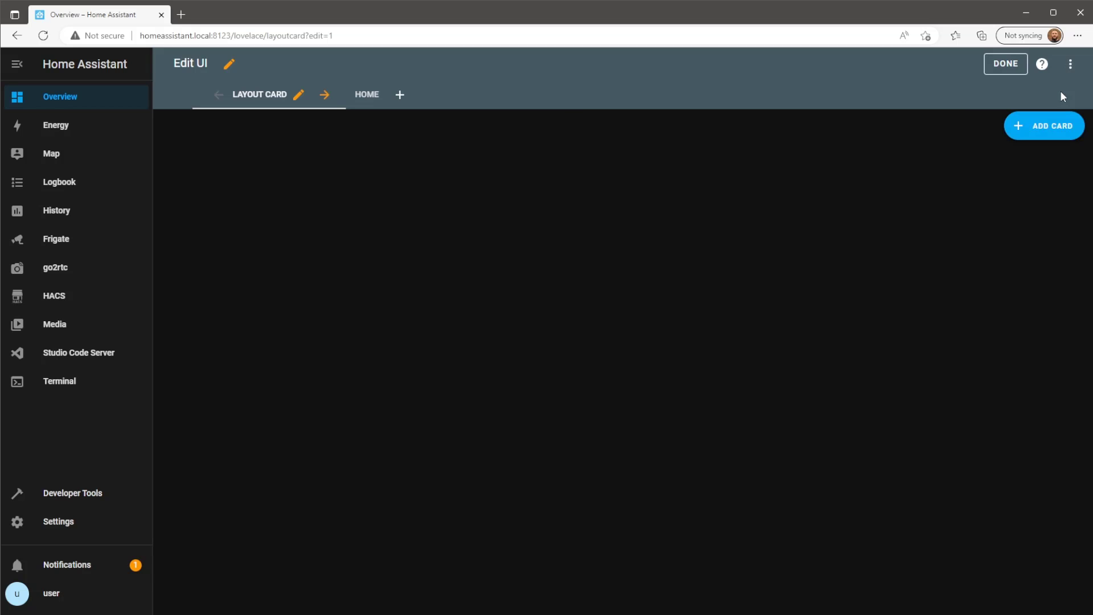
{"action": "left_click", "coordinate": [299, 95]}
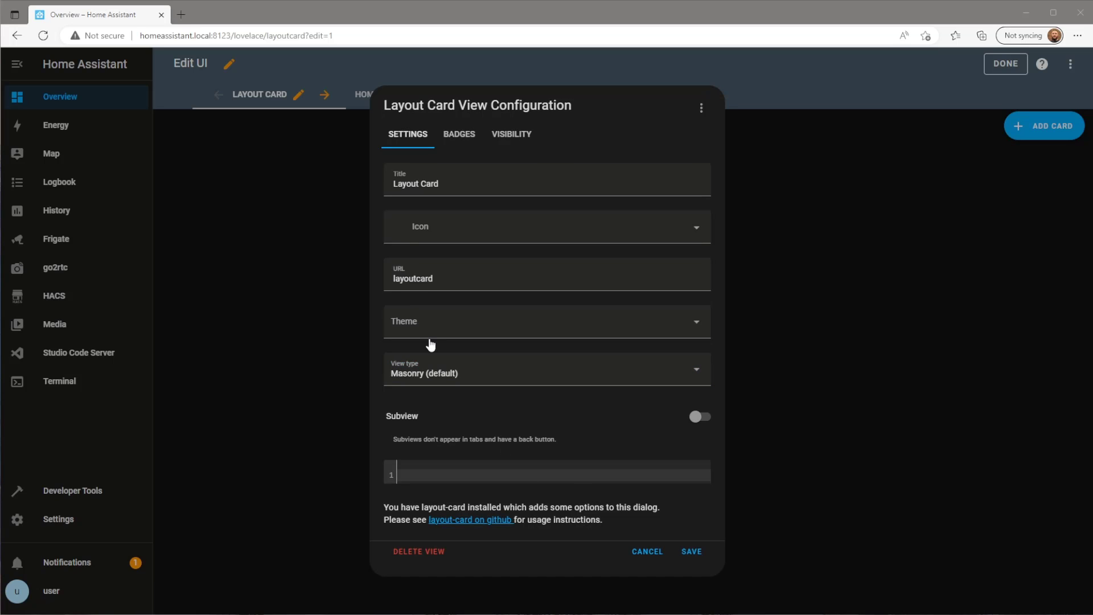
{"action": "left_click", "coordinate": [474, 367]}
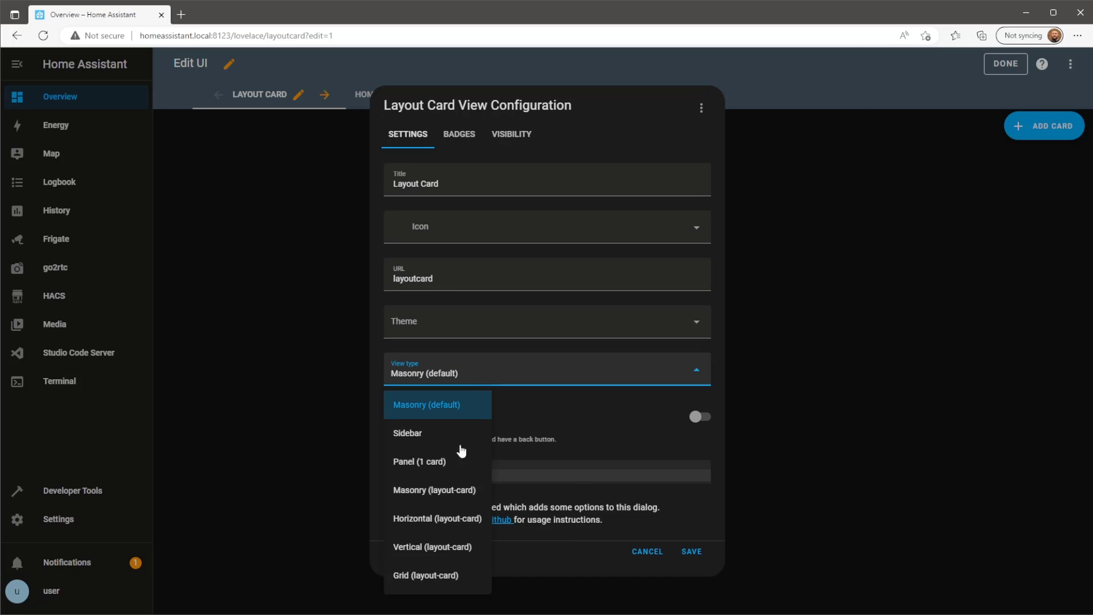
{"action": "left_click", "coordinate": [440, 576]}
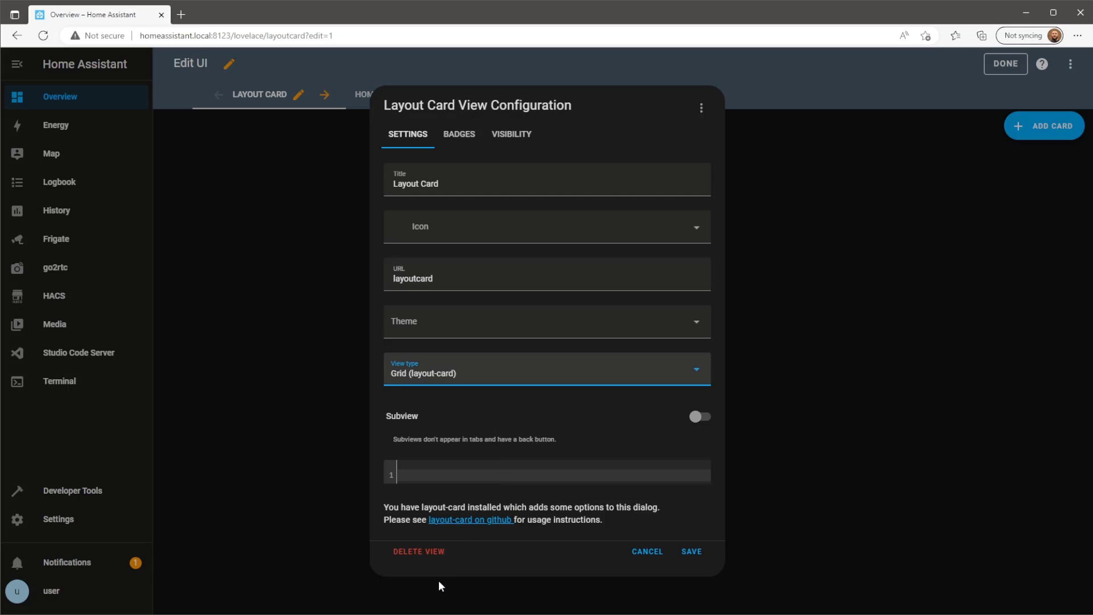
- Enter the layout options "gridrows: auto" and "grid-template-columns: 20% 30% 30% 20%" for the view
{"action": "left_click", "coordinate": [468, 481]}
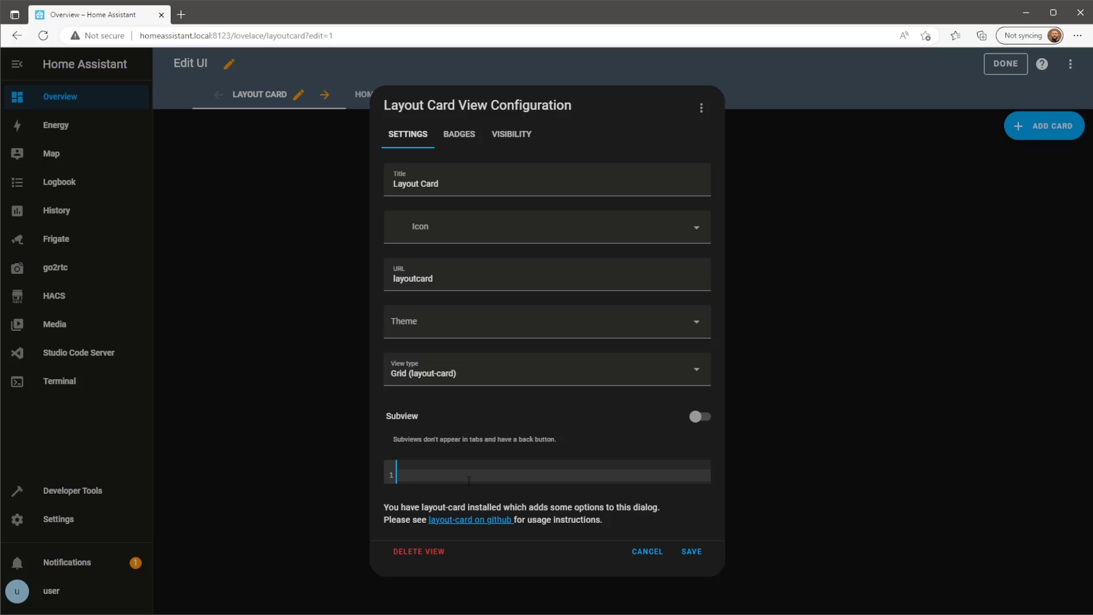
{"action": "type", "text": "gridrows: auto"}
{"action": "key", "text": "Return"}
{"action": "type", "text": "gri"}
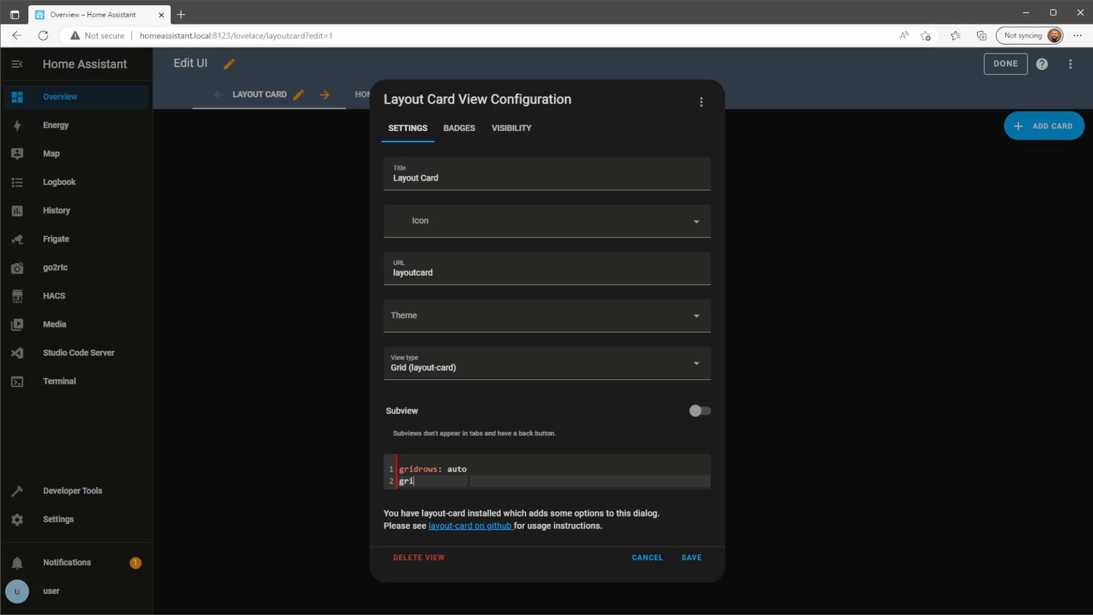
{"action": "type", "text": "d-template-columns: 2"}
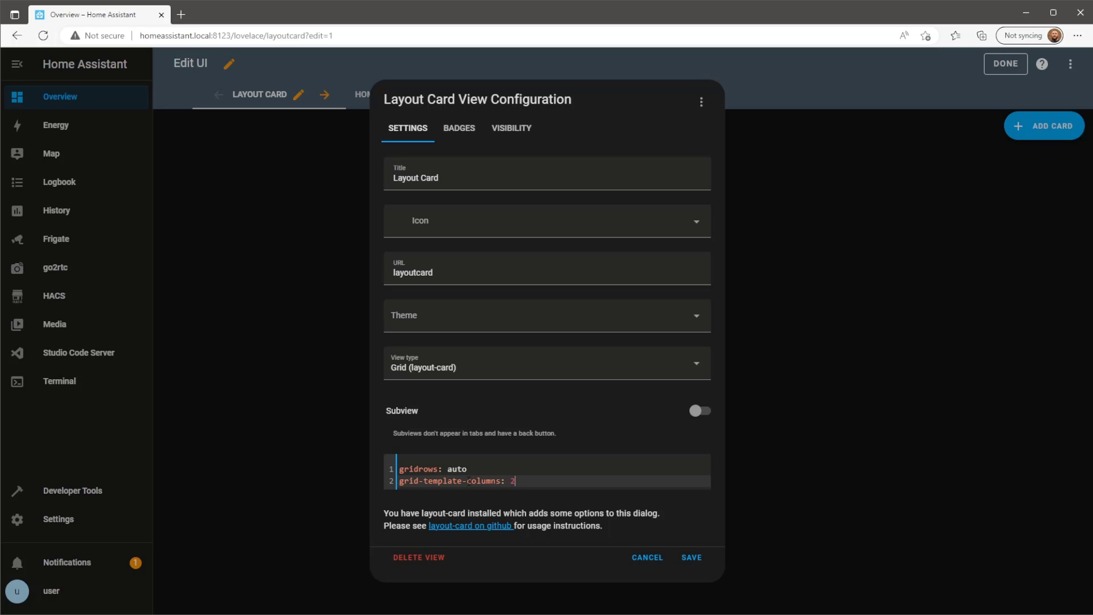
{"action": "type", "text": "0% 30% 30% 20%"}
{"action": "key", "text": "Return"}
- Add grid-template-areas: | with rows "h1 h1 h1 h1", "c1 c2 c3 c4" and "f1 f1 f1 f1", and save the view configuration
{"action": "type", "text": "grid"}
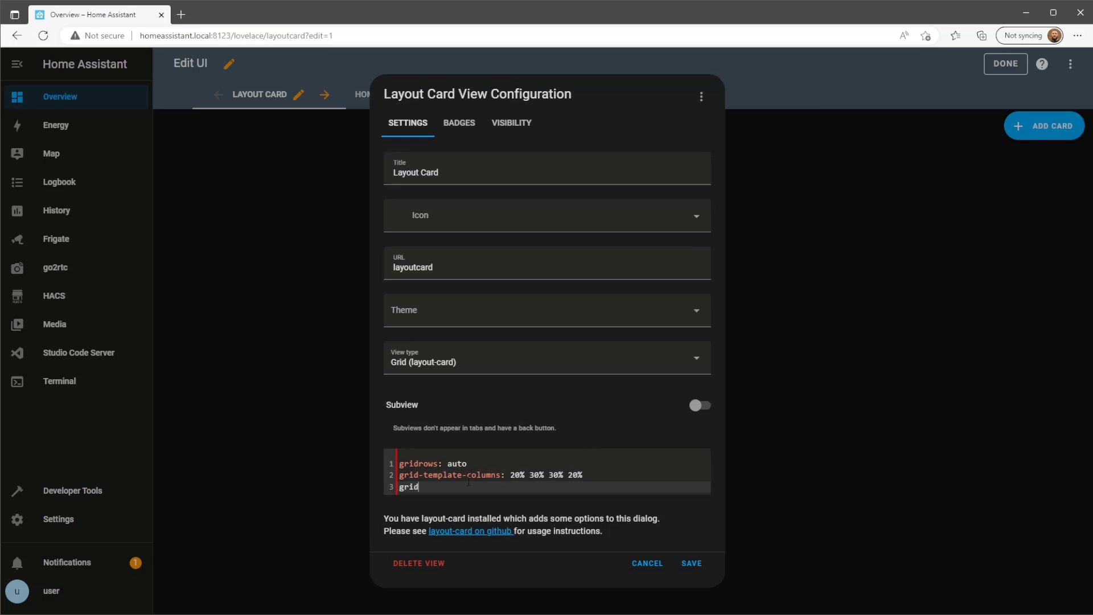
{"action": "type", "text": "-template-areas: |"}
{"action": "key", "text": "Return"}
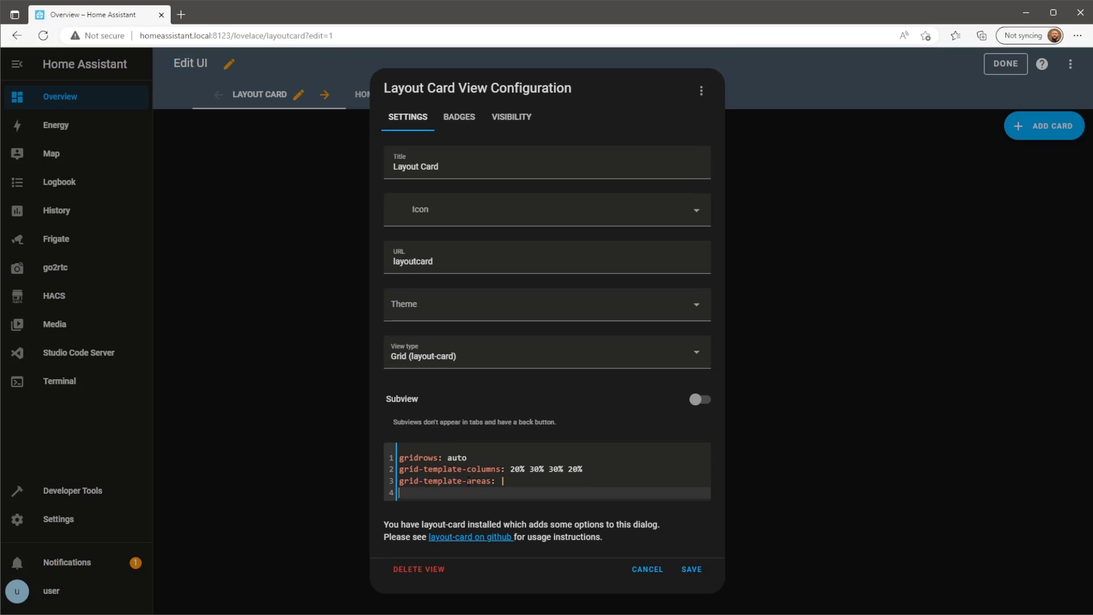
{"action": "type", "text": "\"h1 h1 h1 h1\""}
{"action": "key", "text": "Return"}
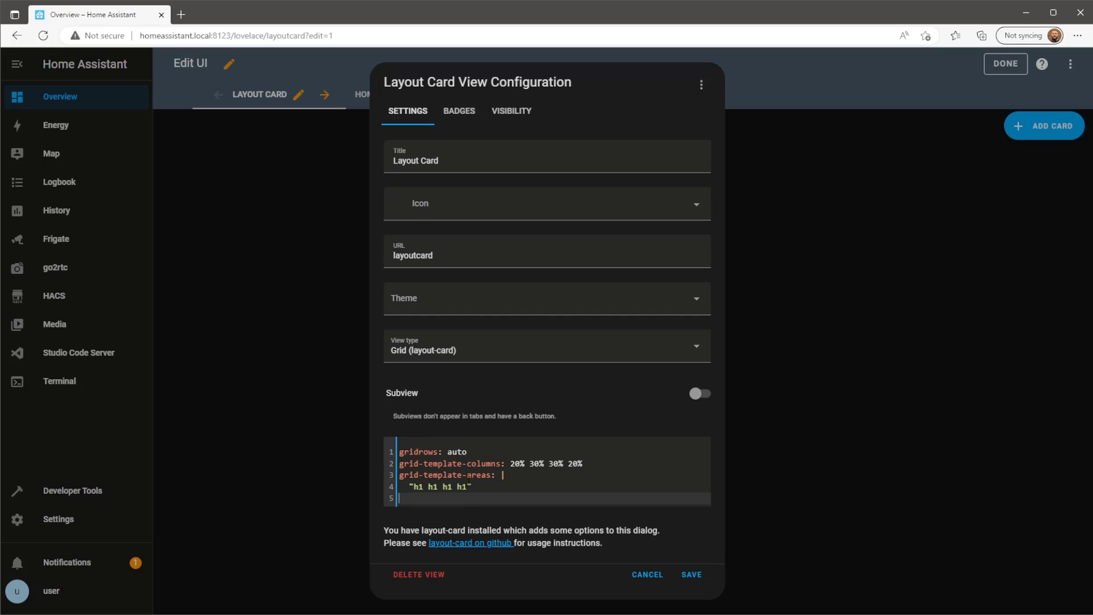
{"action": "type", "text": "\"c1 c2 c3 c4\""}
{"action": "key", "text": "Return"}
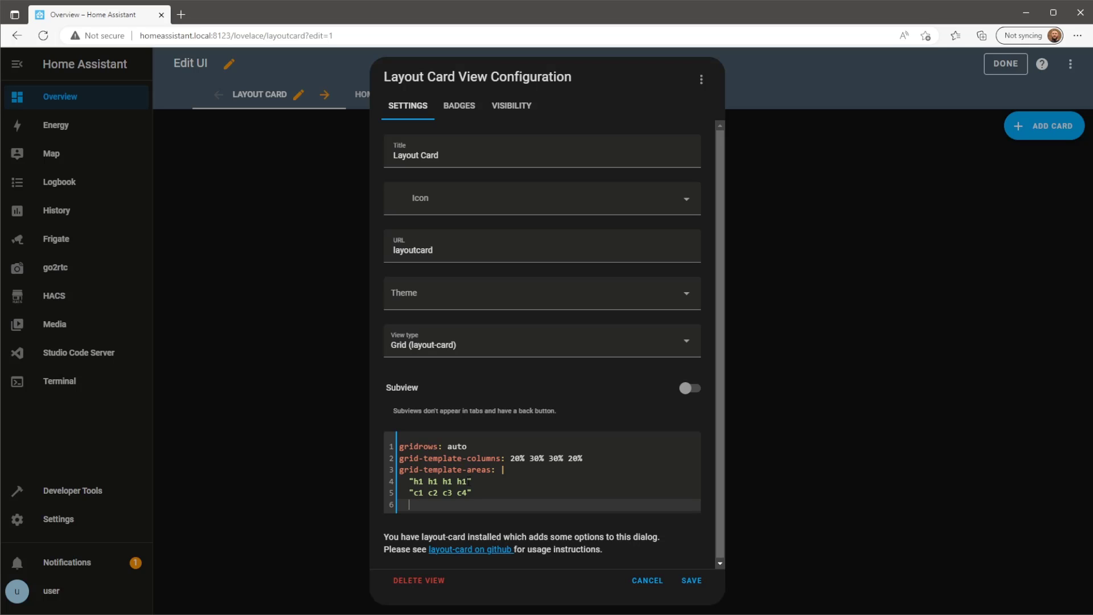
{"action": "type", "text": "\"f1 f1 f1 f1\""}
{"action": "left_click", "coordinate": [692, 580]}
- Add a Horizontal Stack card to the Layout Card view and put a Markdown card inside it
{"action": "left_click", "coordinate": [1064, 125]}
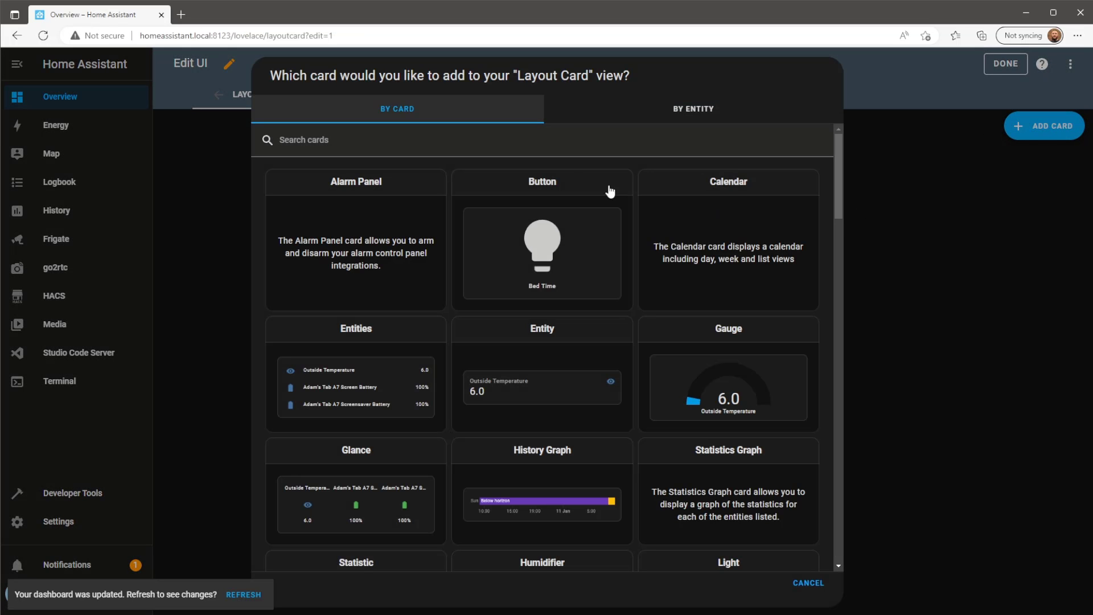
{"action": "left_click", "coordinate": [532, 151]}
{"action": "type", "text": "hori"}
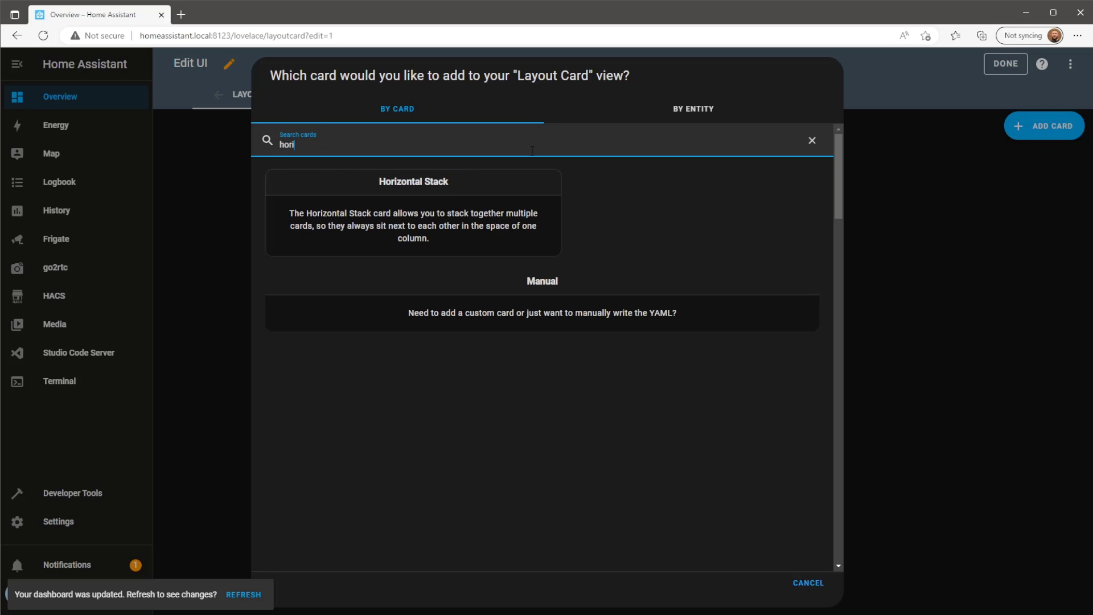
{"action": "left_click", "coordinate": [472, 194]}
{"action": "left_click", "coordinate": [472, 190]}
{"action": "type", "text": "mark"}
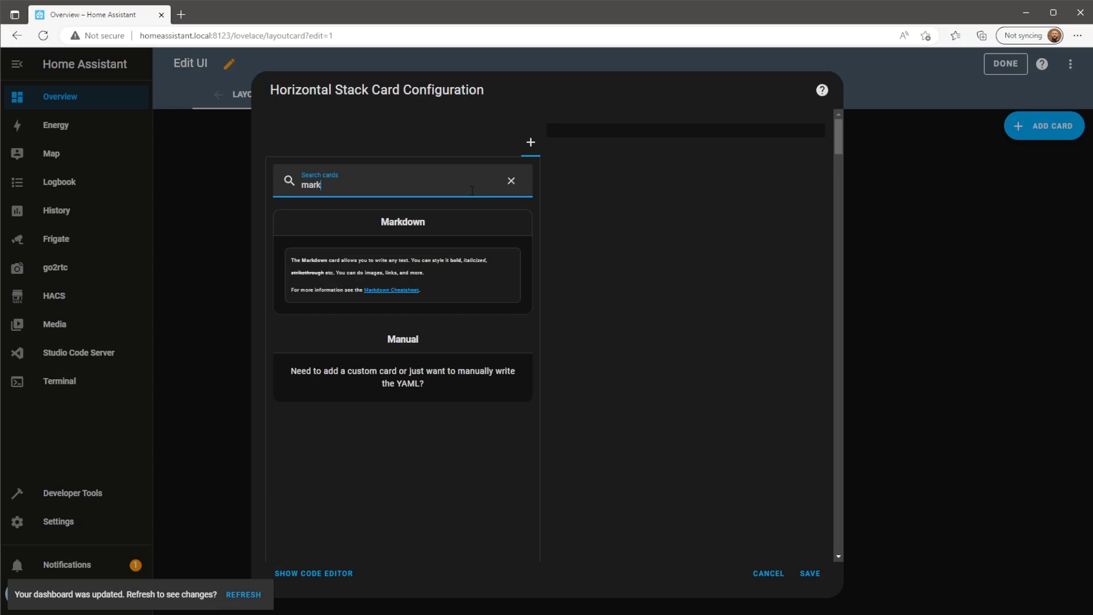
{"action": "left_click", "coordinate": [447, 237]}
- Replace the Markdown card's default content with "My Lovelace Dashboard"
{"action": "left_click", "coordinate": [432, 311]}
{"action": "key", "text": "ctrl+a"}
{"action": "key", "text": "BackSpace"}
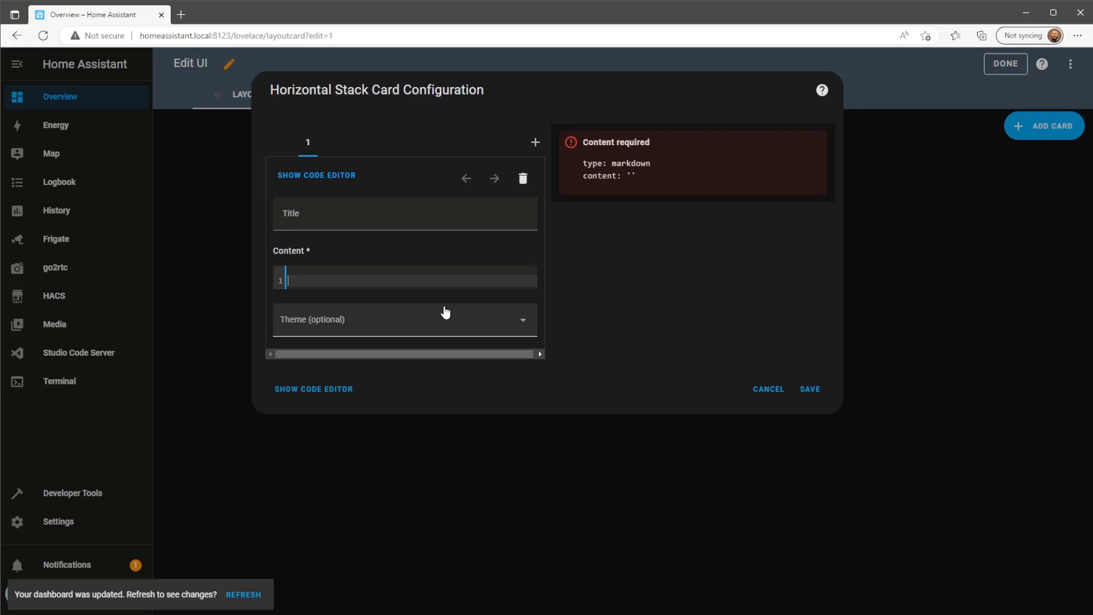
{"action": "type", "text": "My"}
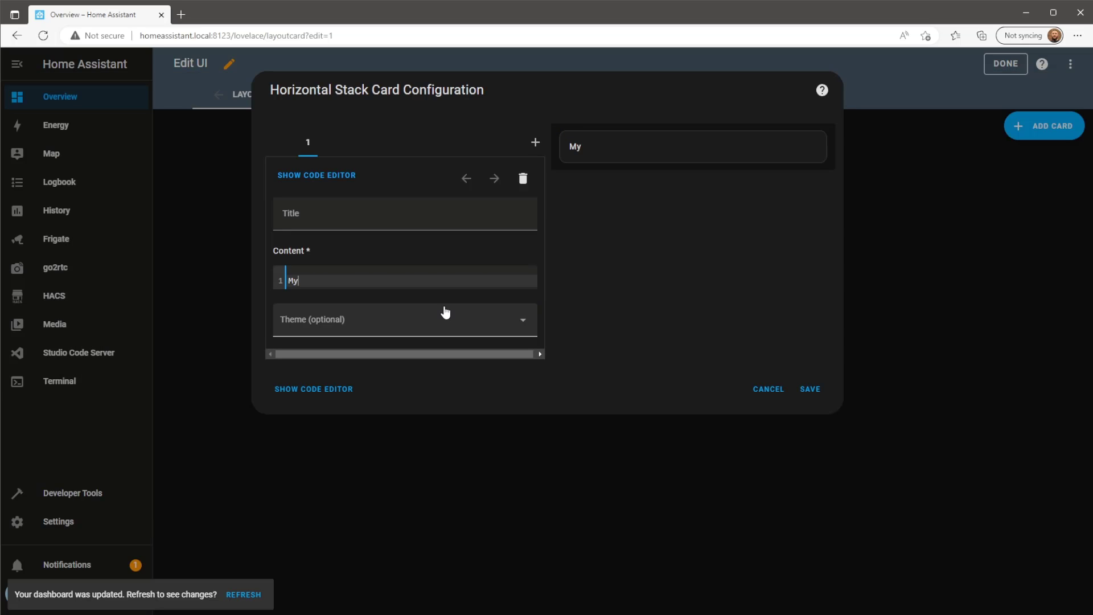
{"action": "type", "text": " Lovelace Dashboard"}
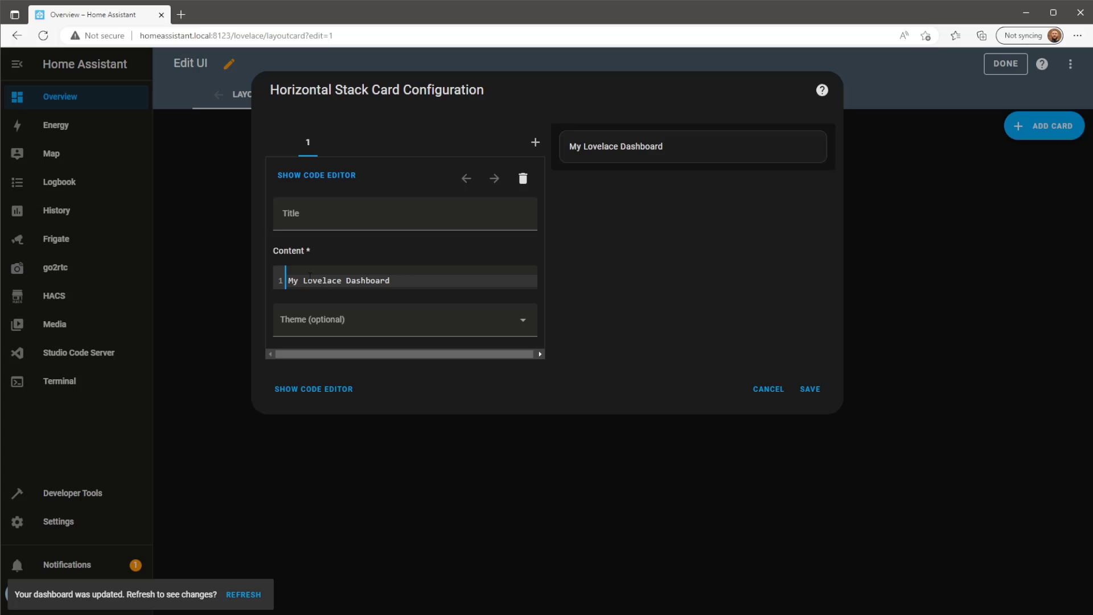
- Format the Markdown heading as centred, bold and size 6 by prefixing it with <center><b><font size=6>
{"action": "type", "text": "<cente"}
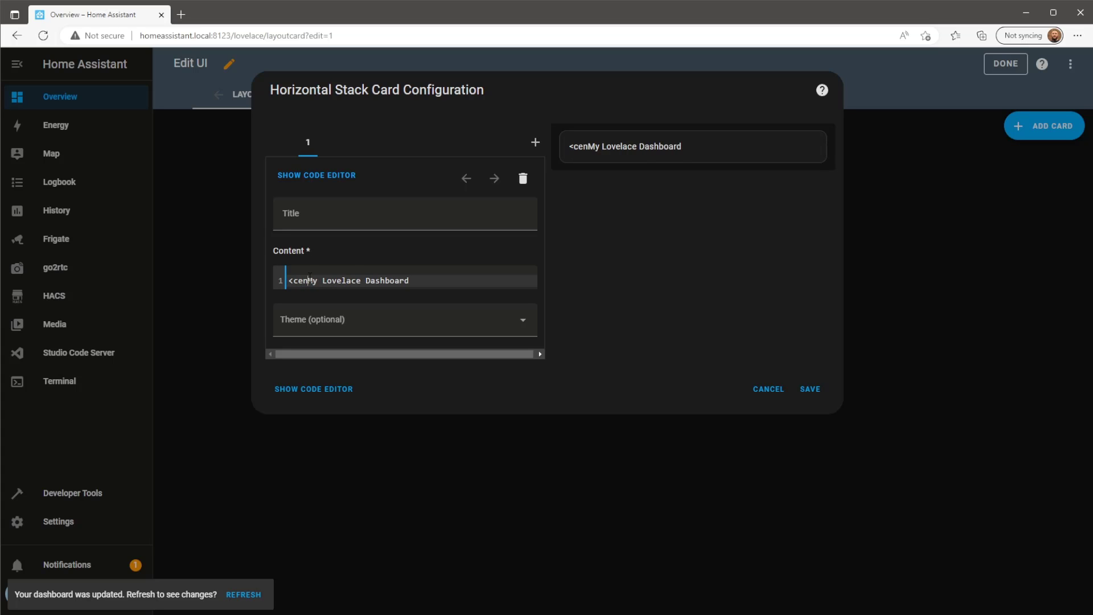
{"action": "type", "text": "r>"}
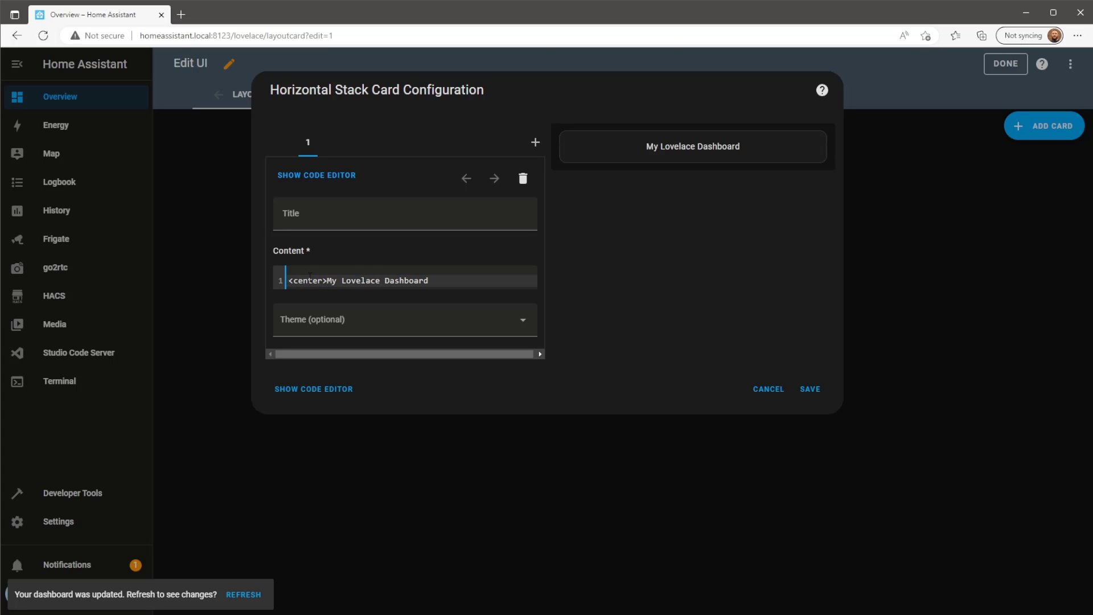
{"action": "type", "text": "<b>"}
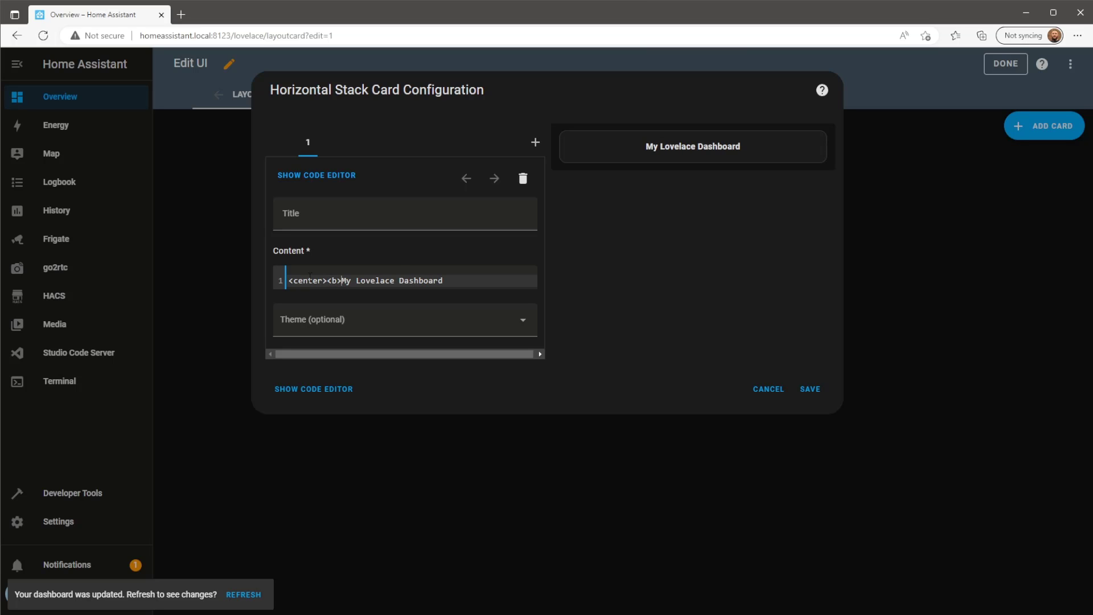
{"action": "type", "text": "<font "}
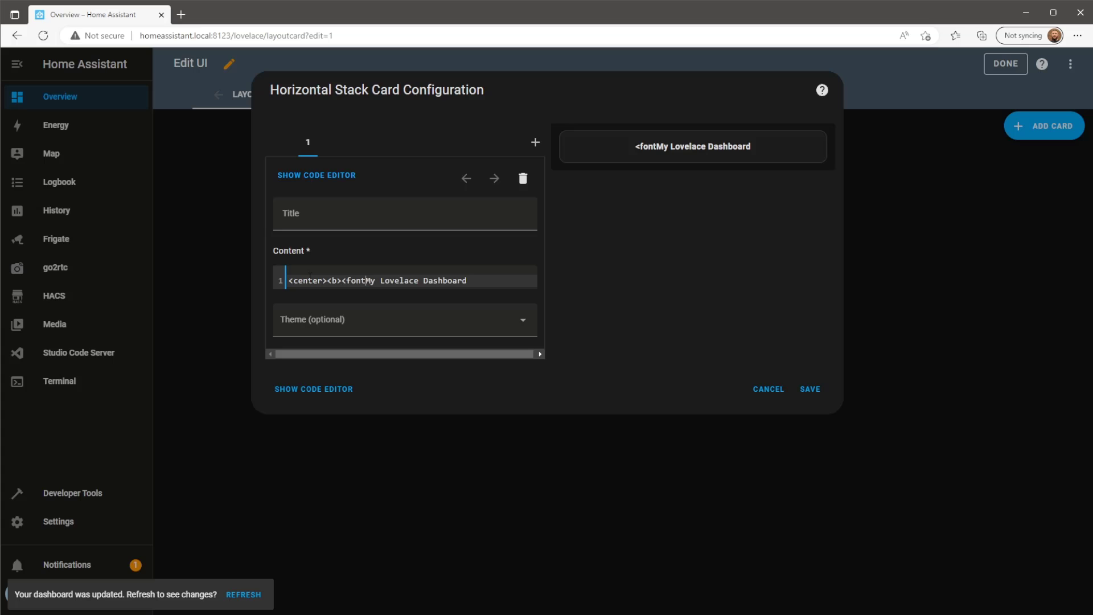
{"action": "type", "text": "size=6"}
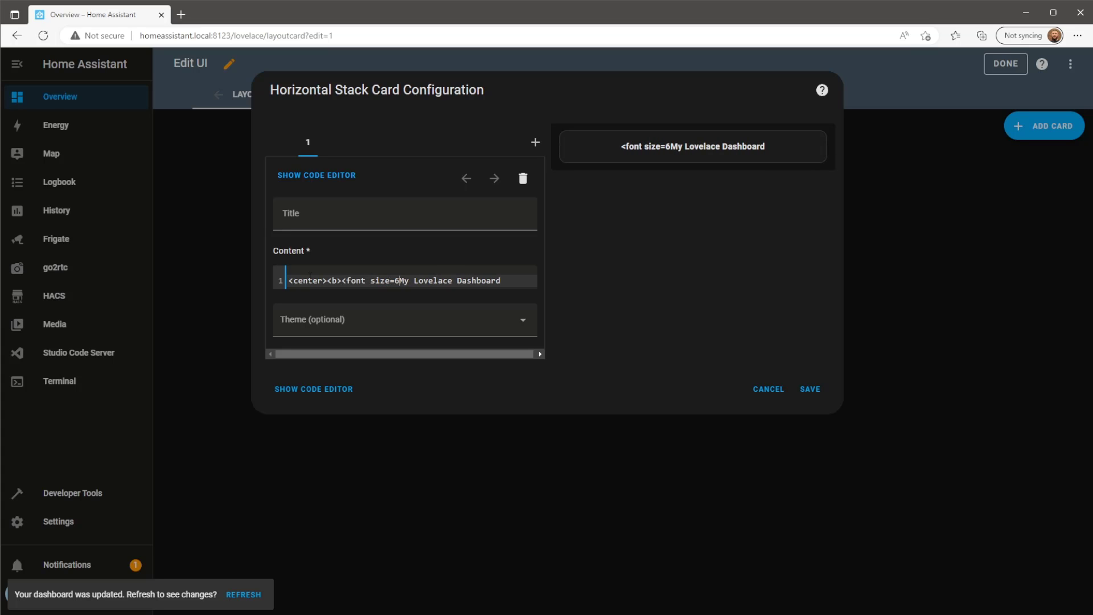
{"action": "type", "text": ">"}
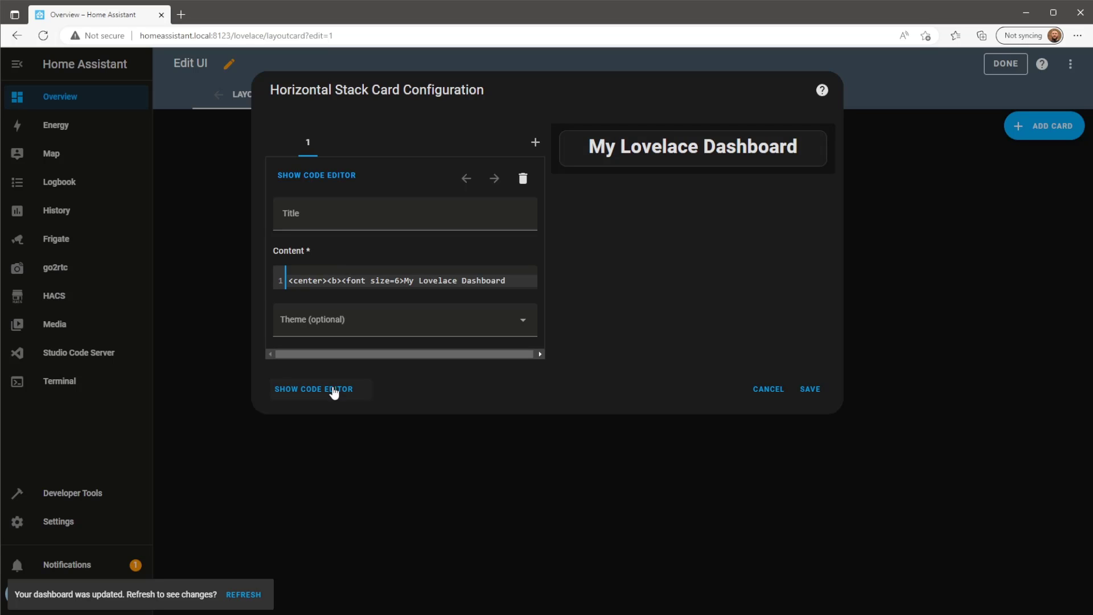
- In the stack's YAML, add a card_mod style to the Markdown card giving ha-card "background: transparent" and "border-style: none"
{"action": "left_click", "coordinate": [336, 181]}
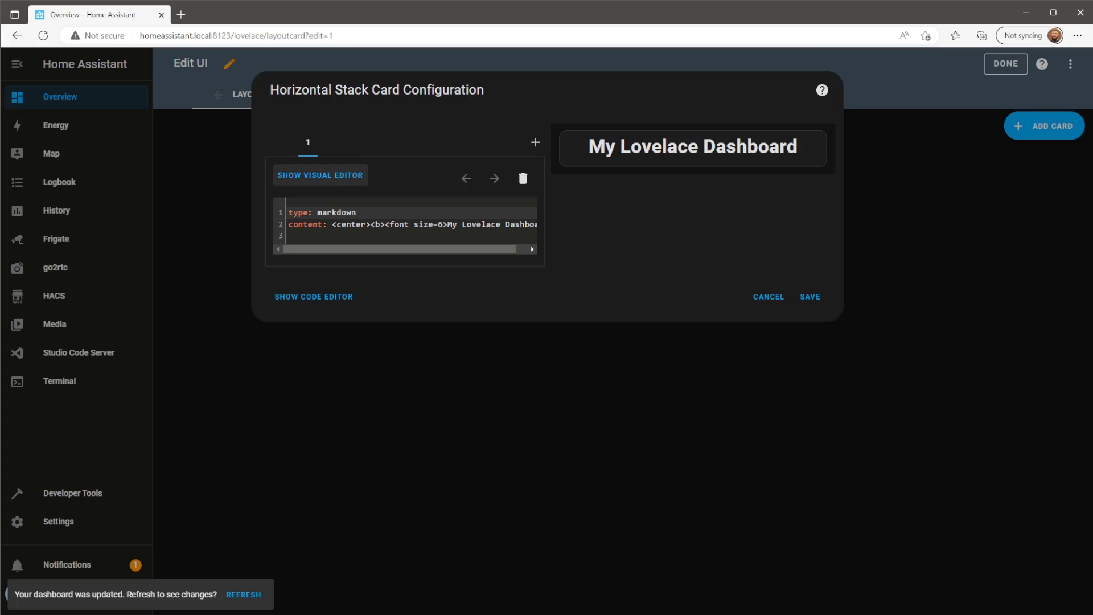
{"action": "left_click", "coordinate": [332, 310]}
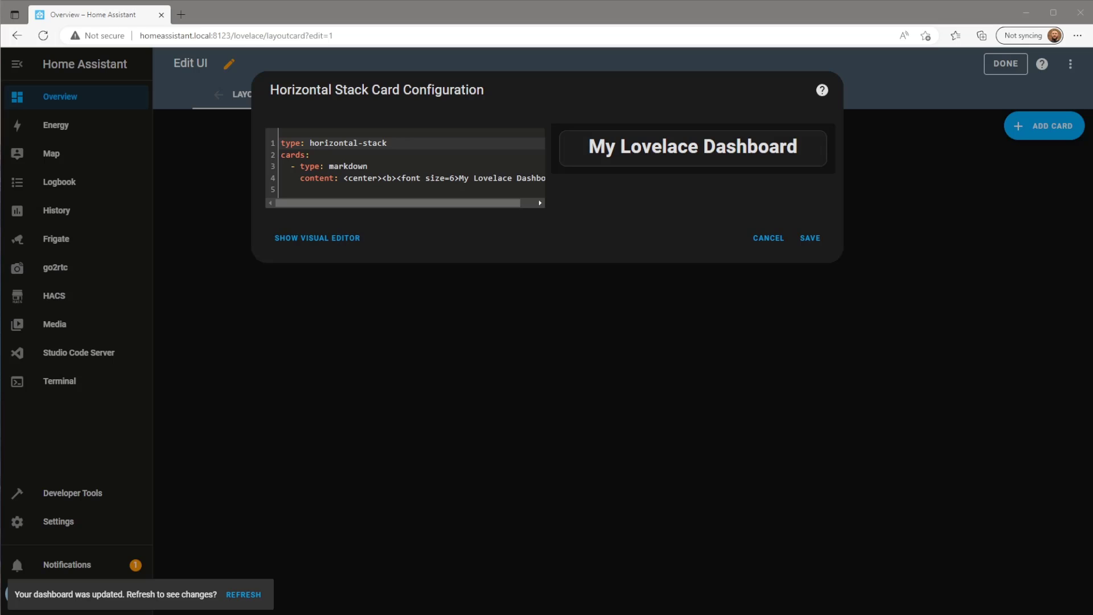
{"action": "left_click", "coordinate": [428, 189]}
{"action": "type", "text": "card_mod:   style: |     ha-card       {background: transparent;        border-style: none;       }"}
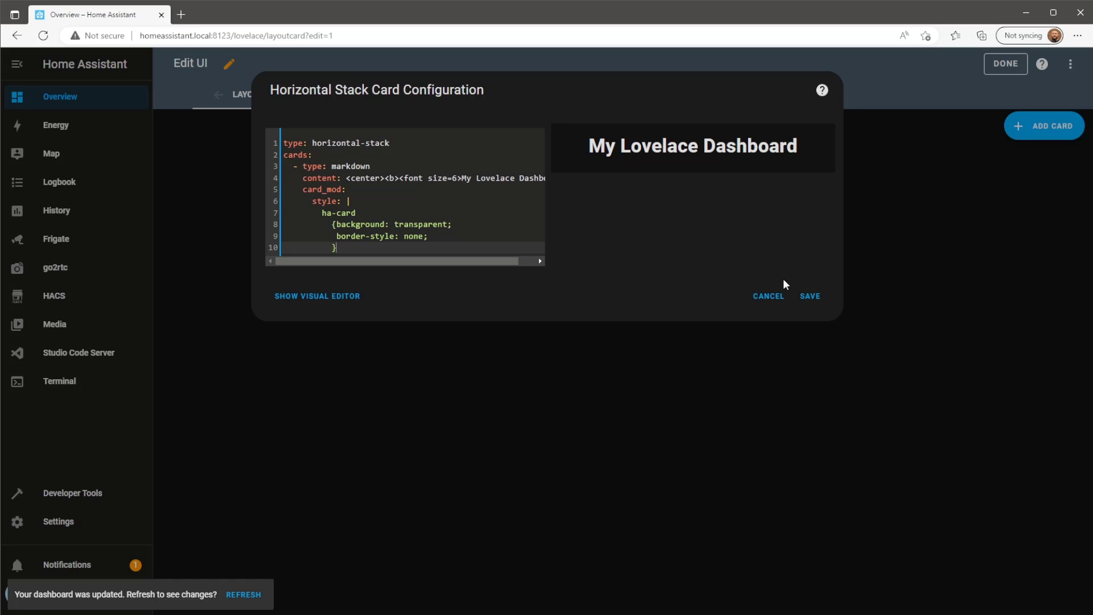
- Save the header stack and extend its YAML with a view_layout entry containing "grid-area: h1"
{"action": "left_click", "coordinate": [811, 296]}
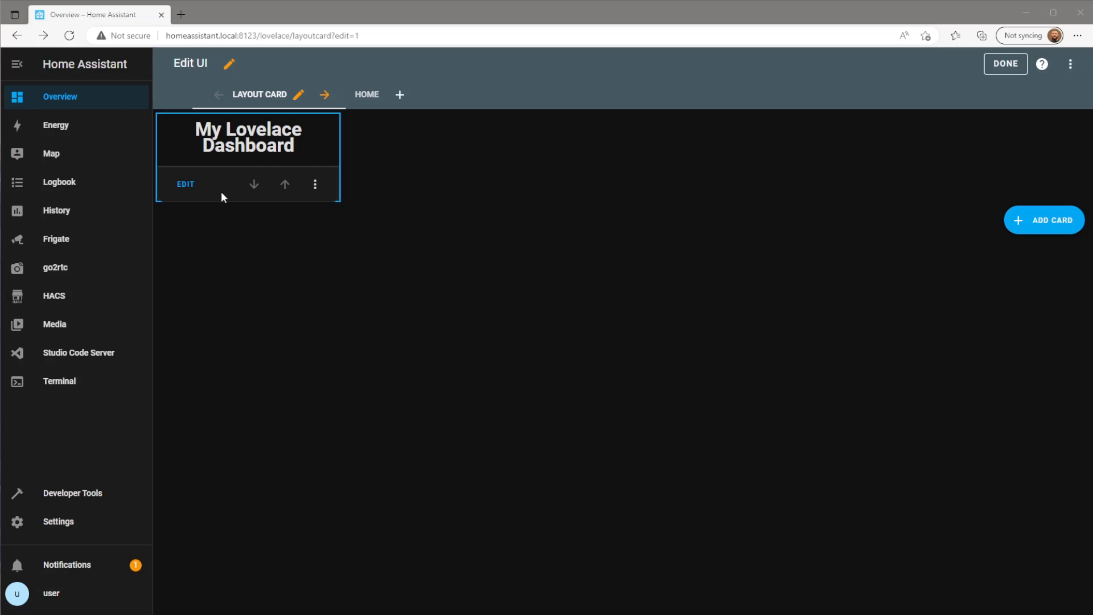
{"action": "left_click", "coordinate": [186, 185]}
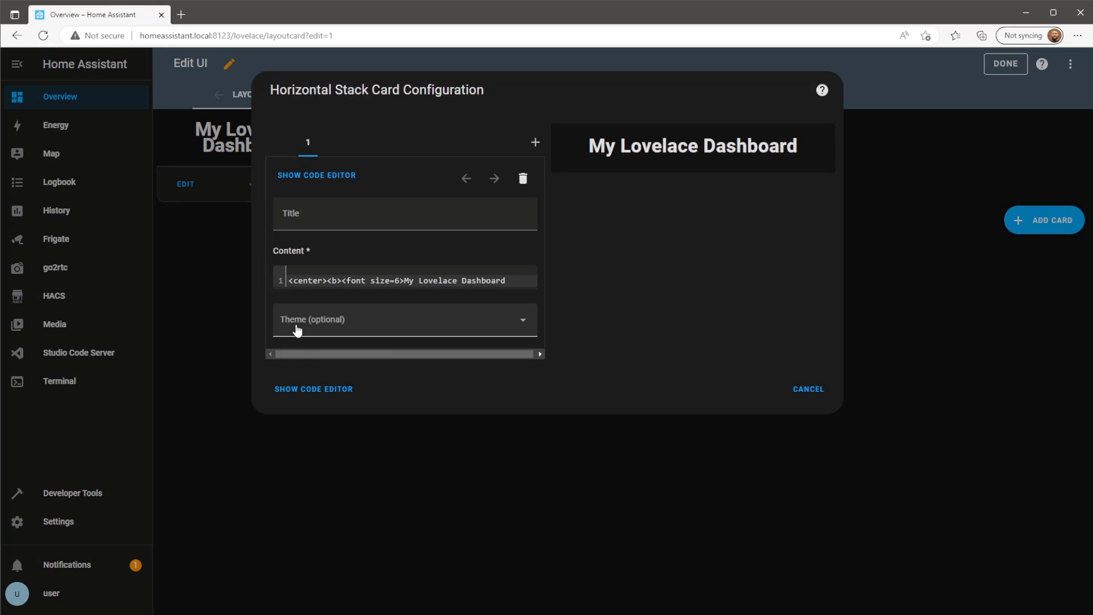
{"action": "left_click", "coordinate": [320, 388]}
{"action": "left_click", "coordinate": [323, 260]}
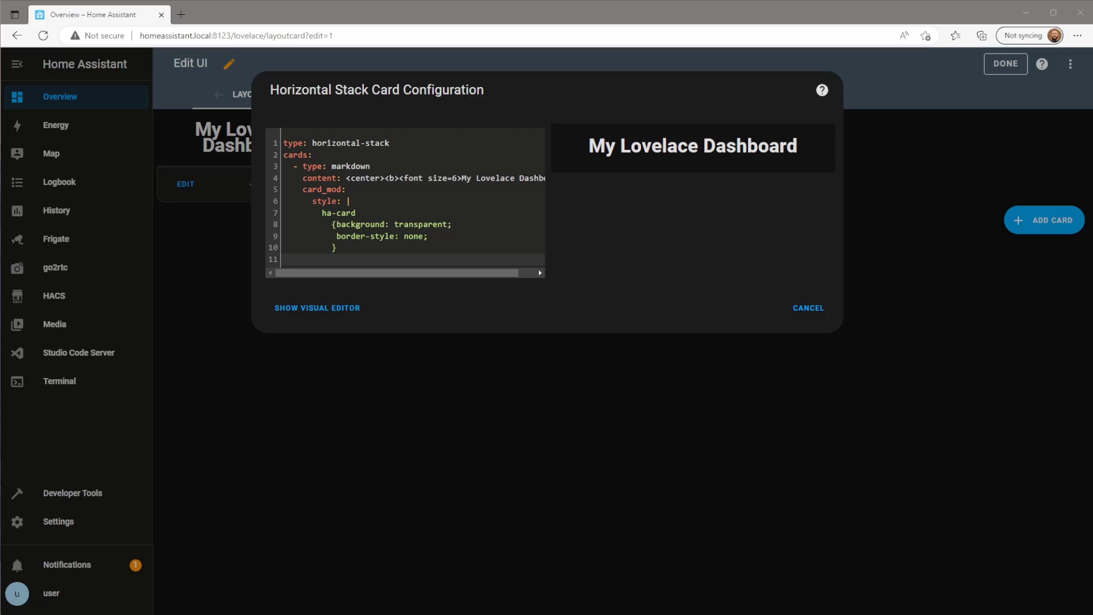
{"action": "left_click", "coordinate": [367, 264]}
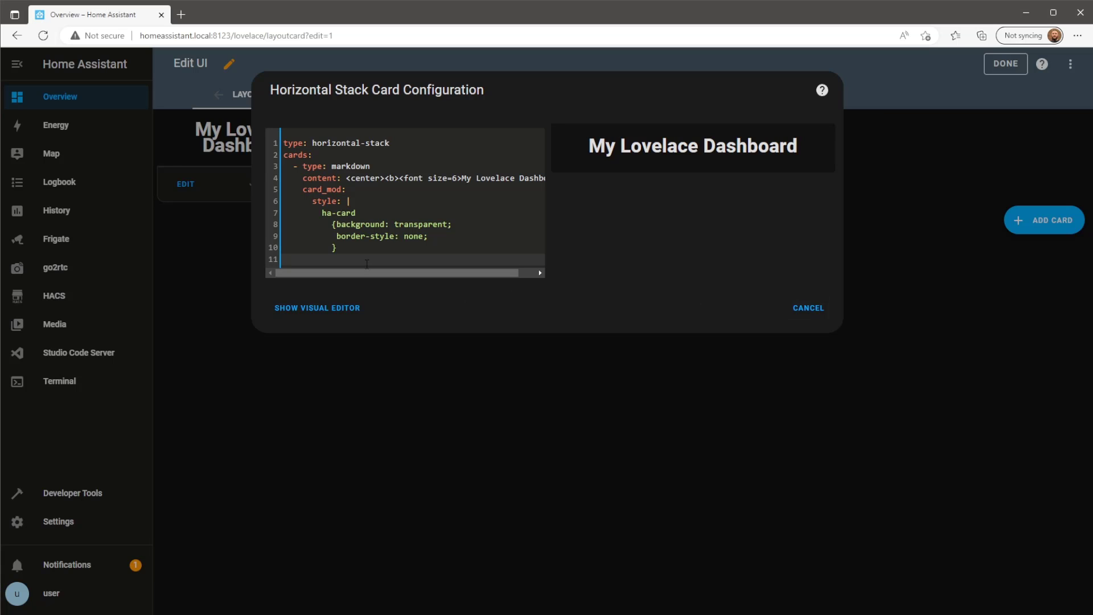
{"action": "type", "text": "view_layout:   grid-area: h1"}
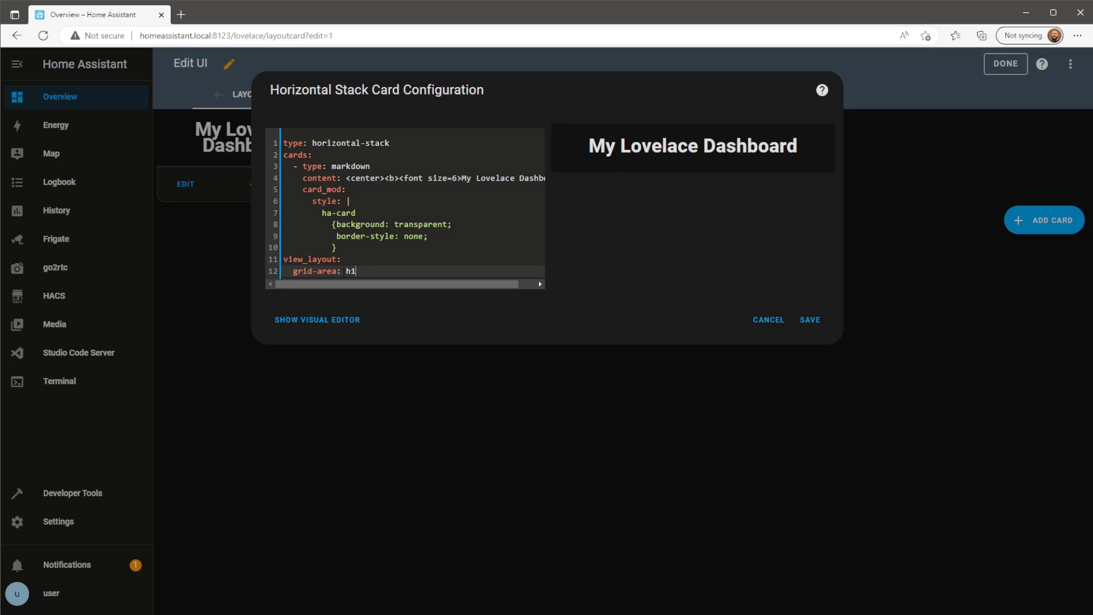
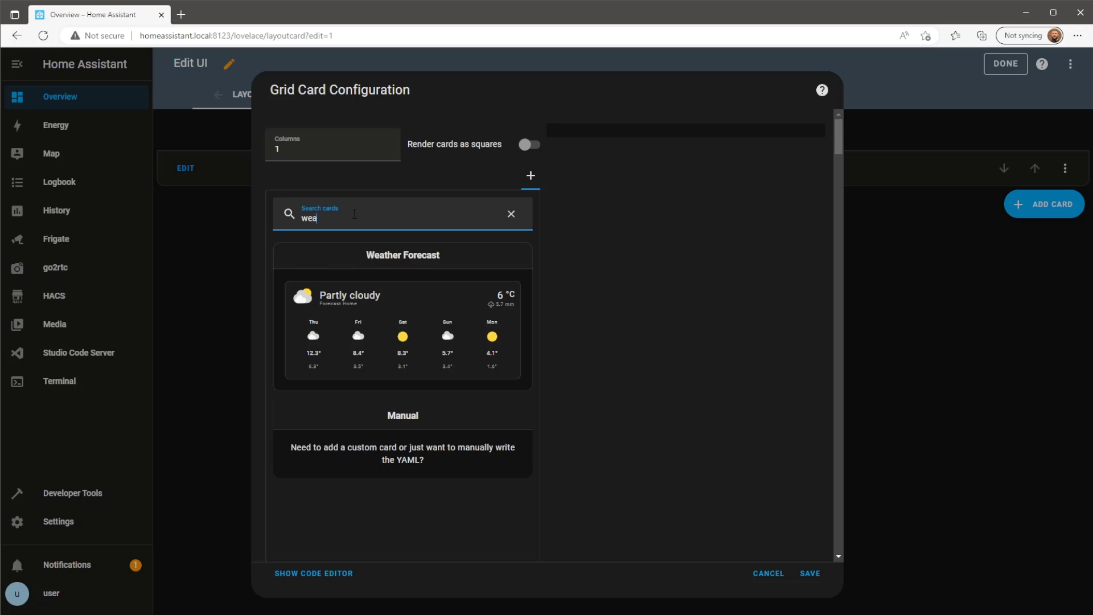
- Add a Weather Forecast card for Forecast Home to the one-column grid and set it to show only the forecast
{"action": "left_click", "coordinate": [383, 313]}
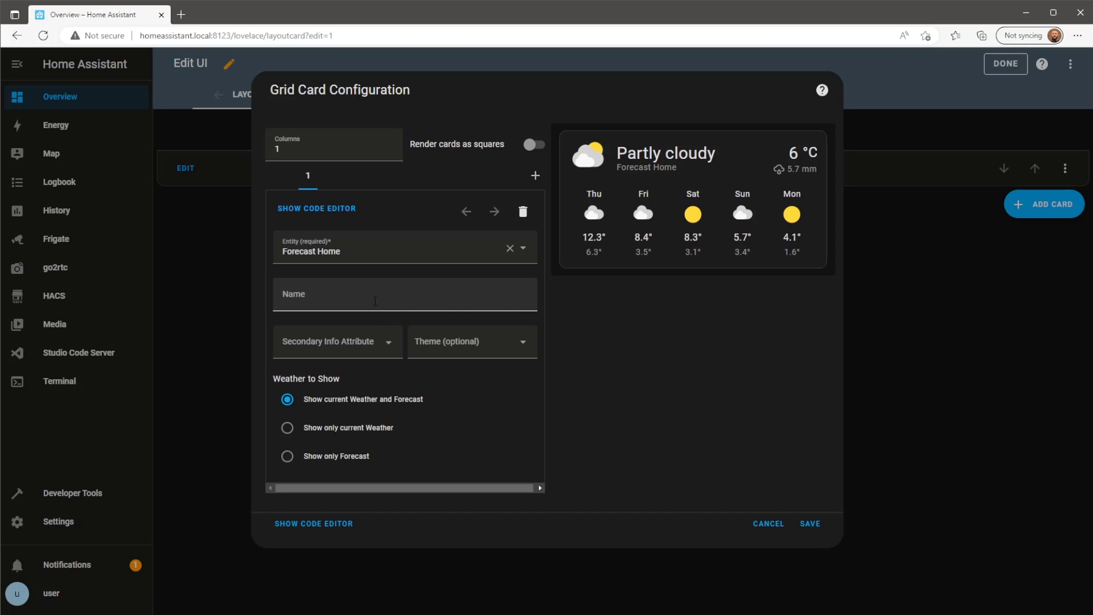
{"action": "left_click", "coordinate": [331, 428]}
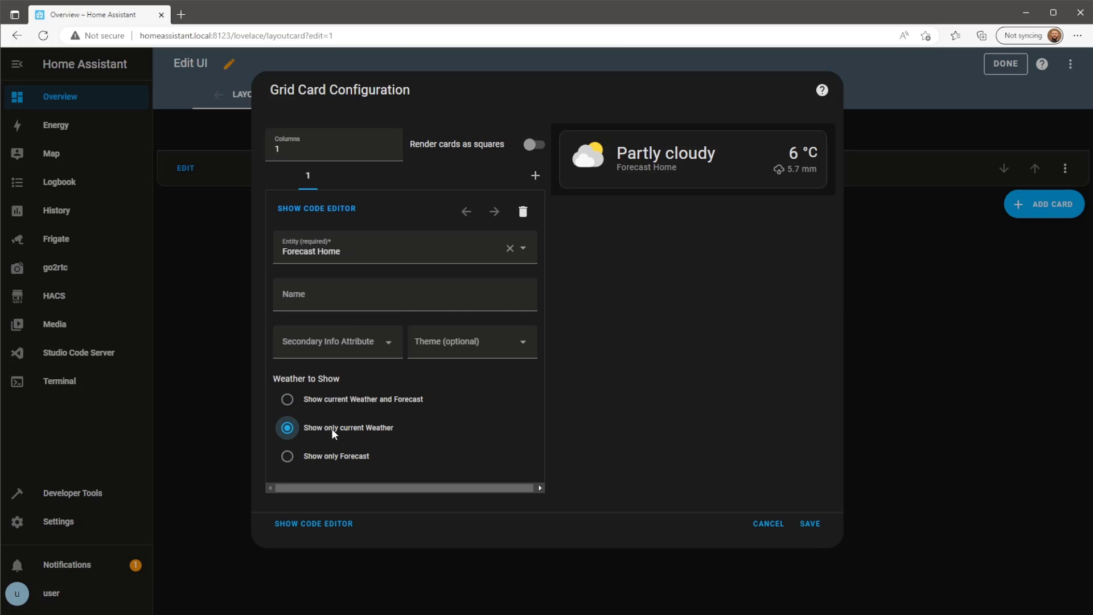
{"action": "left_click", "coordinate": [340, 456]}
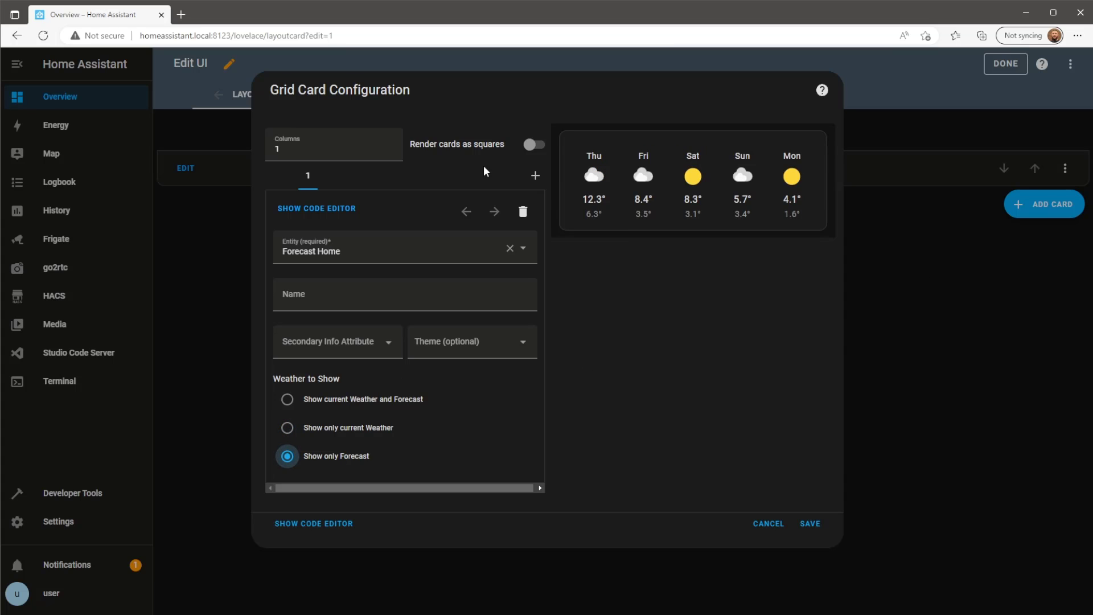
- Add a Picture Glance card as the grid's second card and clear its default title and image path
{"action": "left_click", "coordinate": [535, 175]}
{"action": "left_click", "coordinate": [444, 227]}
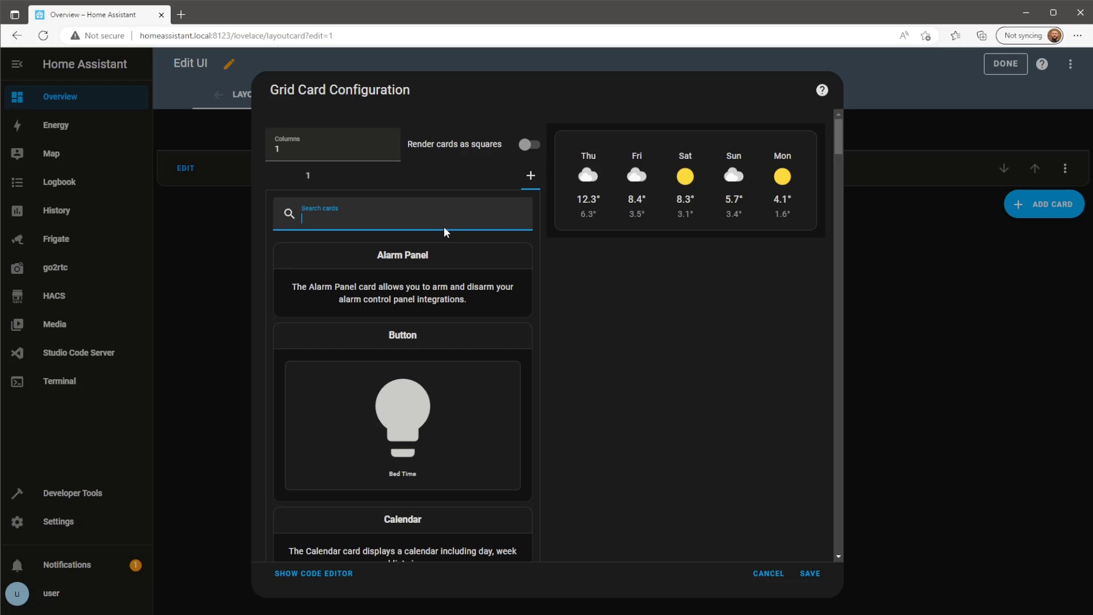
{"action": "type", "text": "glan"}
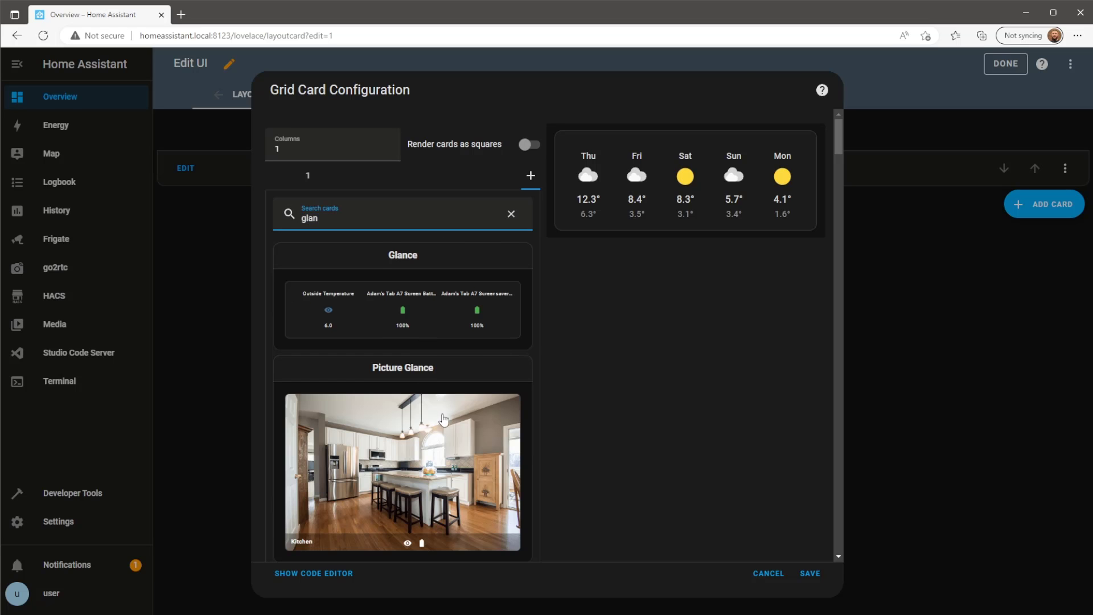
{"action": "left_click", "coordinate": [443, 421]}
{"action": "double_click", "coordinate": [345, 238]}
{"action": "key", "text": "BackSpace"}
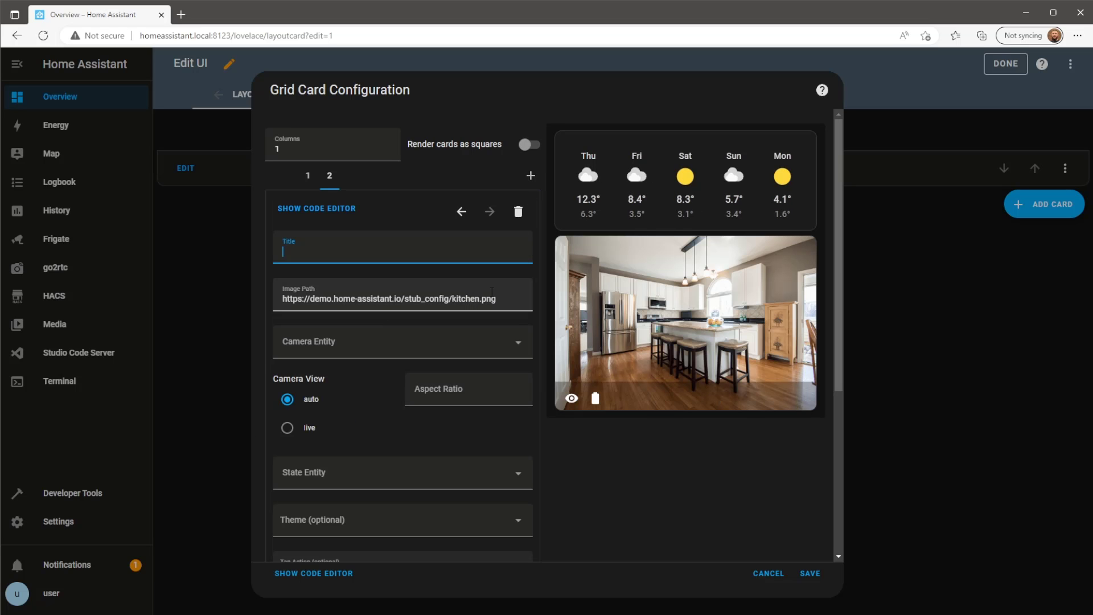
{"action": "left_click_drag", "start_coordinate": [497, 299], "coordinate": [275, 300]}
{"action": "key", "text": "BackSpace"}
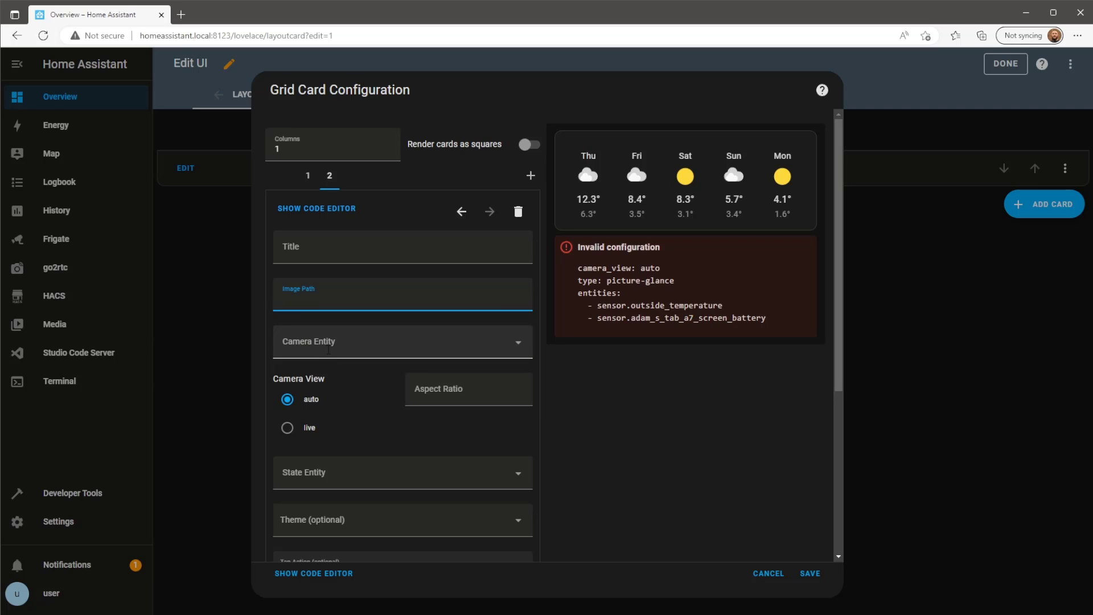
- Set the Picture Glance card to the live view of the Loft camera and remove its two default entities
{"action": "left_click", "coordinate": [310, 430]}
{"action": "left_click", "coordinate": [340, 344]}
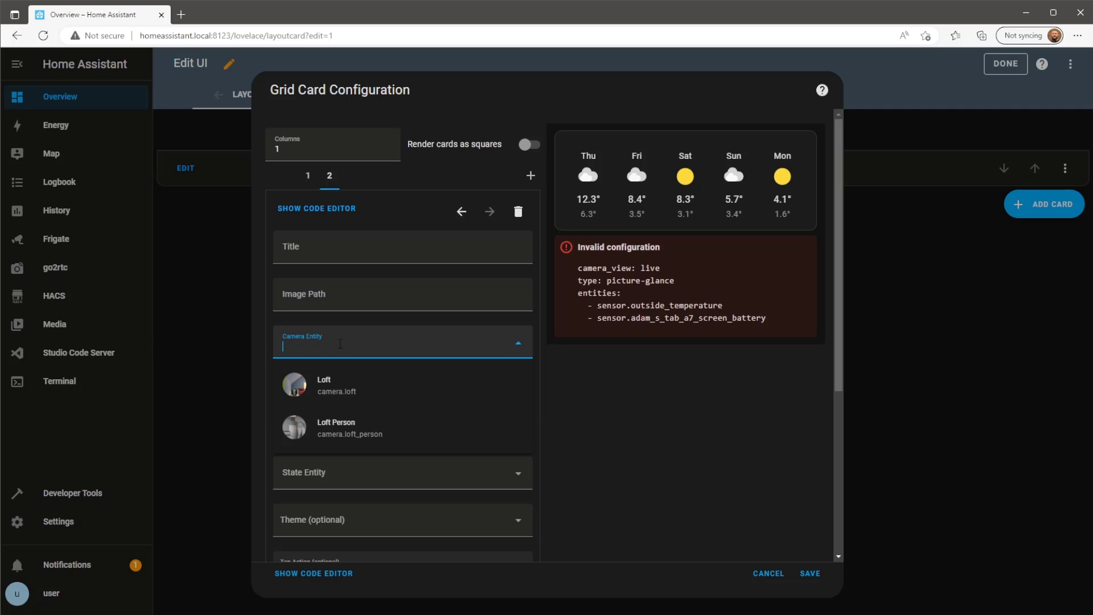
{"action": "left_click", "coordinate": [343, 380]}
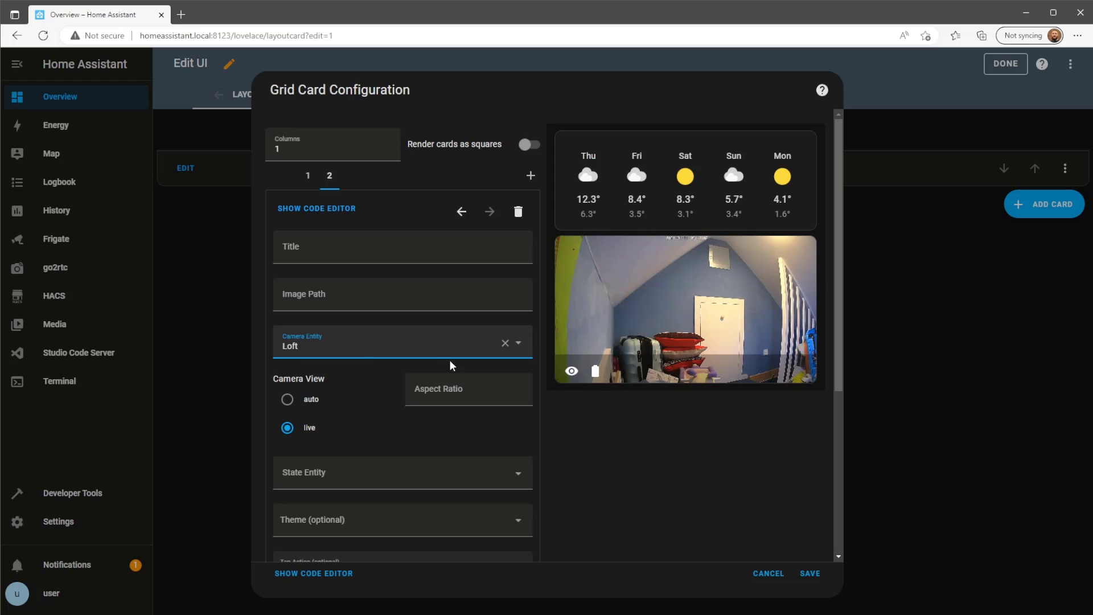
{"action": "scroll", "coordinate": [423, 417], "scroll_direction": "down", "scroll_amount": 3}
{"action": "left_click", "coordinate": [505, 482]}
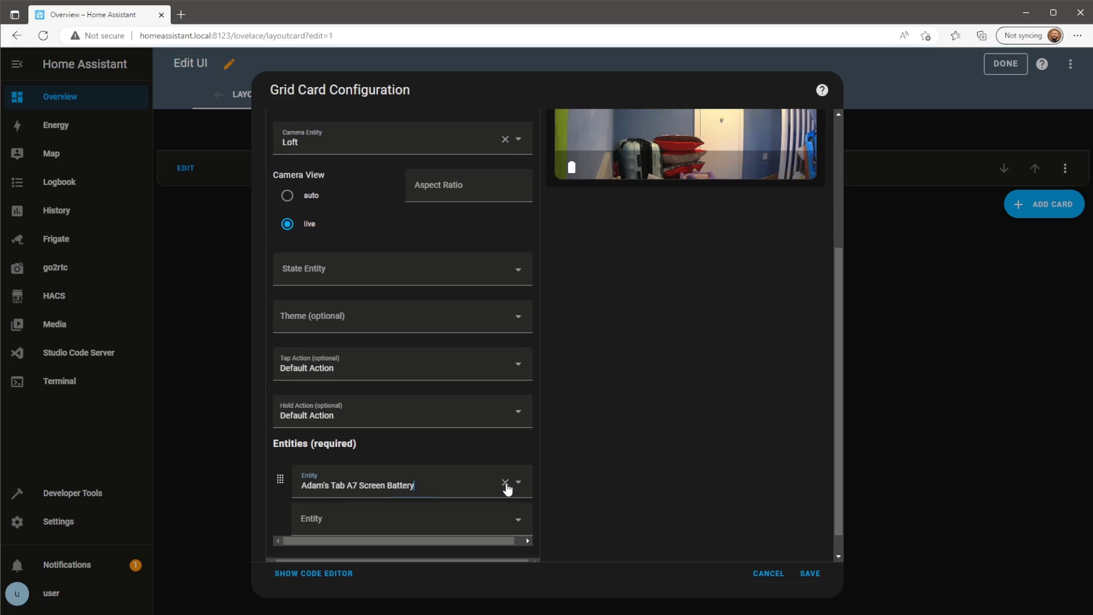
{"action": "left_click", "coordinate": [505, 482]}
{"action": "scroll", "coordinate": [528, 374], "scroll_direction": "up", "scroll_amount": 5}
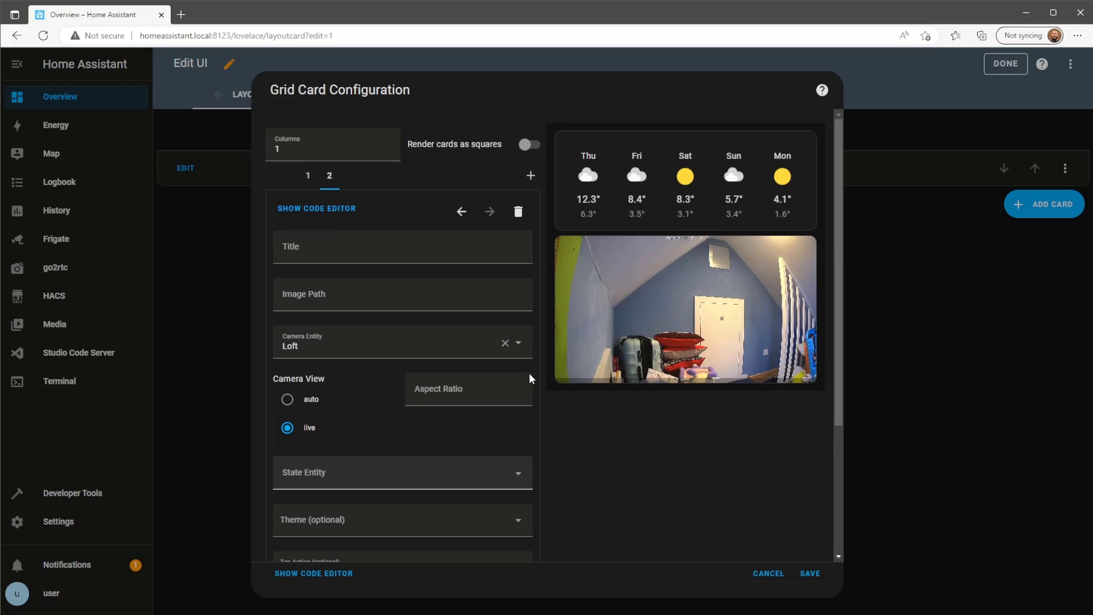
- Add a Manual card as the grid's third card and replace its default YAML with "type: button"
{"action": "left_click", "coordinate": [530, 177]}
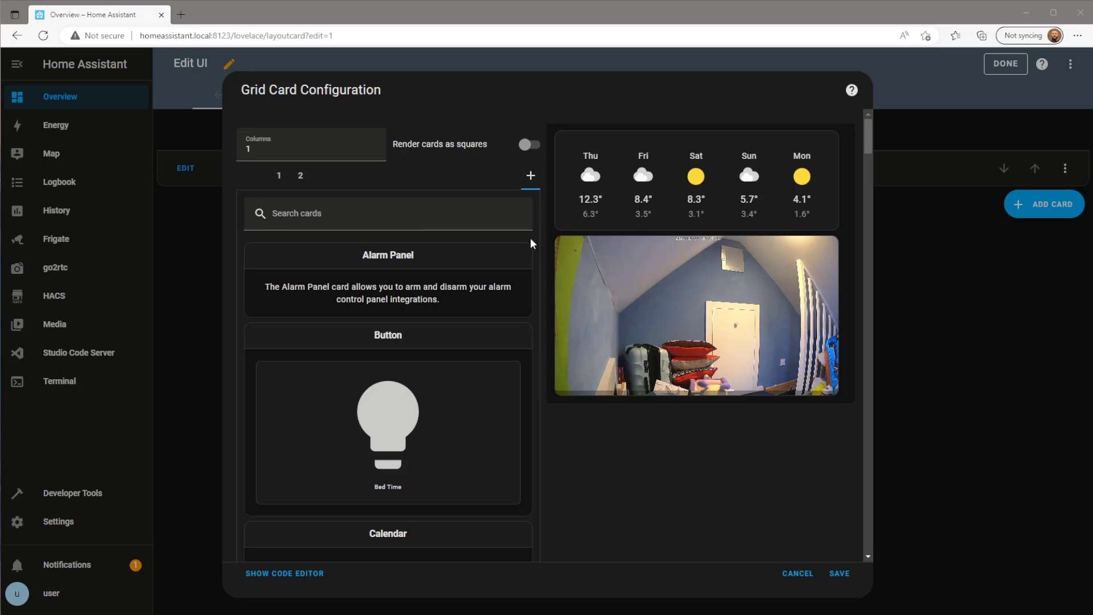
{"action": "left_click", "coordinate": [414, 212]}
{"action": "type", "text": "man"}
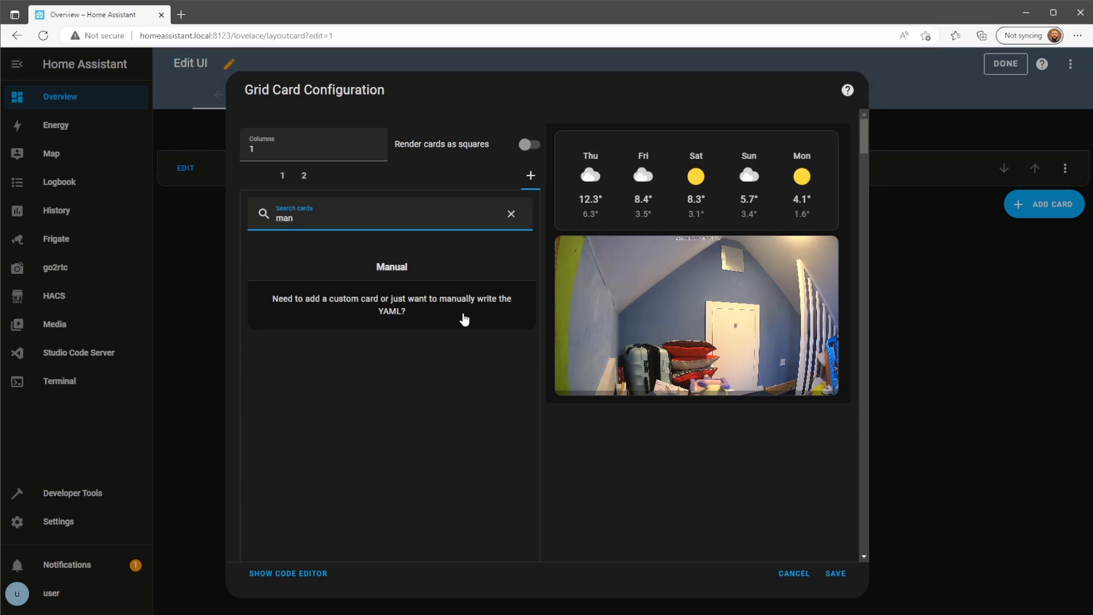
{"action": "left_click", "coordinate": [465, 319]}
{"action": "left_click", "coordinate": [277, 245]}
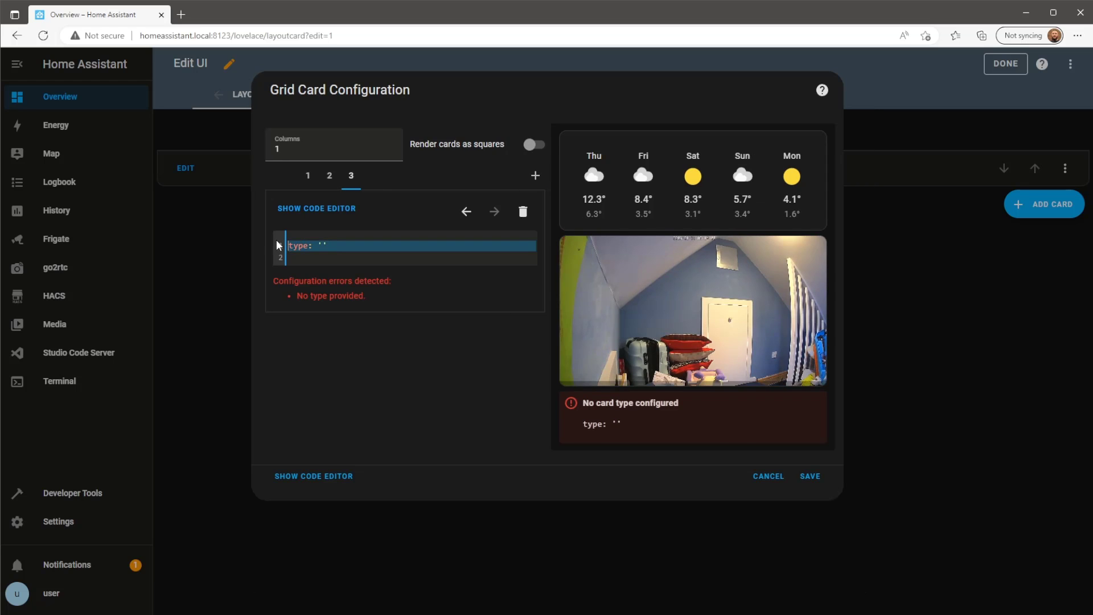
{"action": "type", "text": "ty"}
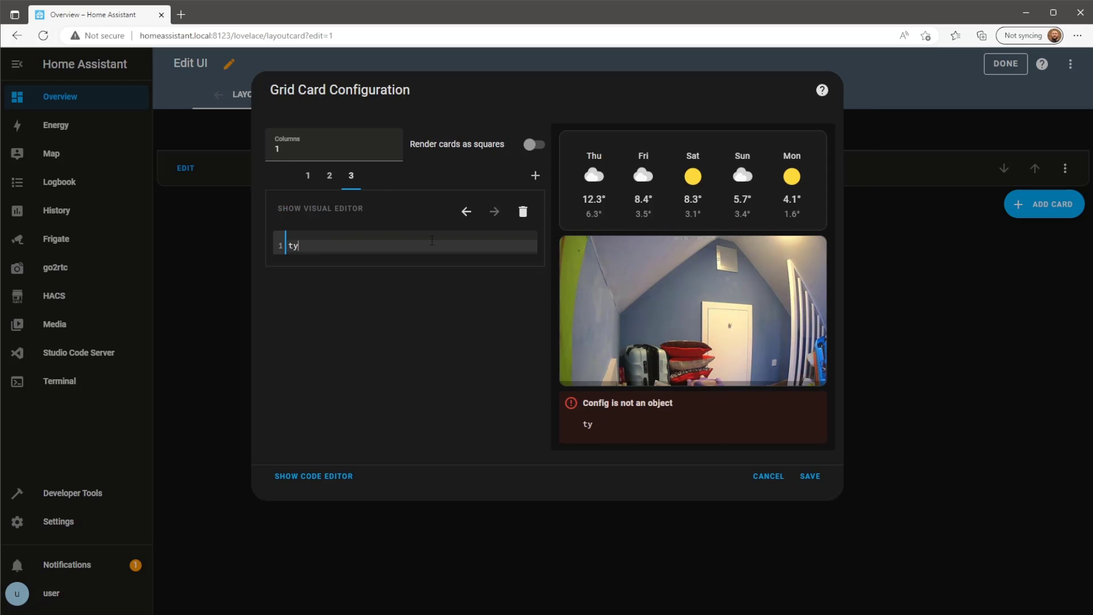
{"action": "type", "text": "pe: button"}
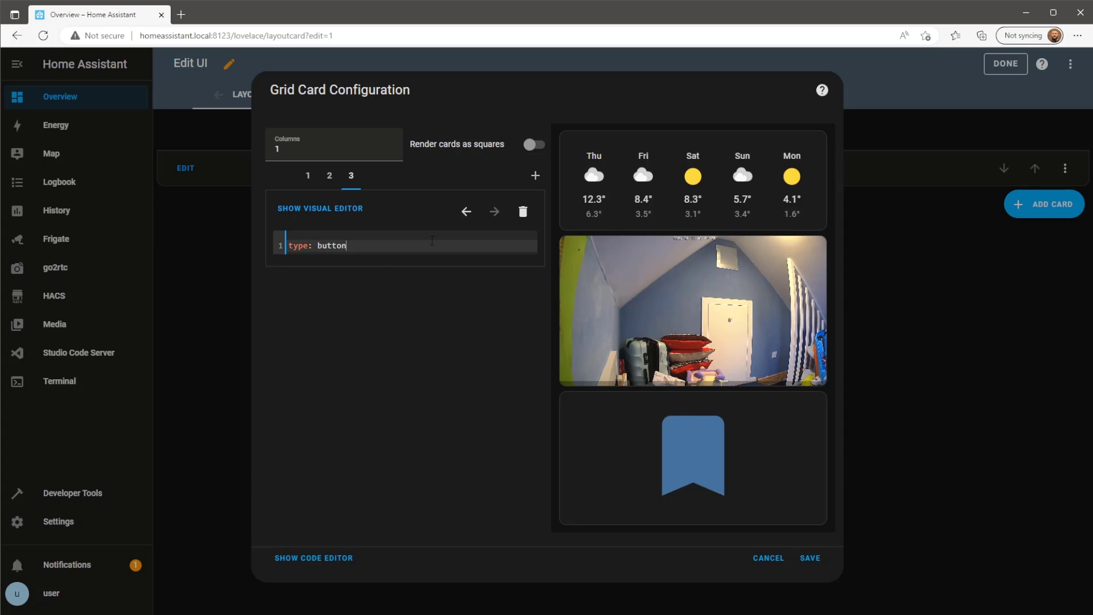
- Add "show_name: true" on a new line of the button card's YAML
{"action": "key", "text": "Return"}
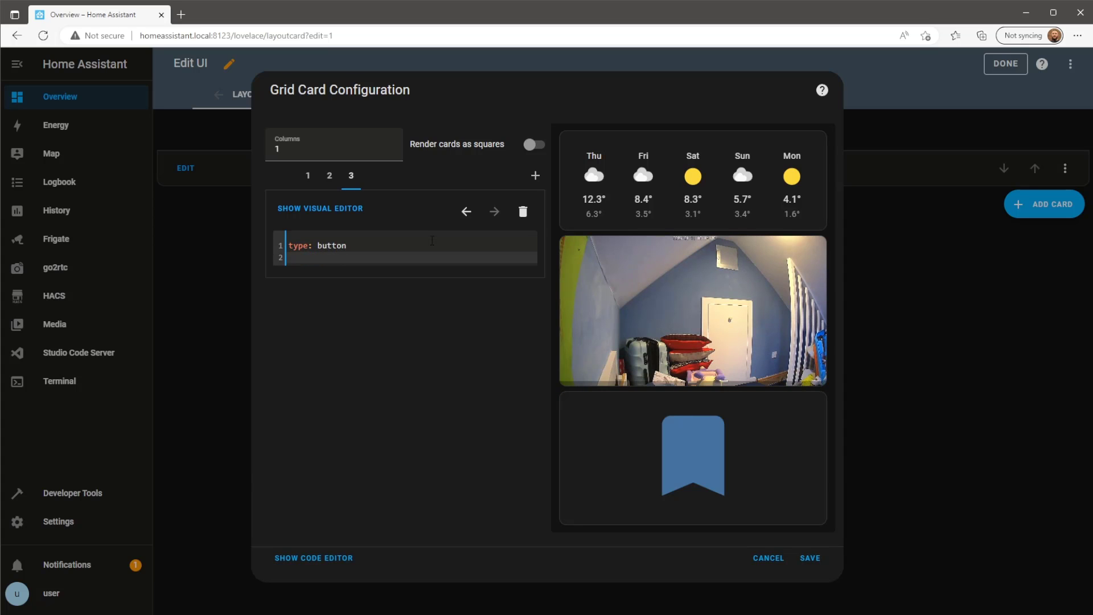
{"action": "type", "text": "show"}
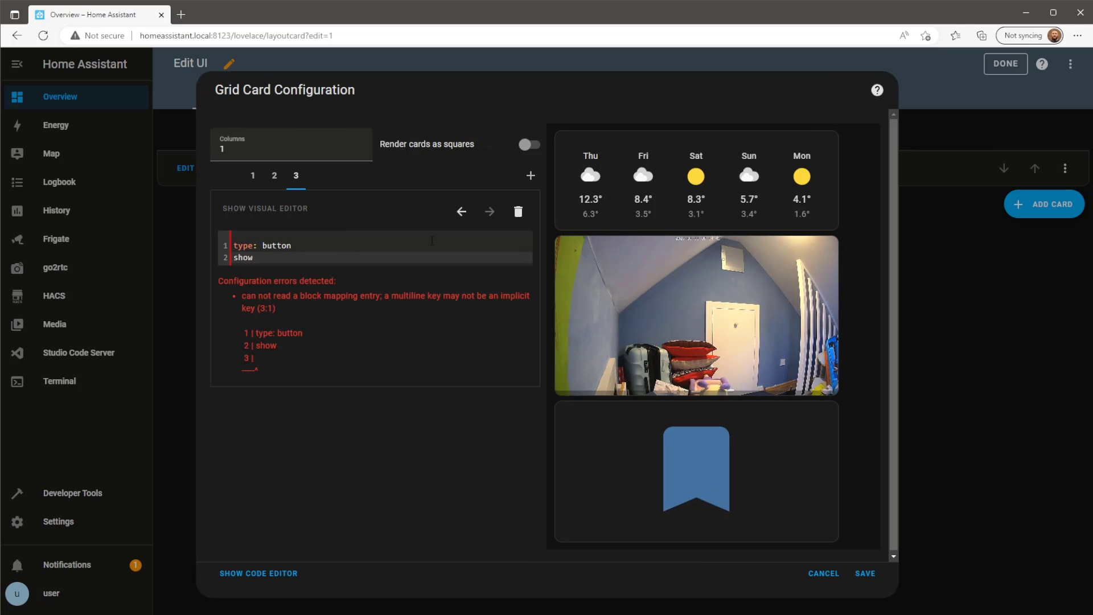
{"action": "type", "text": "_name:"}
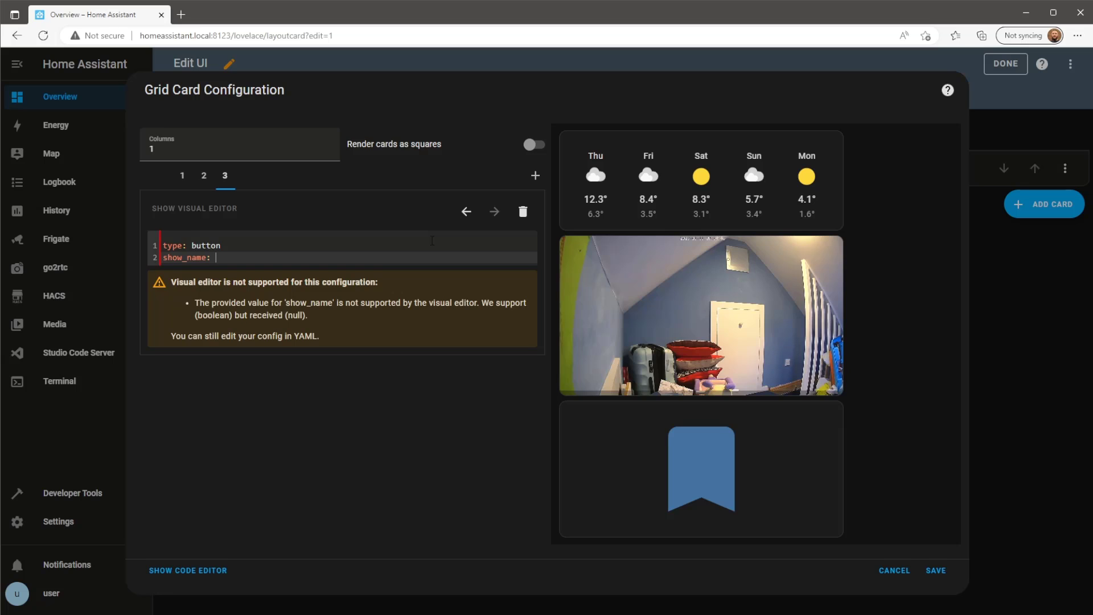
{"action": "type", "text": " true"}
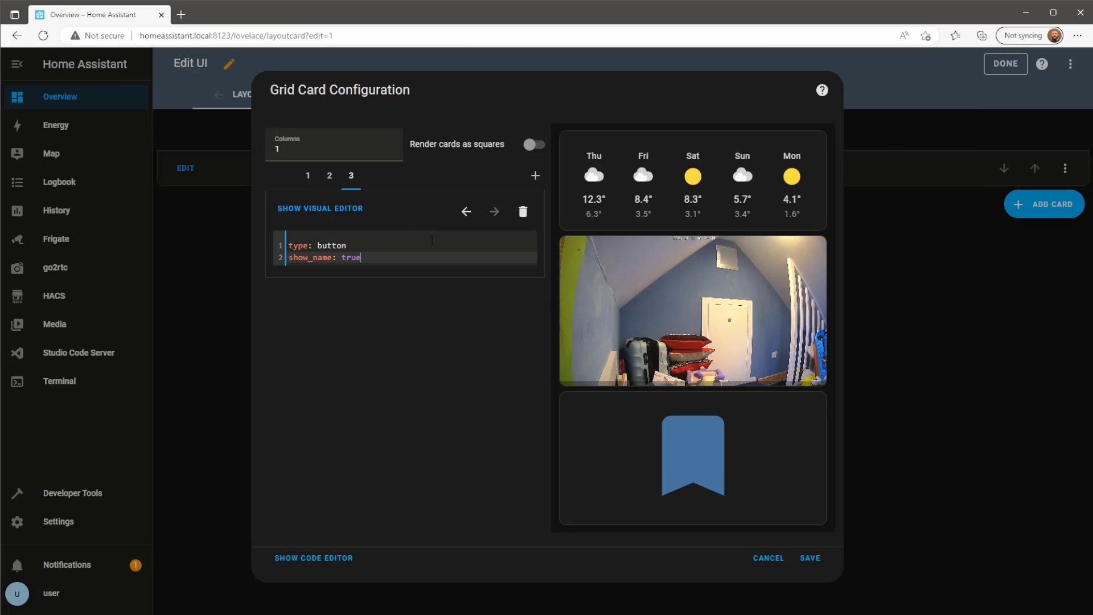
- Assign the entity device_tracker.my_phone to the button card on a new YAML line
{"action": "key", "text": "Return"}
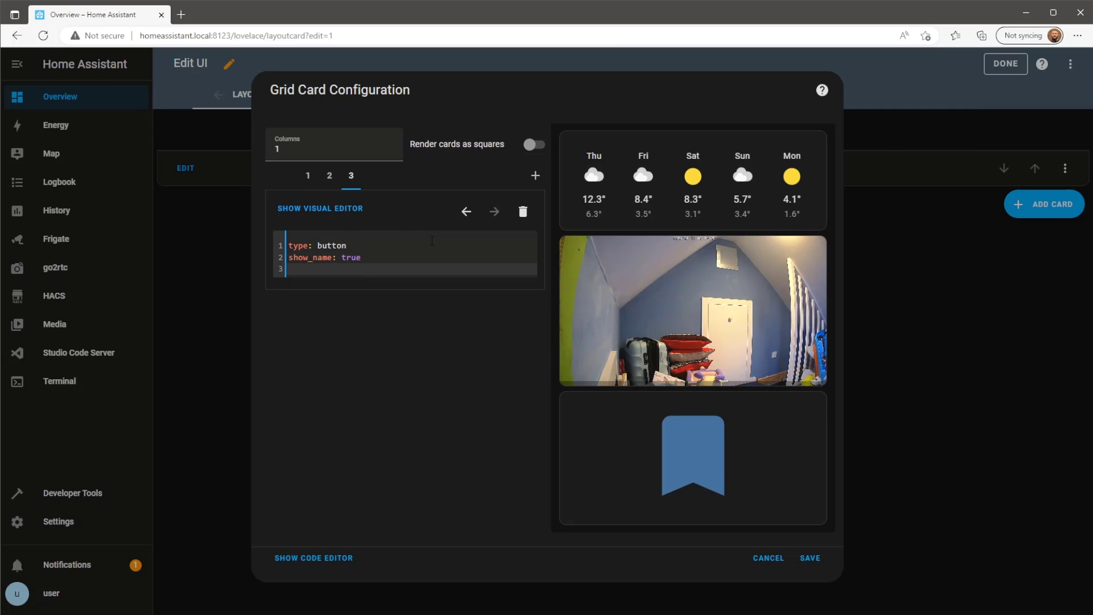
{"action": "type", "text": "entity:"}
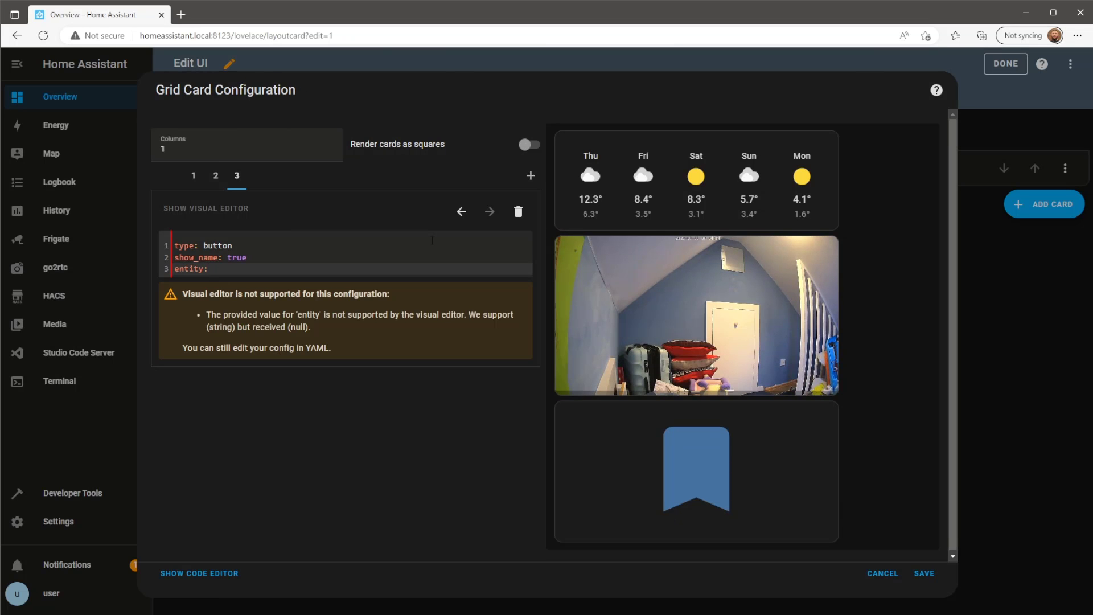
{"action": "type", "text": " devi"}
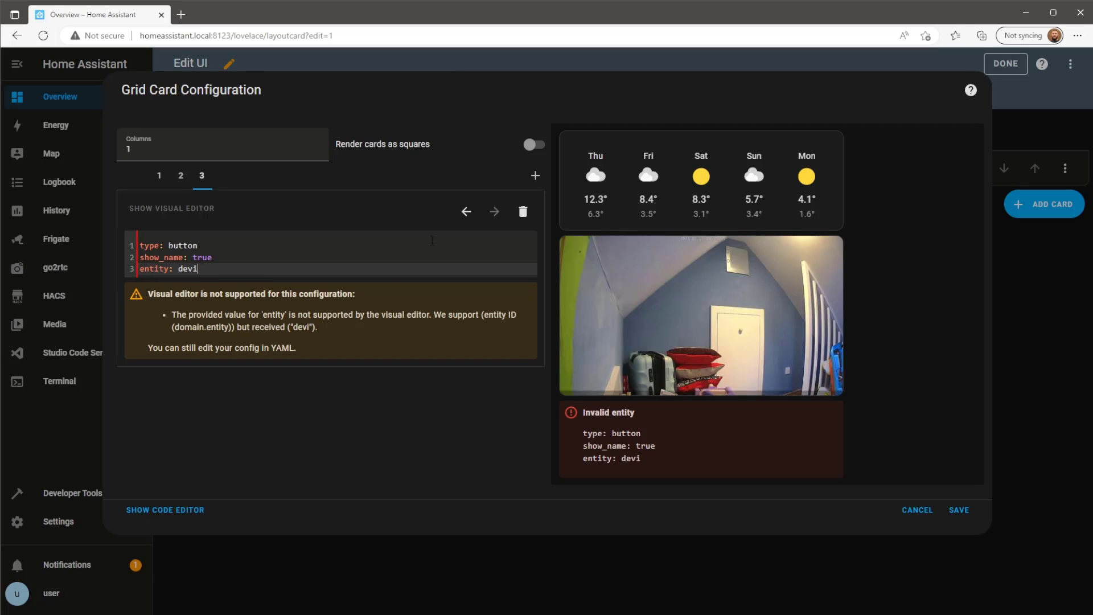
{"action": "type", "text": "ce_tracker"}
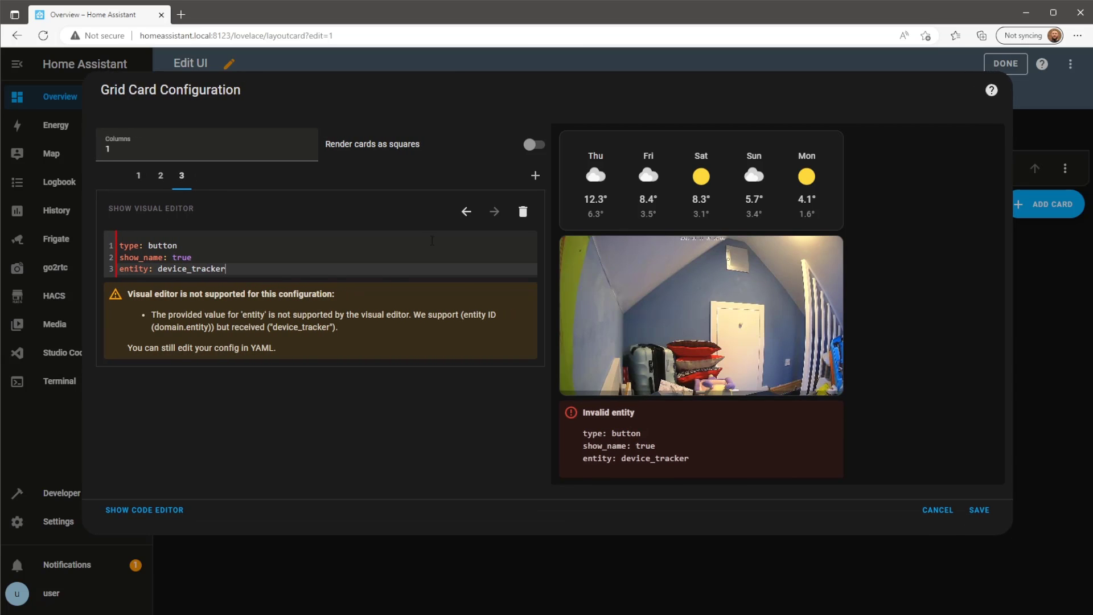
{"action": "type", "text": "."}
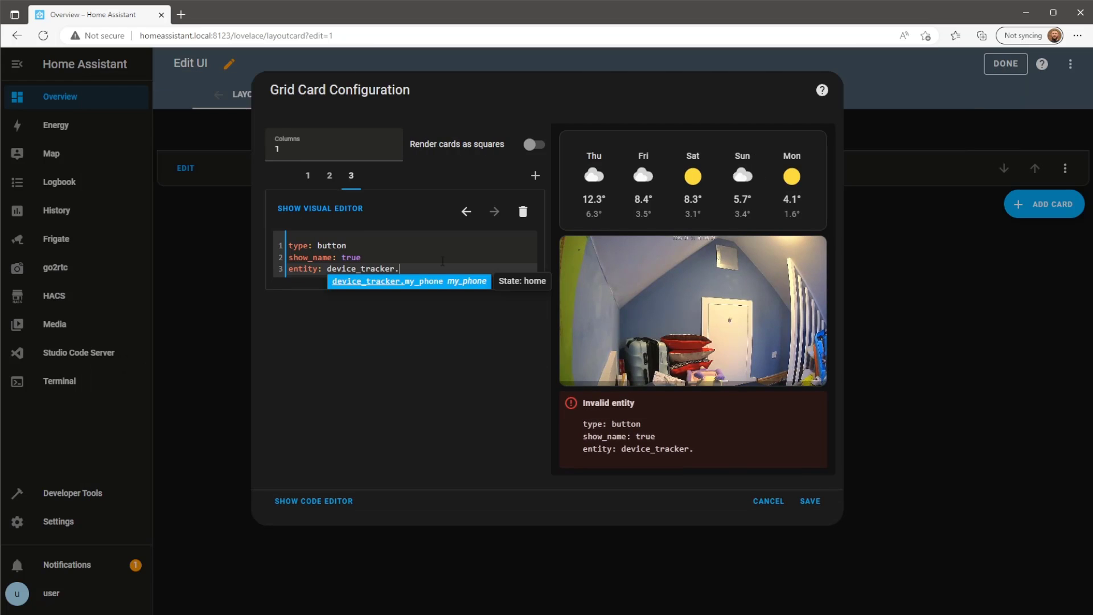
{"action": "left_click", "coordinate": [428, 285]}
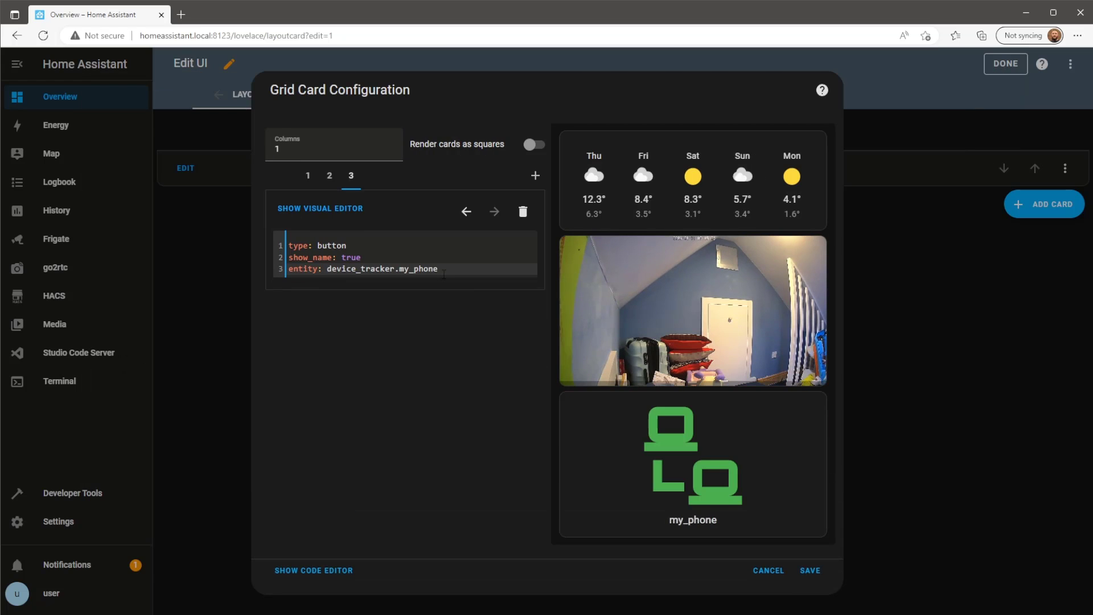
- Hide the button card's icon by adding "show_icon: false" to its YAML
{"action": "key", "text": "Return"}
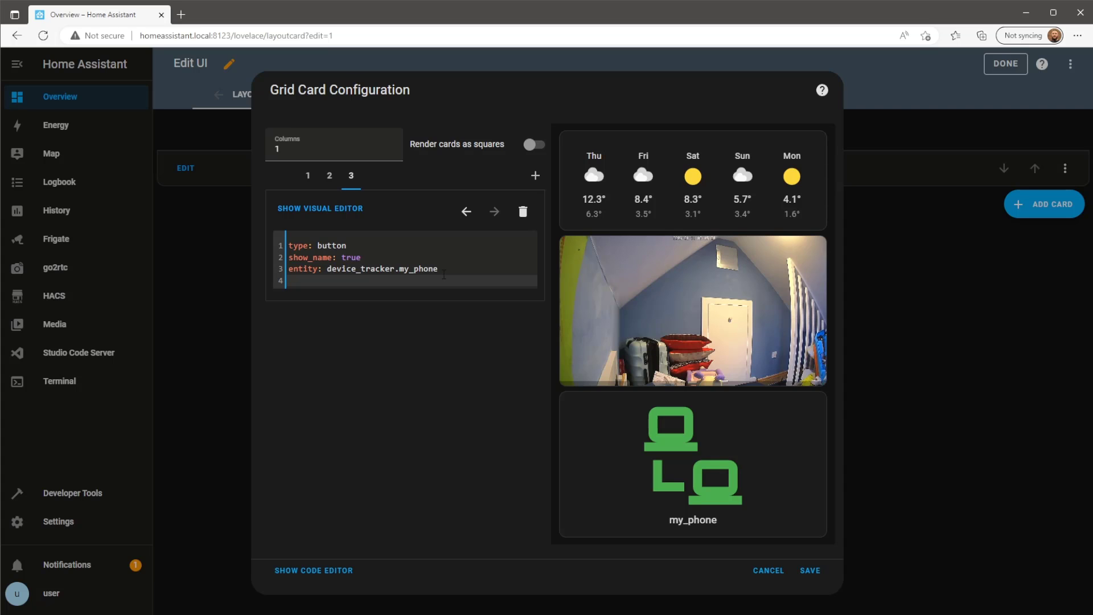
{"action": "type", "text": "show"}
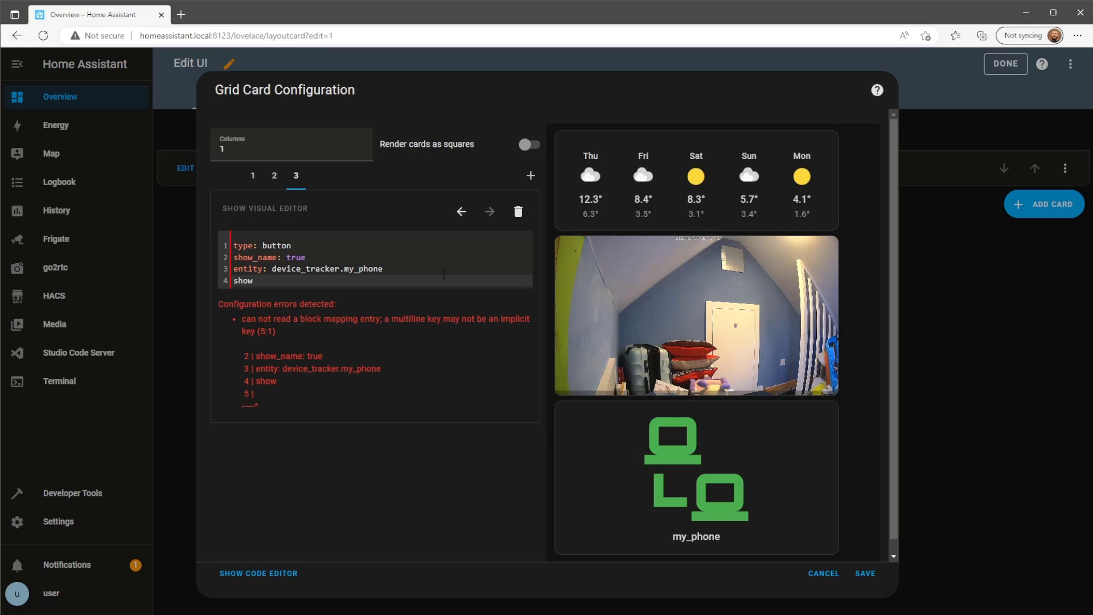
{"action": "type", "text": "_icon: false"}
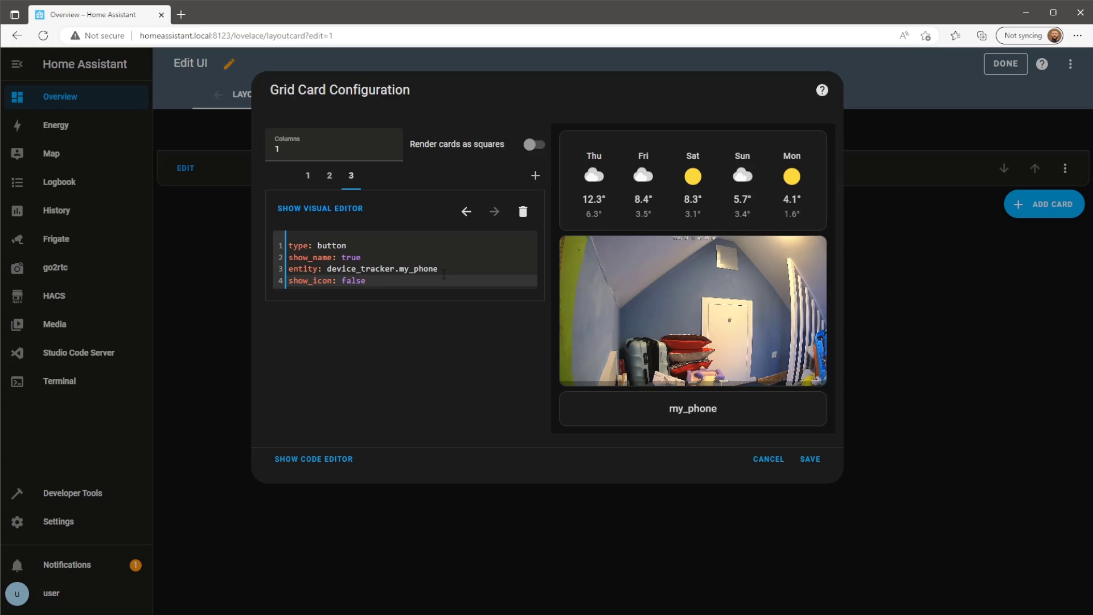
- Show the entity state on the button card by adding "show_state: true" to its YAML
{"action": "key", "text": "Return"}
{"action": "type", "text": "show"}
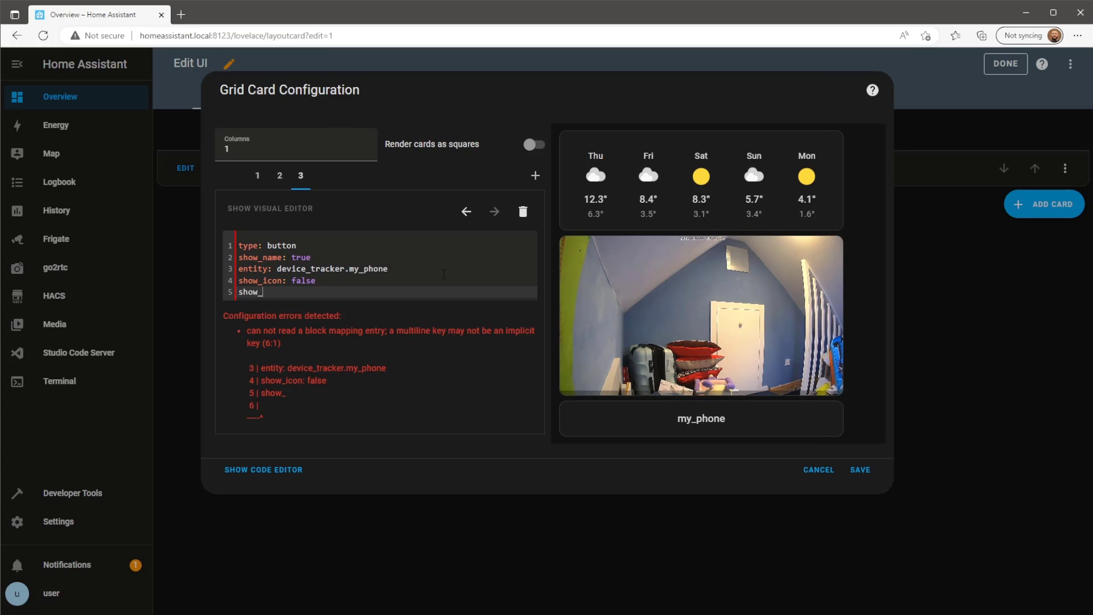
{"action": "type", "text": "_state: true"}
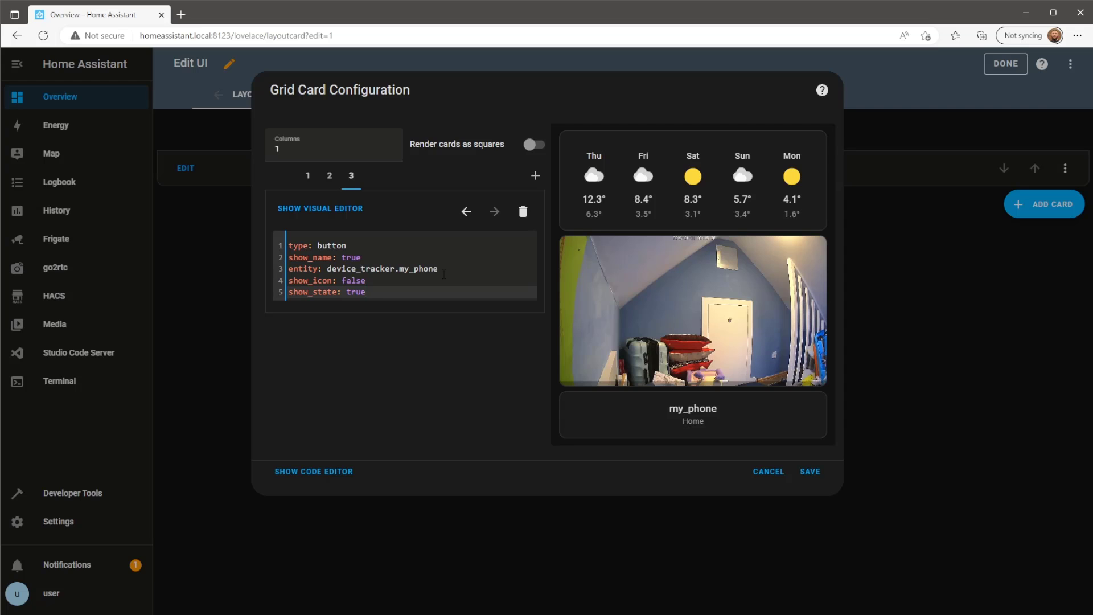
- Add a "name:" line with the phone owner's first name to the button card's YAML and save the grid card
{"action": "key", "text": "Return"}
{"action": "type", "text": "name:"}
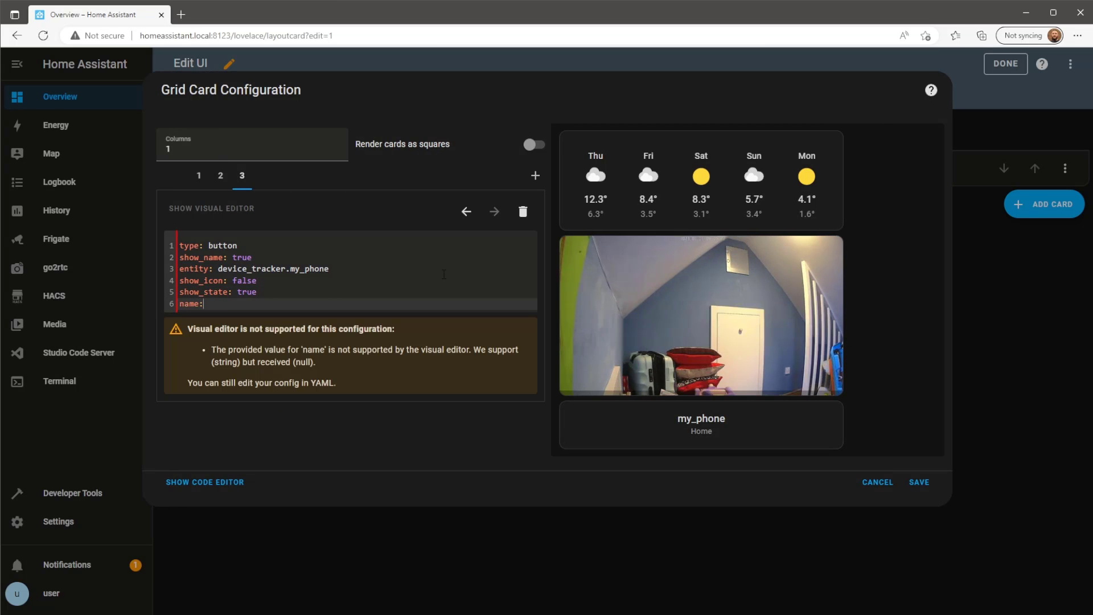
{"action": "type", "text": " Adam"}
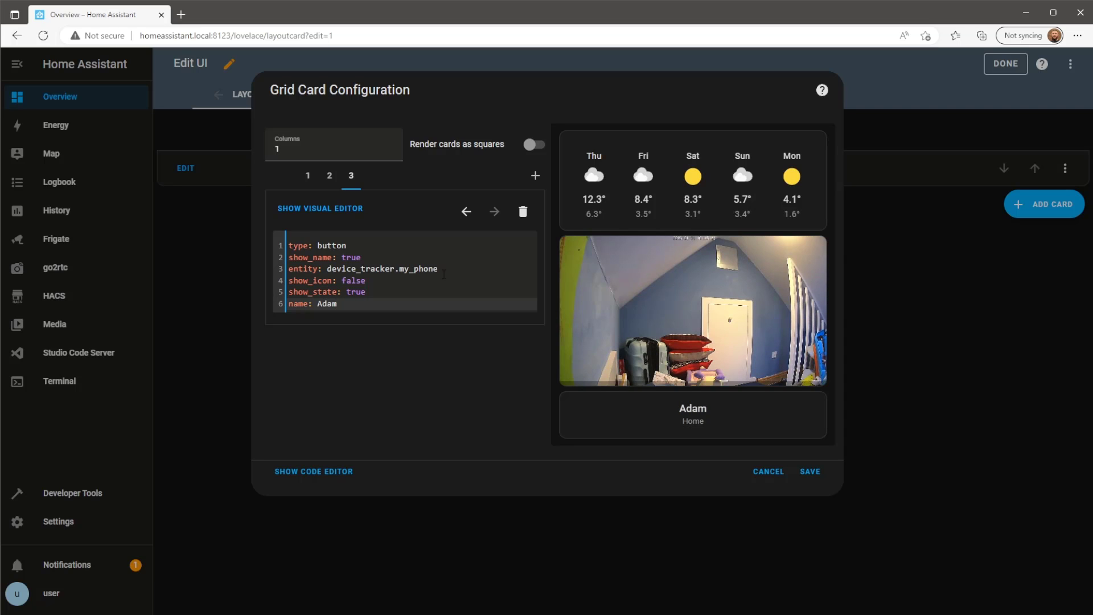
{"action": "left_click", "coordinate": [812, 467]}
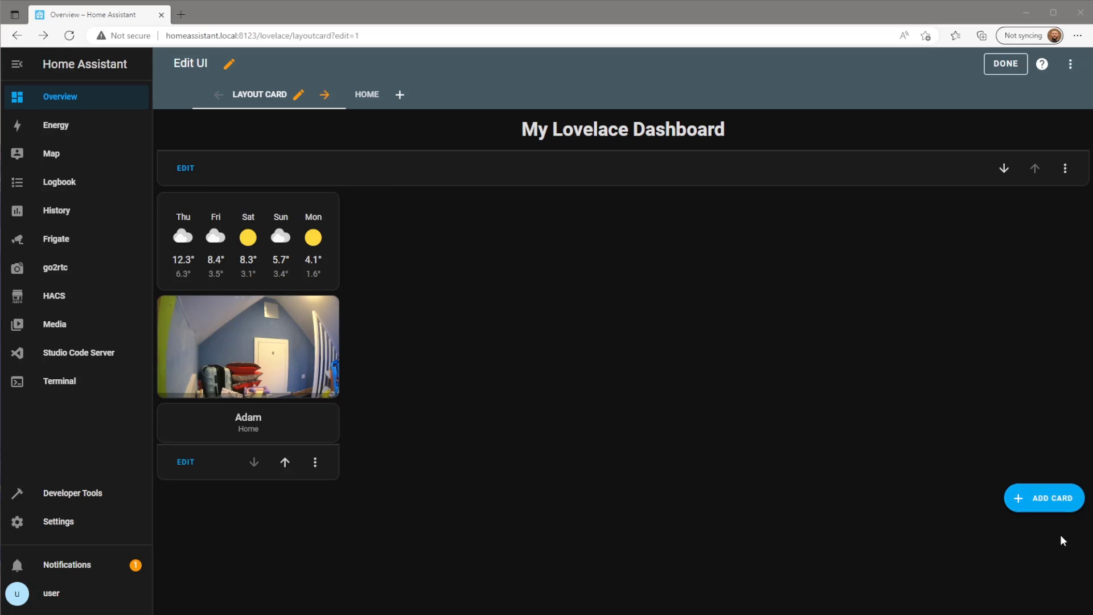
- Place the weather, camera and phone grid card in column area c3 by adding "view_layout:" with "grid-area: c3" to its YAML, and save
{"action": "left_click", "coordinate": [190, 466]}
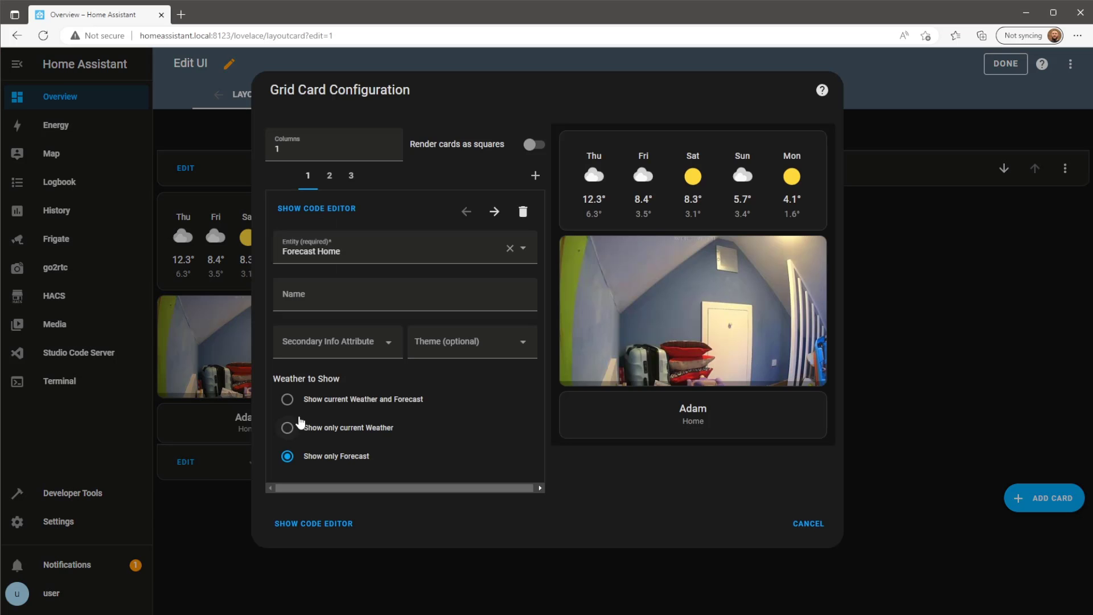
{"action": "left_click", "coordinate": [327, 523]}
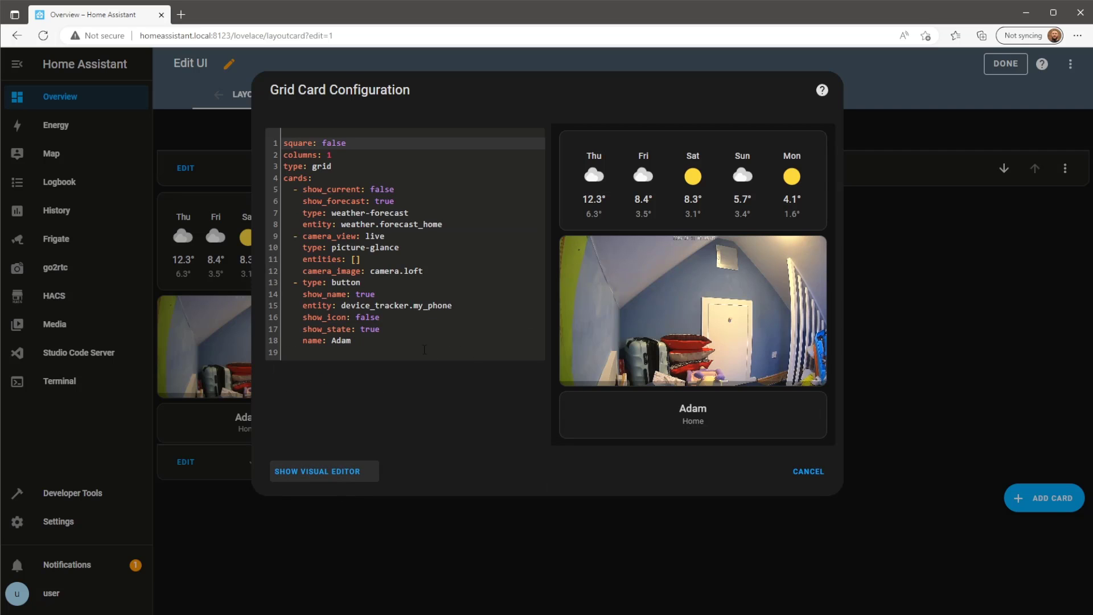
{"action": "left_click", "coordinate": [424, 349]}
{"action": "type", "text": "view"}
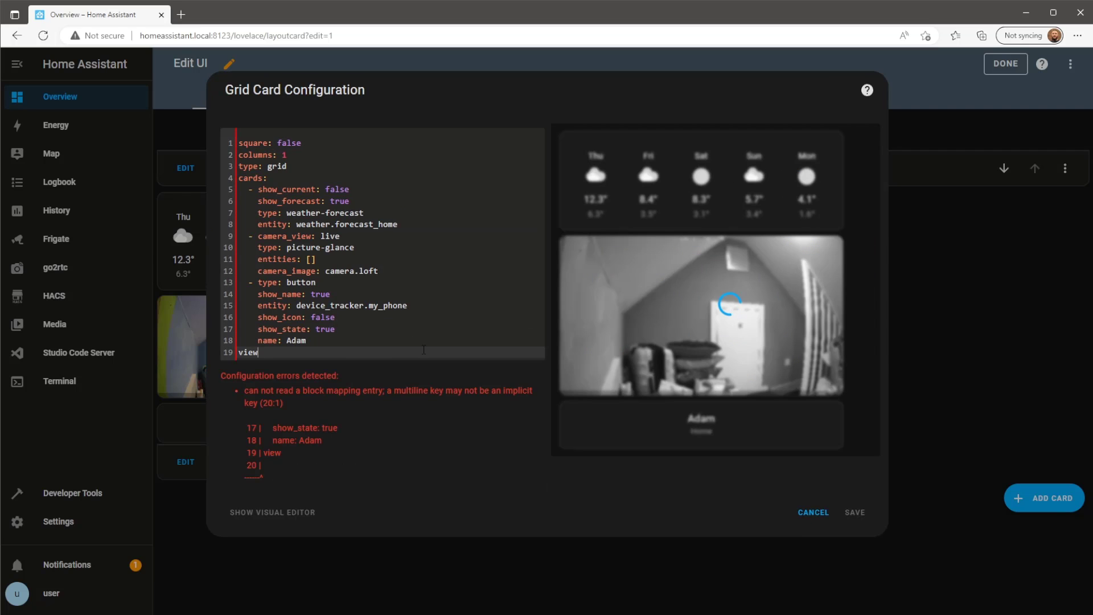
{"action": "type", "text": "_layout:"}
{"action": "key", "text": "Return"}
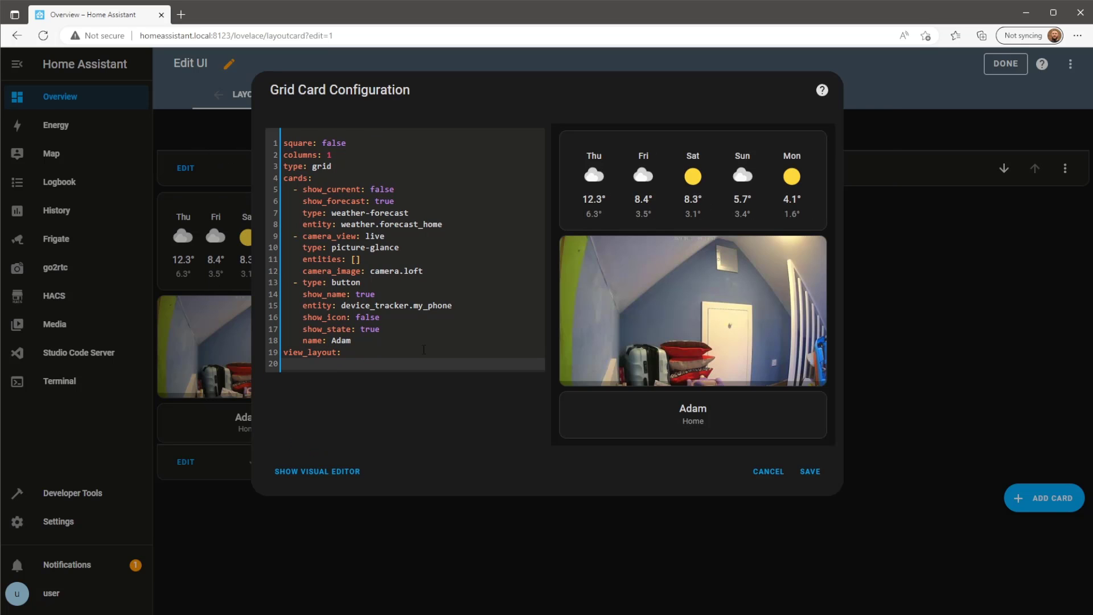
{"action": "type", "text": "grid-area"}
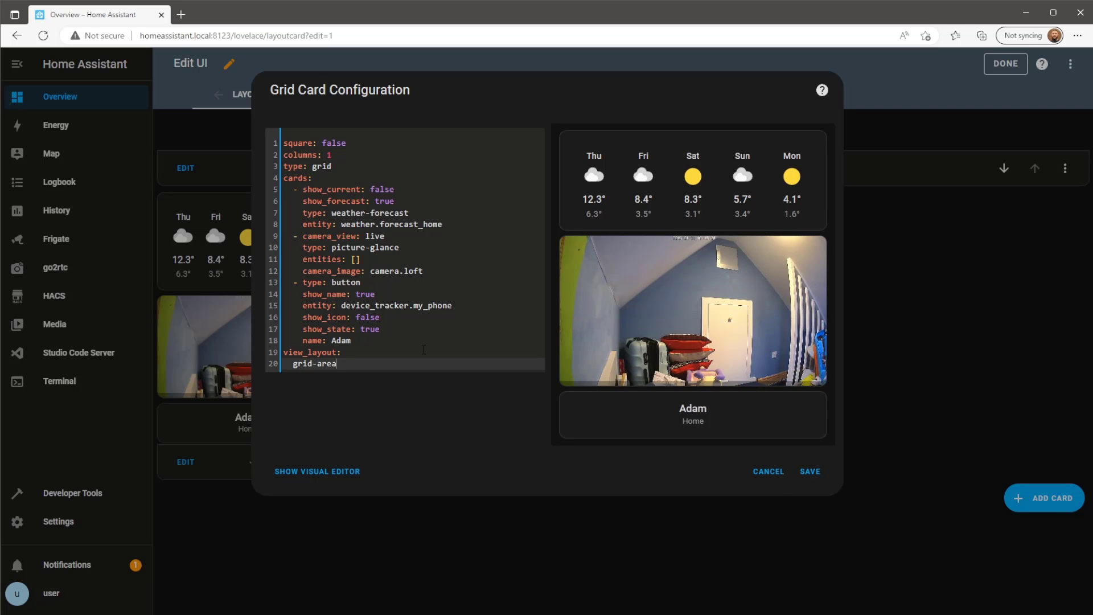
{"action": "type", "text": ": c3"}
{"action": "left_click", "coordinate": [810, 472]}
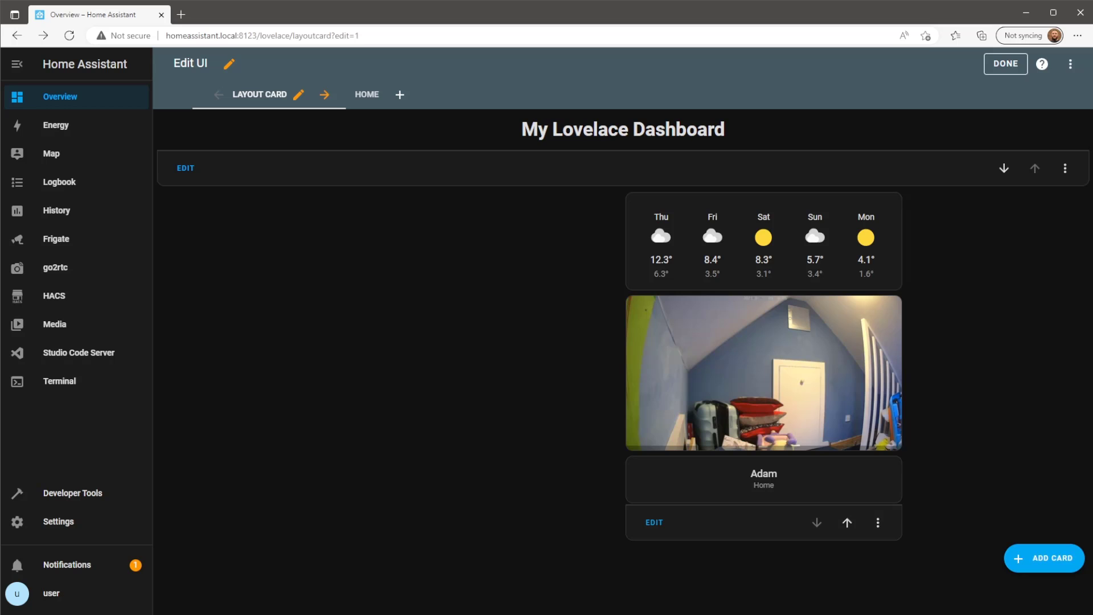
- Add a Manual card to the view, replacing its default YAML with the copied living-room card code containing mushroom and mini-graph cards, and save
{"action": "left_click", "coordinate": [1028, 561]}
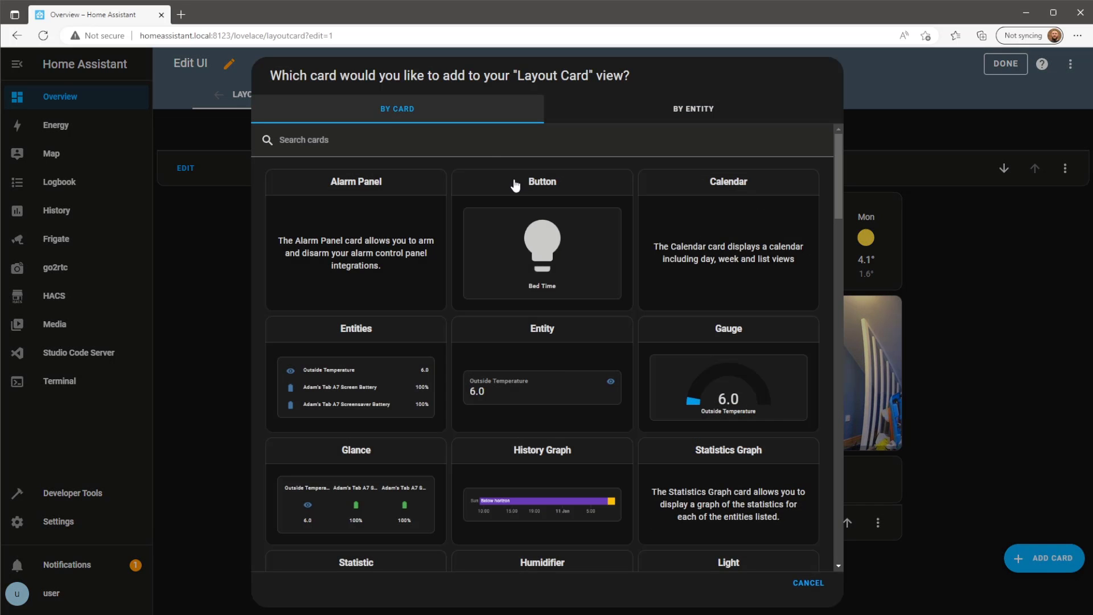
{"action": "left_click", "coordinate": [469, 140]}
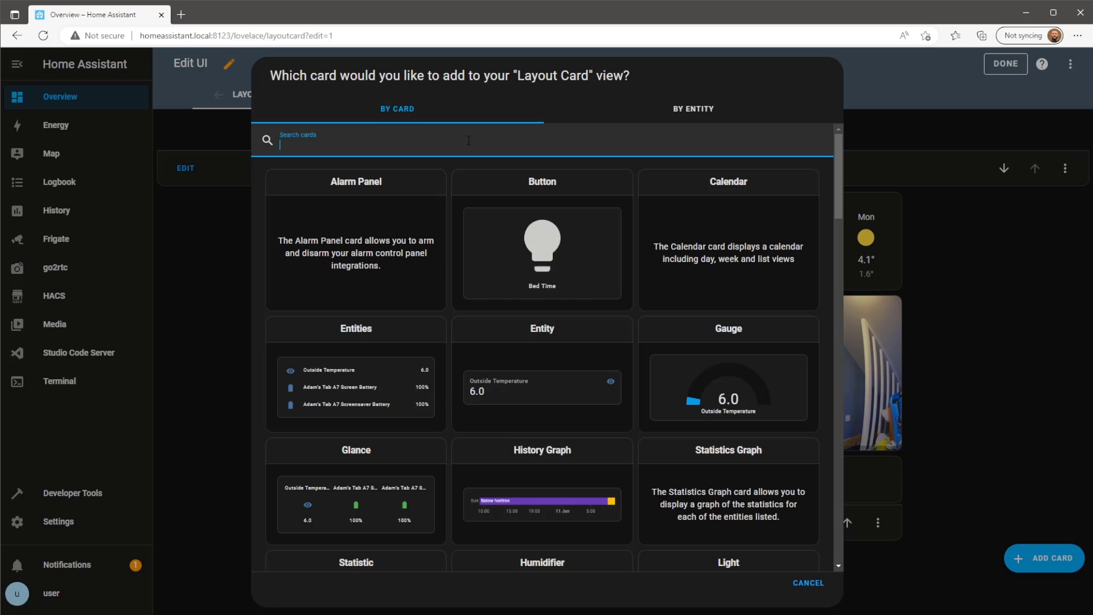
{"action": "type", "text": "man"}
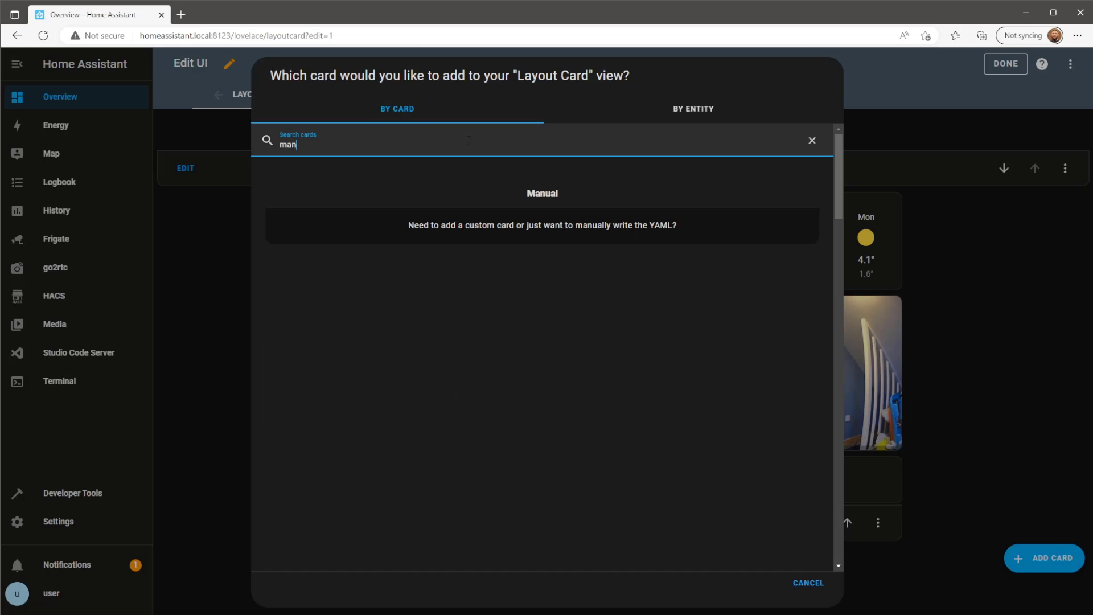
{"action": "left_click", "coordinate": [518, 229]}
{"action": "left_click", "coordinate": [270, 139]}
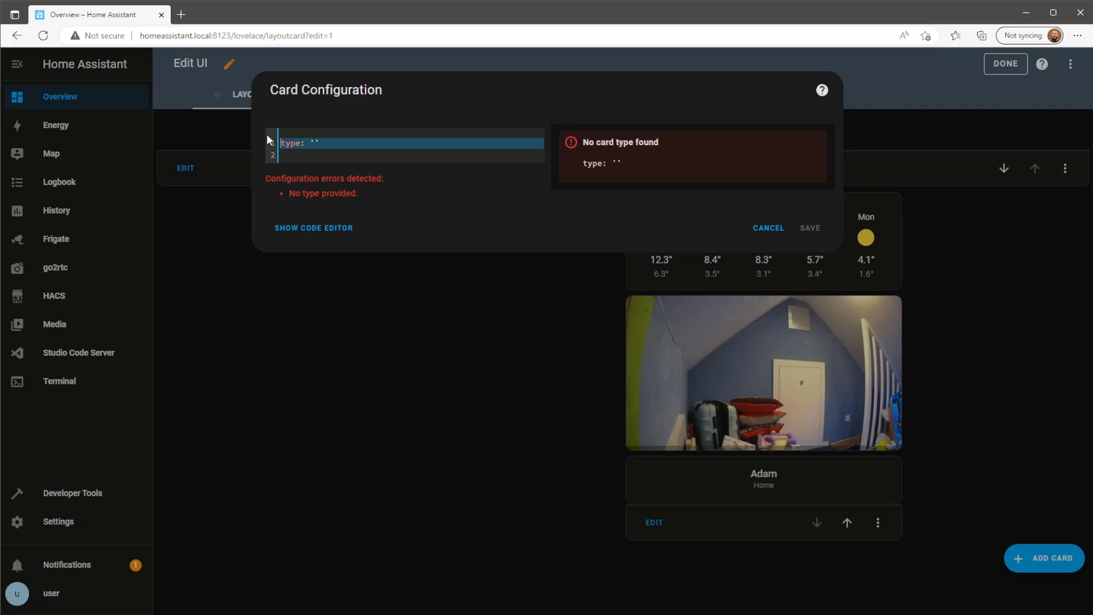
{"action": "key", "text": "ctrl+v"}
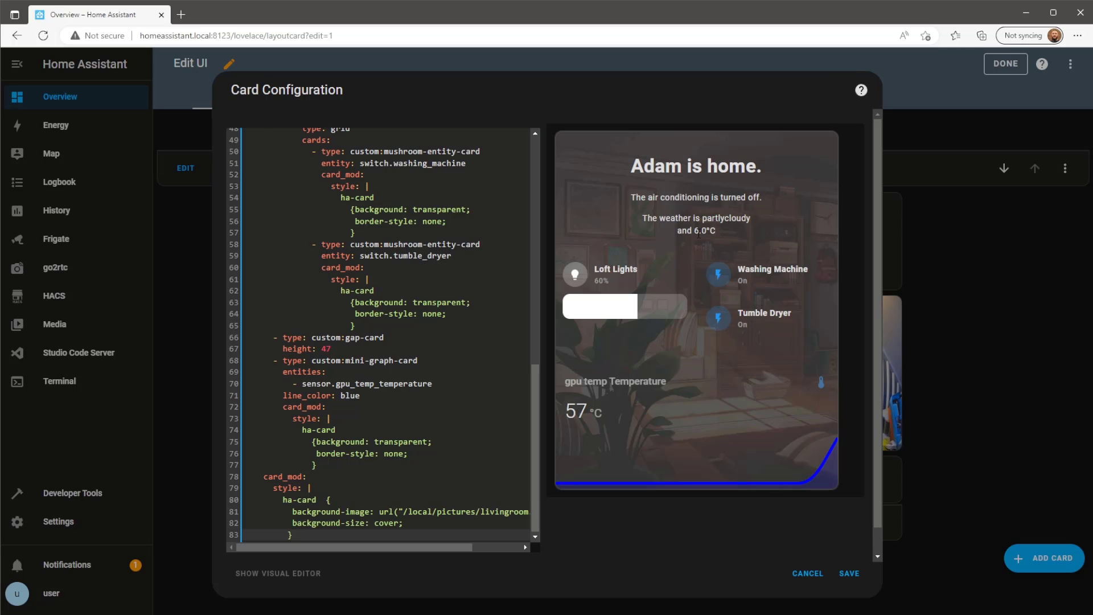
{"action": "left_click", "coordinate": [849, 572]}
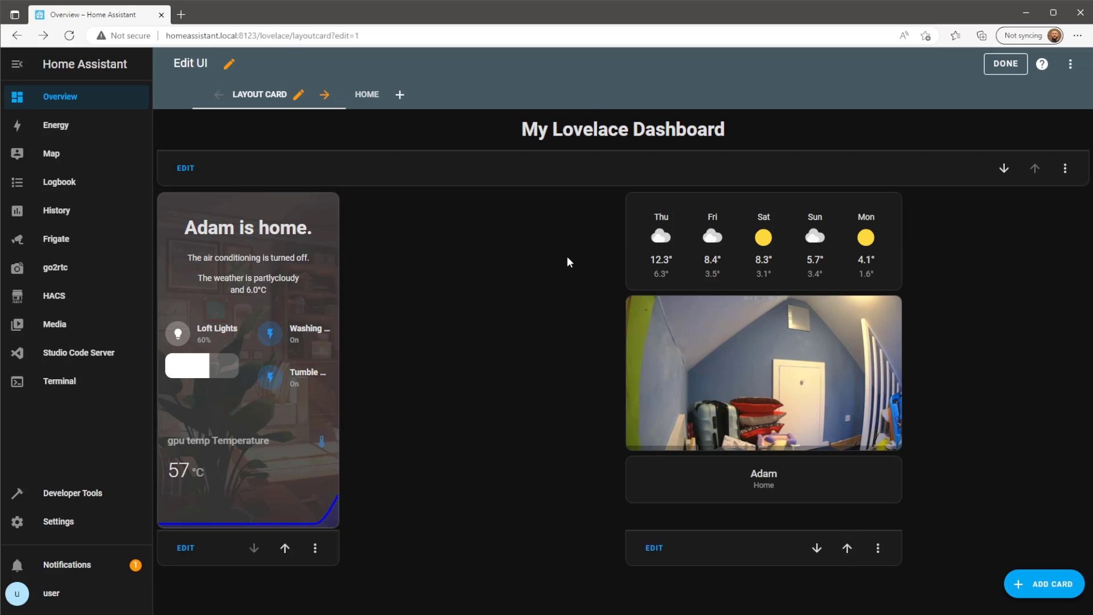
- Check the column area names under grid-template-areas in the Layout Card view's configuration, leaving the settings unsaved
{"action": "left_click", "coordinate": [296, 104]}
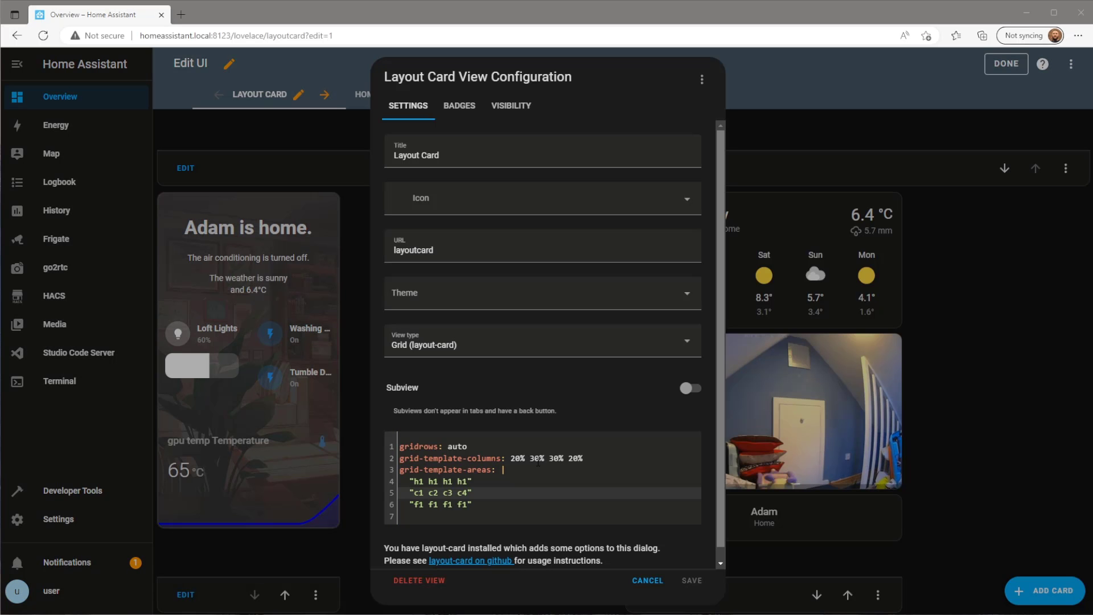
{"action": "double_click", "coordinate": [433, 493]}
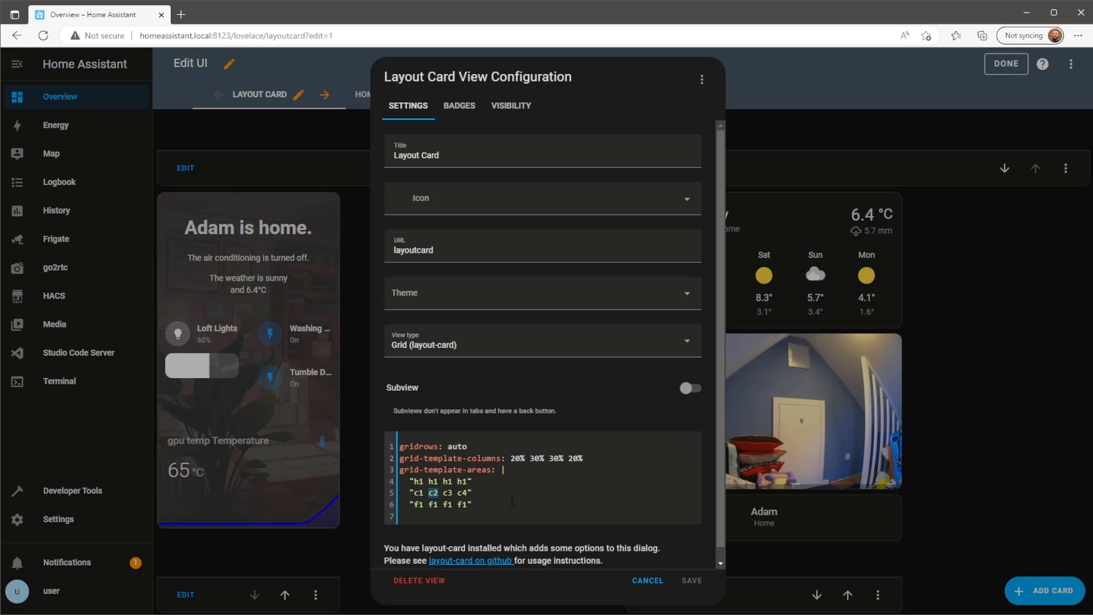
{"action": "left_click", "coordinate": [649, 581]}
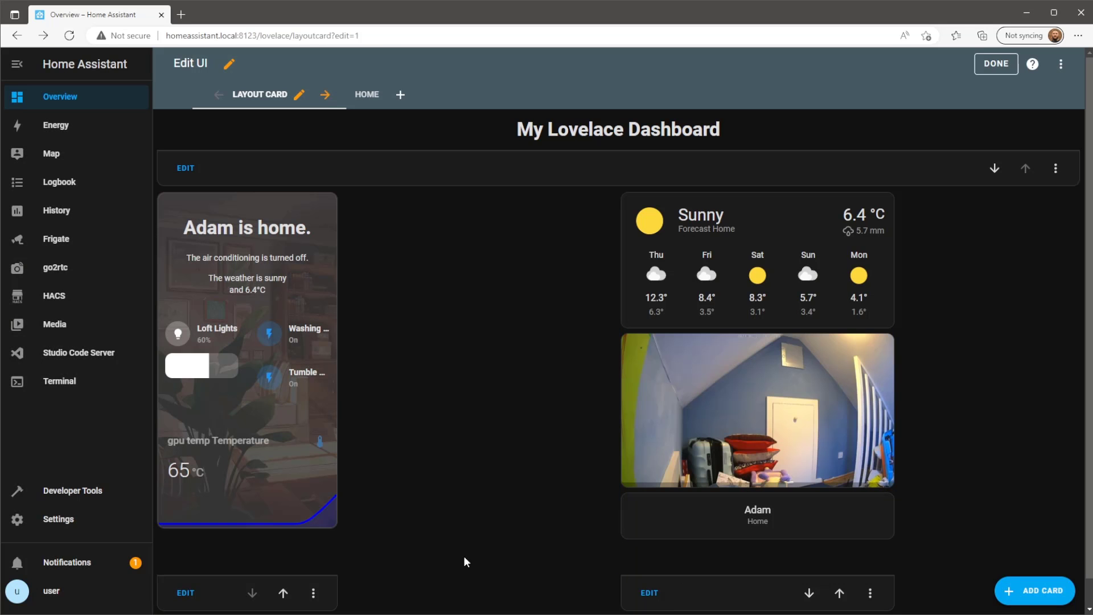
- Place the living-room card in area c2 by appending "view_layout:" with "grid-area: c2" to its YAML, save, and leave edit mode
{"action": "left_click", "coordinate": [186, 592]}
{"action": "scroll", "coordinate": [376, 495], "scroll_direction": "down", "scroll_amount": 10}
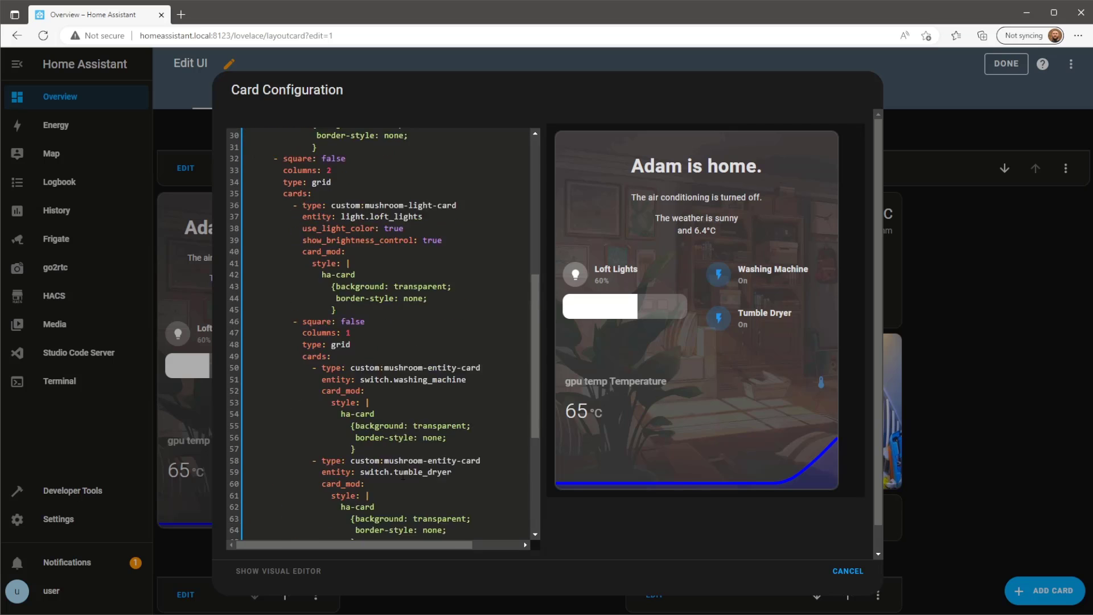
{"action": "left_click", "coordinate": [367, 533]}
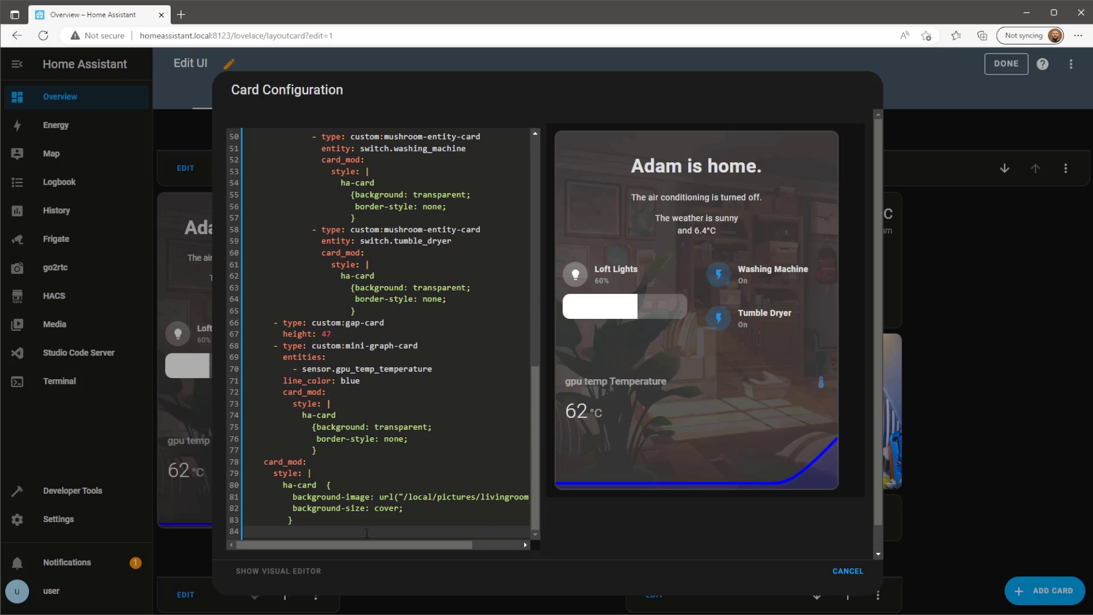
{"action": "type", "text": "view_"}
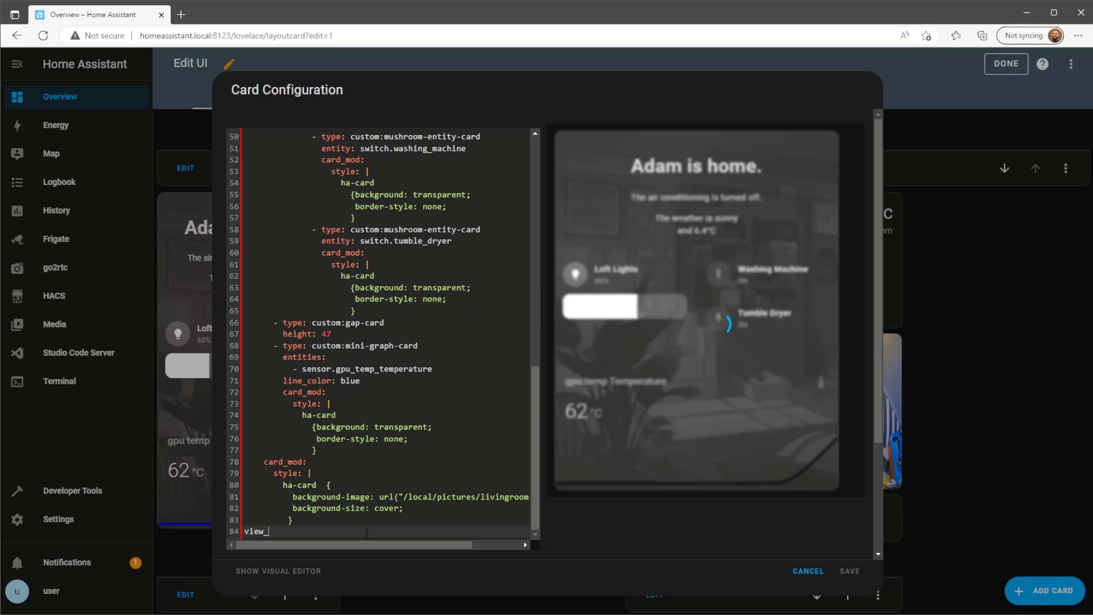
{"action": "type", "text": "layout:"}
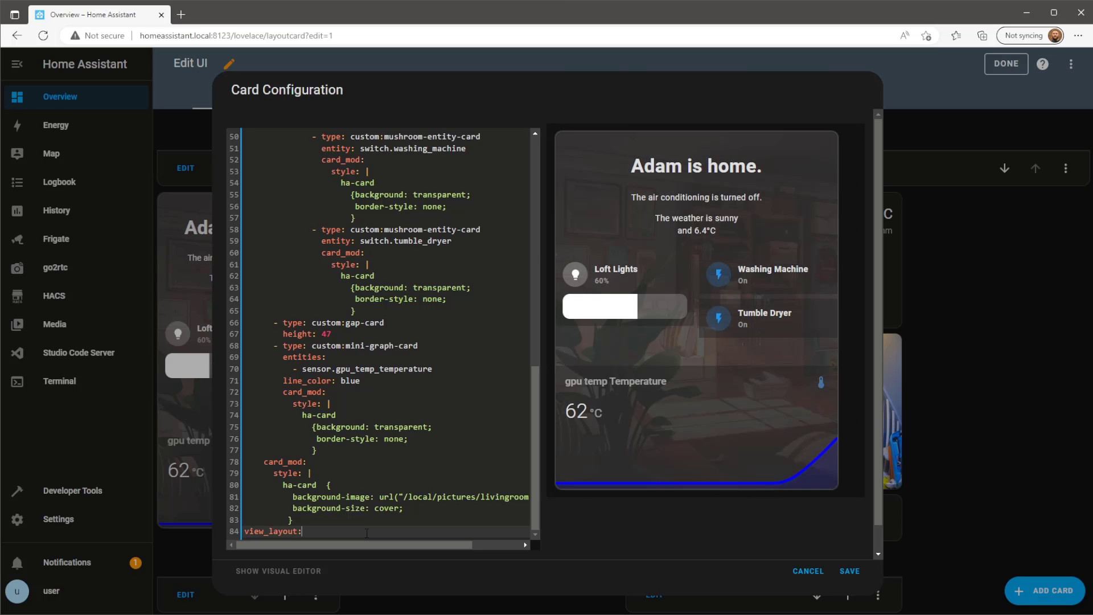
{"action": "key", "text": "Return"}
{"action": "type", "text": "gr"}
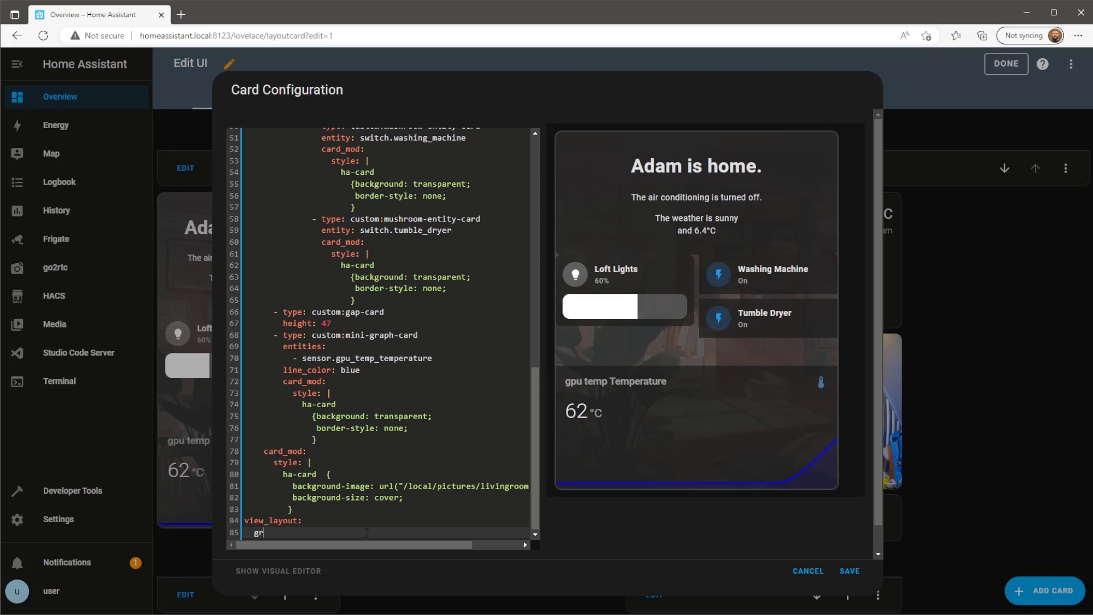
{"action": "type", "text": "id-area: c"}
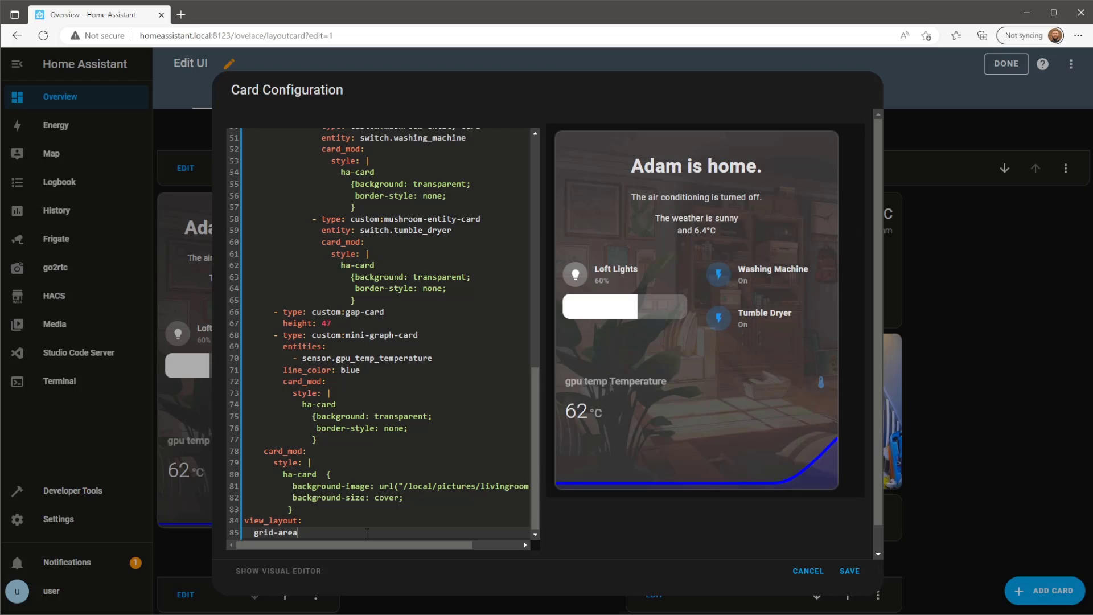
{"action": "type", "text": "2"}
{"action": "left_click", "coordinate": [851, 571]}
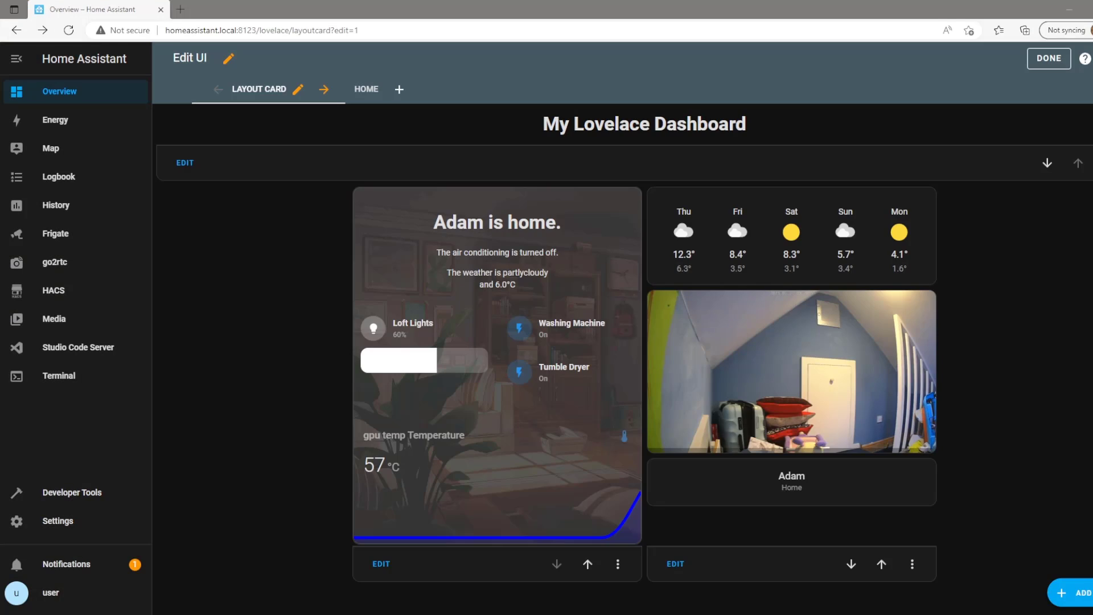
{"action": "left_click", "coordinate": [1049, 59]}
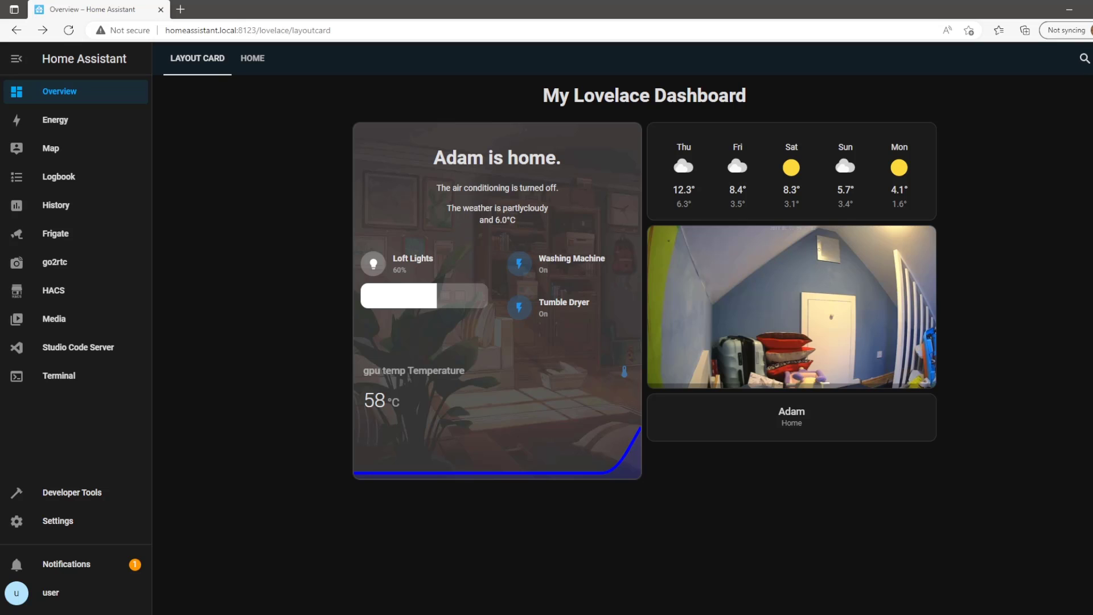
- Reopen dashboard editing, set the grid's weather card to Show current Weather and Forecast, save, and finish editing
{"action": "left_click", "coordinate": [1090, 59]}
{"action": "left_click", "coordinate": [1054, 92]}
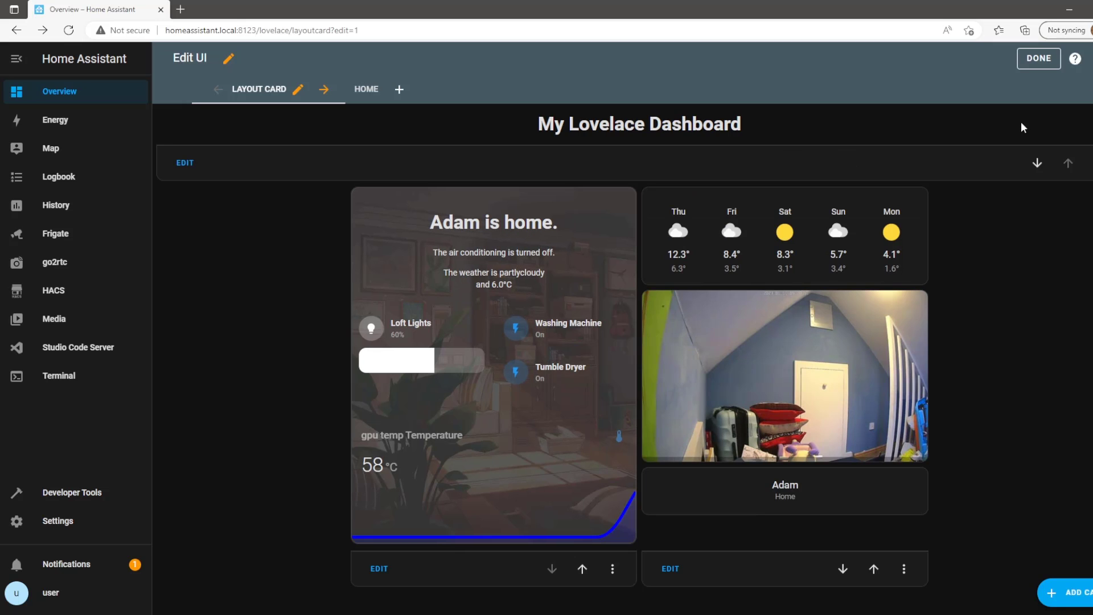
{"action": "left_click", "coordinate": [674, 563]}
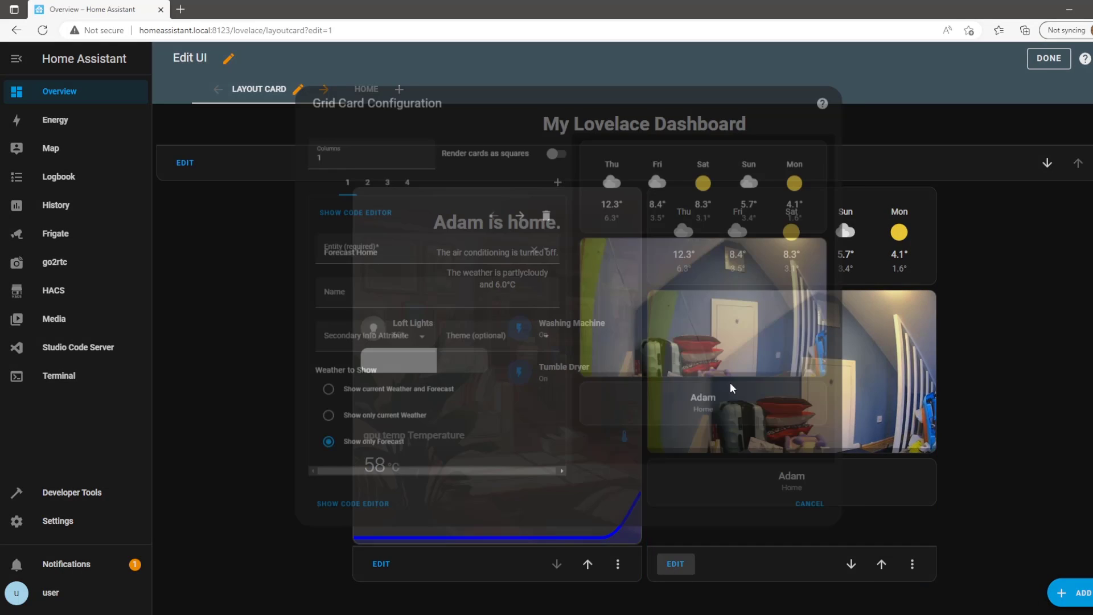
{"action": "left_click", "coordinate": [369, 392]}
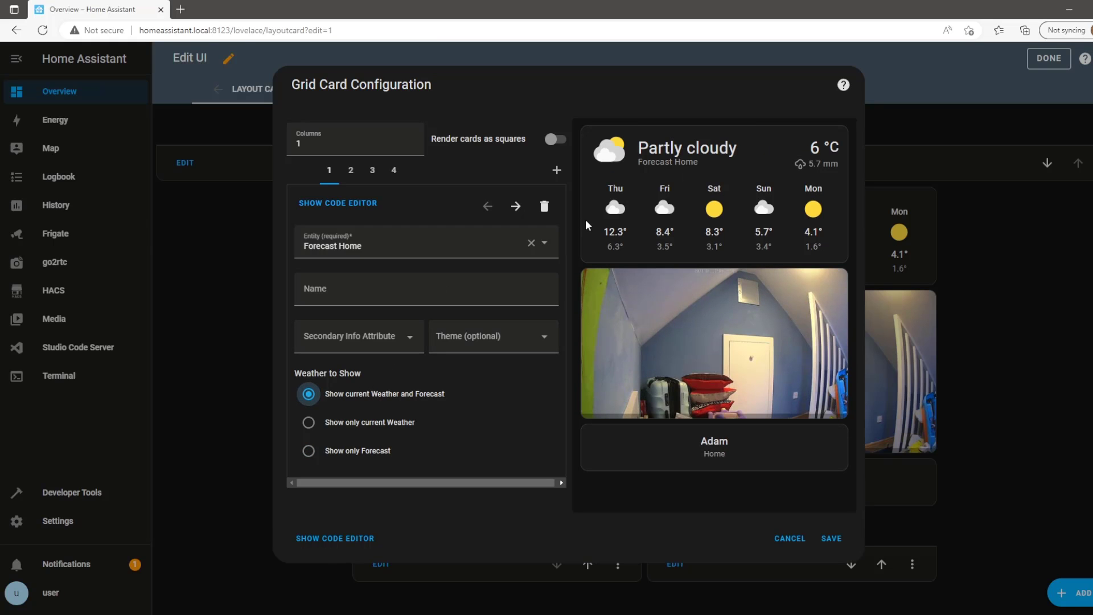
{"action": "left_click", "coordinate": [836, 537]}
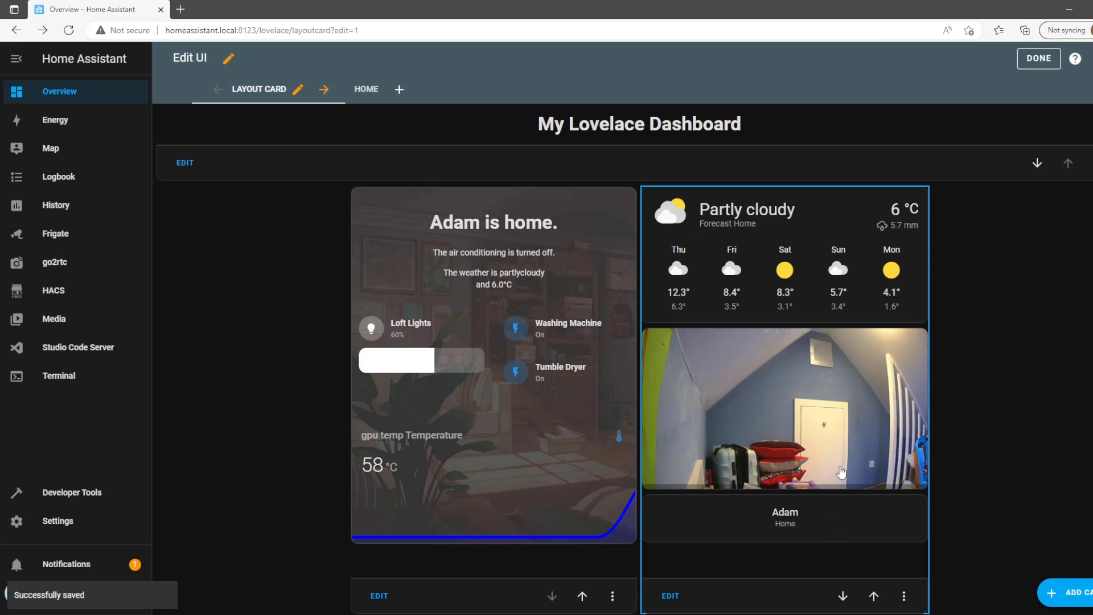
{"action": "left_click", "coordinate": [1039, 57]}
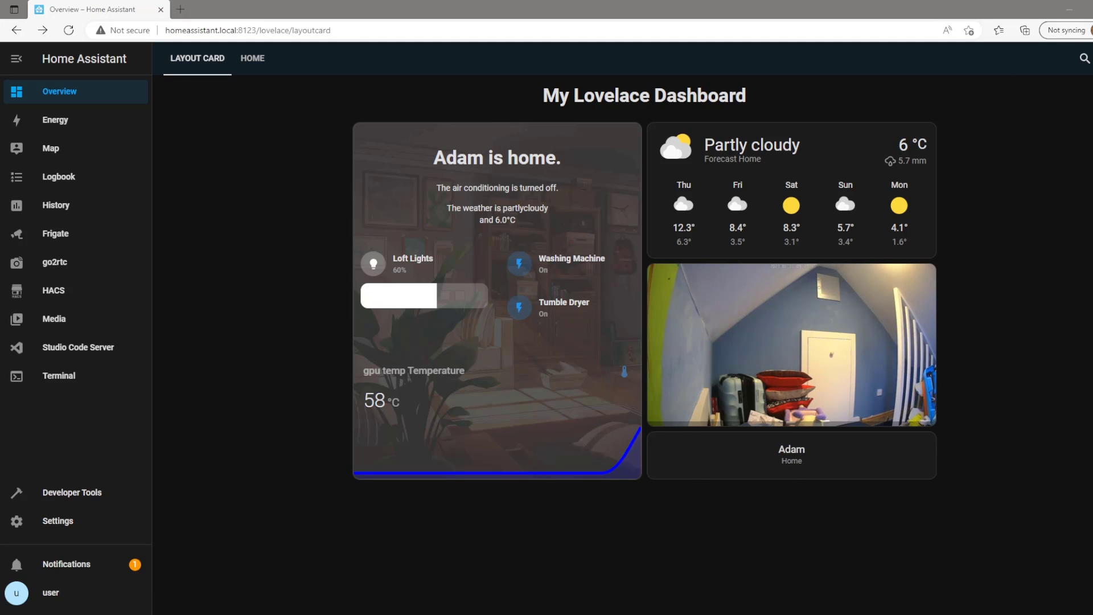
- Reopen dashboard editing, add a Custom: Layout Card to the view, and set its view type to Grid (layout-card)
{"action": "left_click", "coordinate": [1090, 58]}
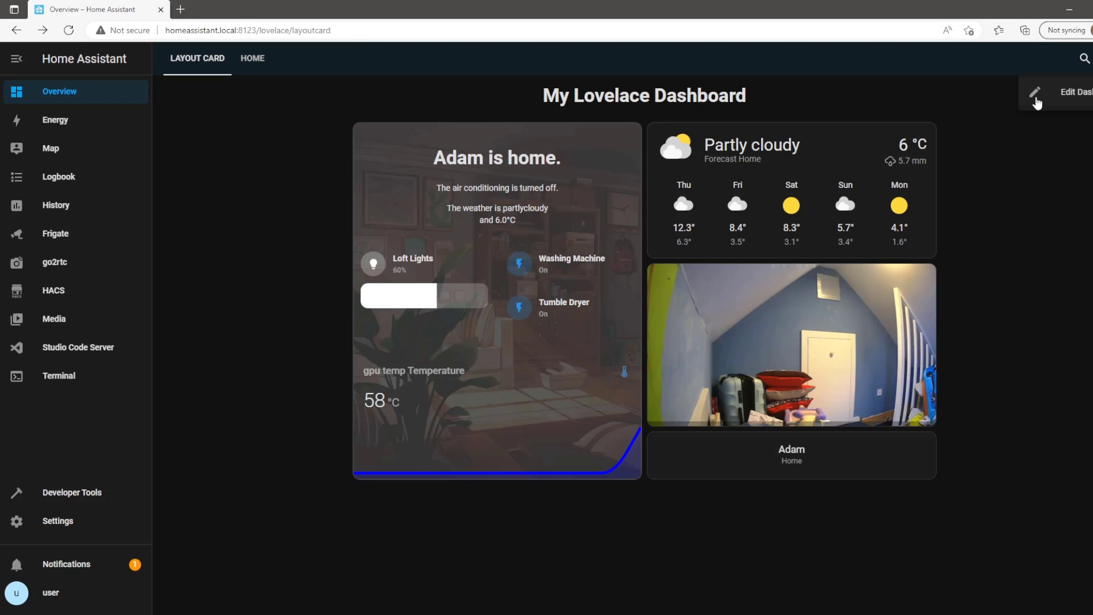
{"action": "left_click", "coordinate": [1056, 103]}
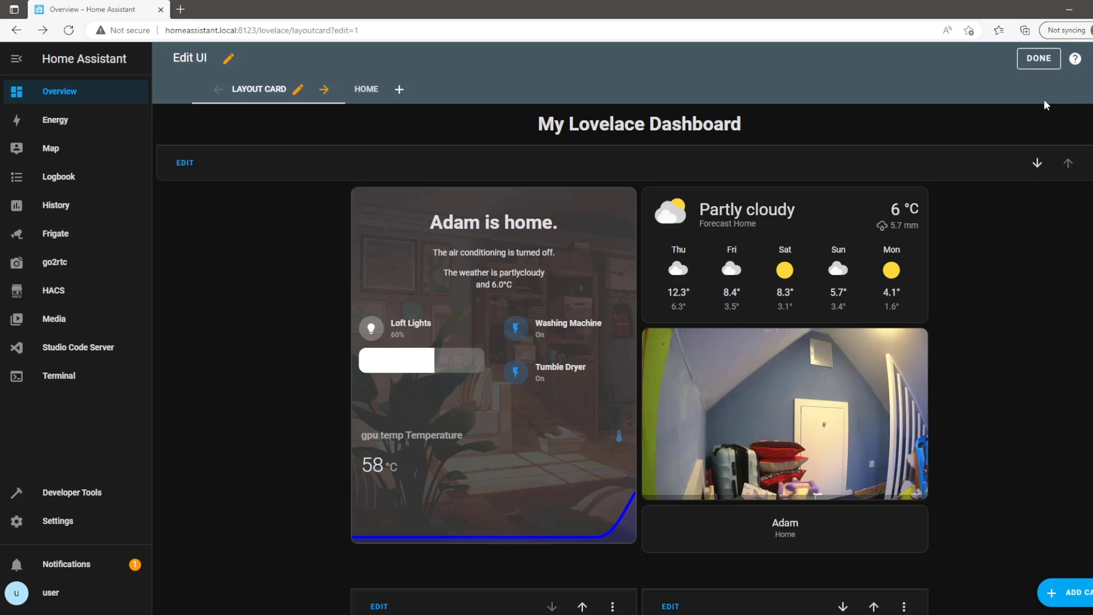
{"action": "left_click", "coordinate": [1073, 593]}
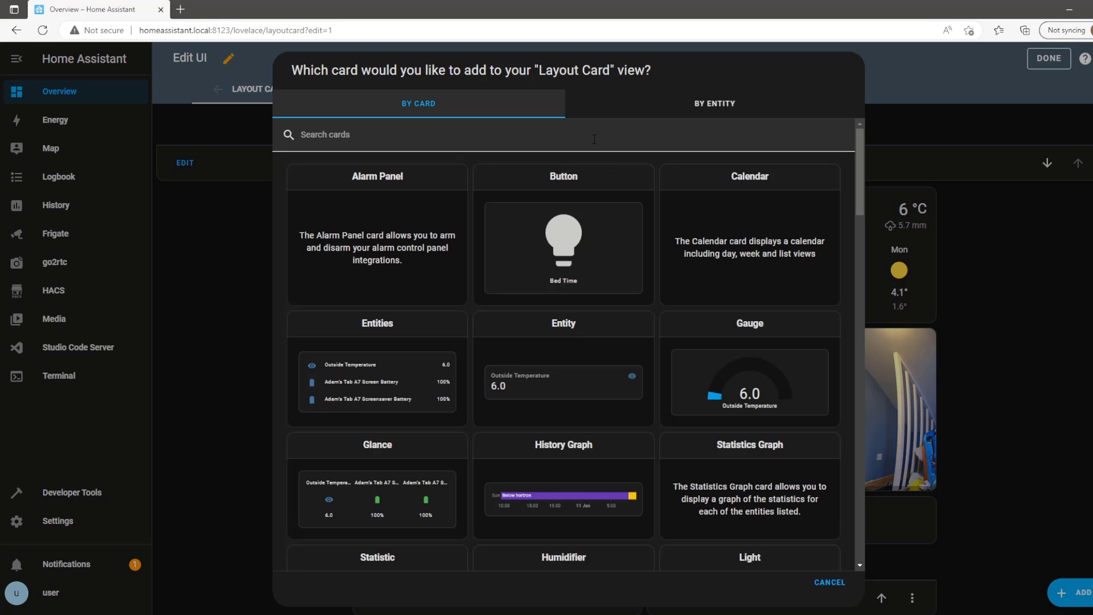
{"action": "left_click", "coordinate": [594, 139]}
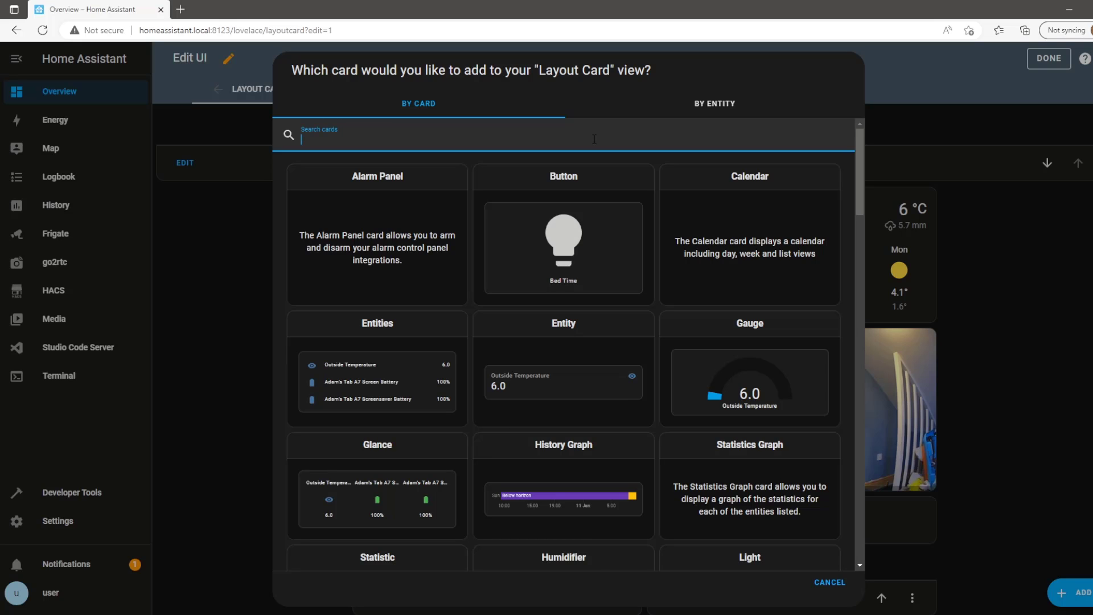
{"action": "type", "text": "la"}
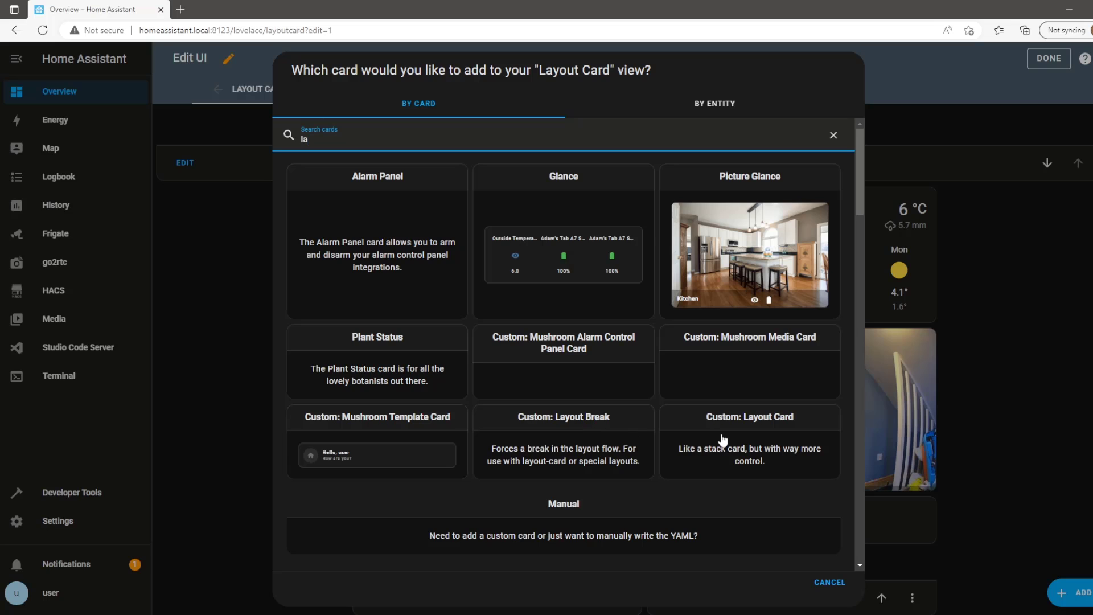
{"action": "left_click", "coordinate": [710, 419]}
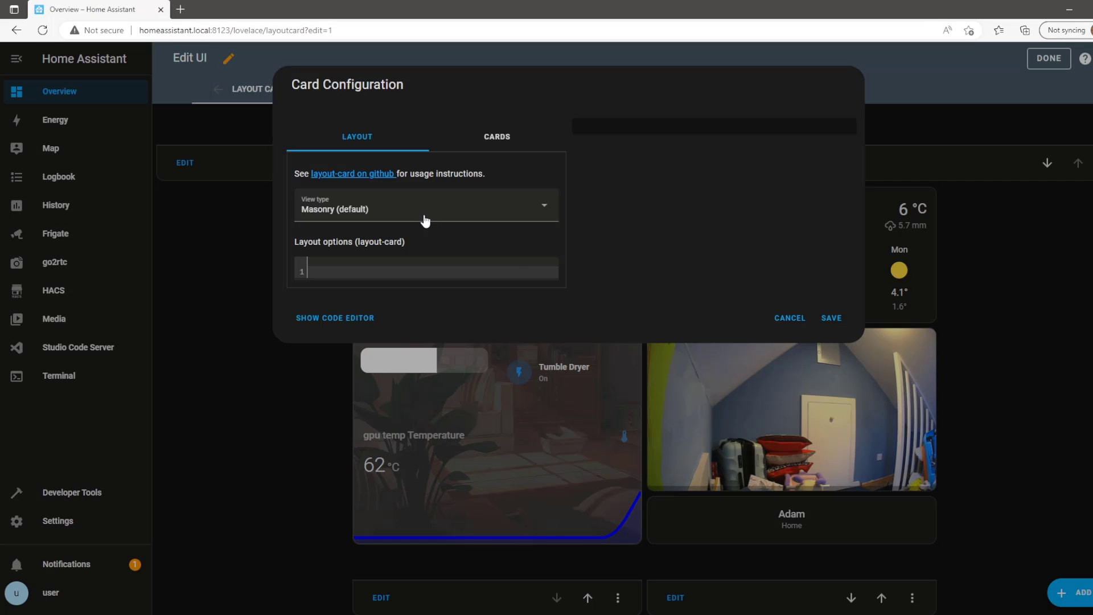
{"action": "left_click", "coordinate": [367, 210]}
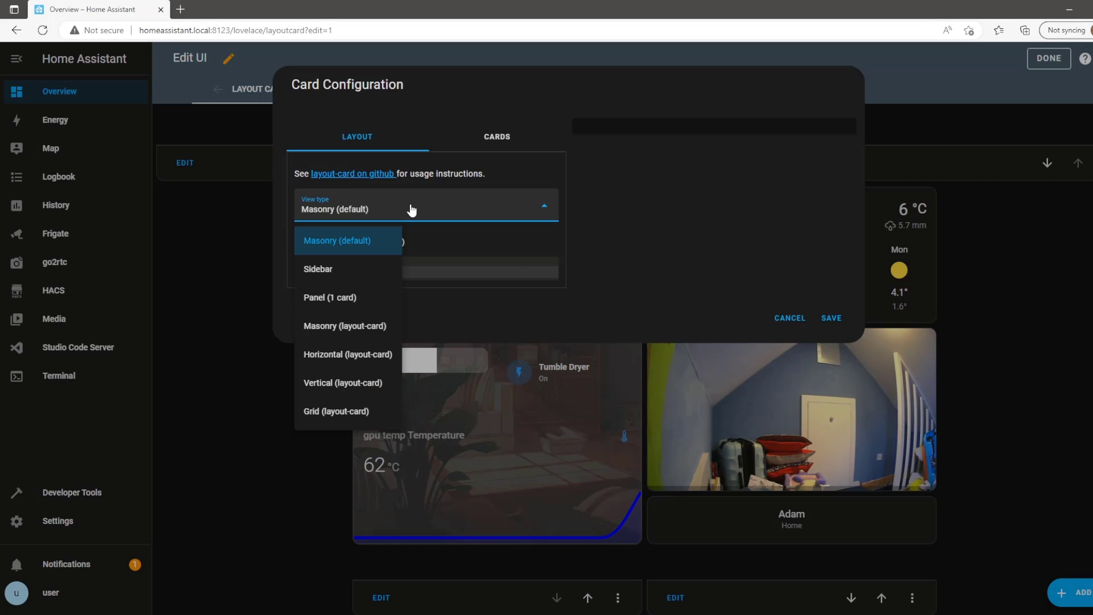
{"action": "left_click", "coordinate": [364, 412]}
- Enter "gridrows: auto" and "grid-template-columns: 30% 40% 30%" as separate lines in the card's layout options
{"action": "left_click", "coordinate": [380, 269]}
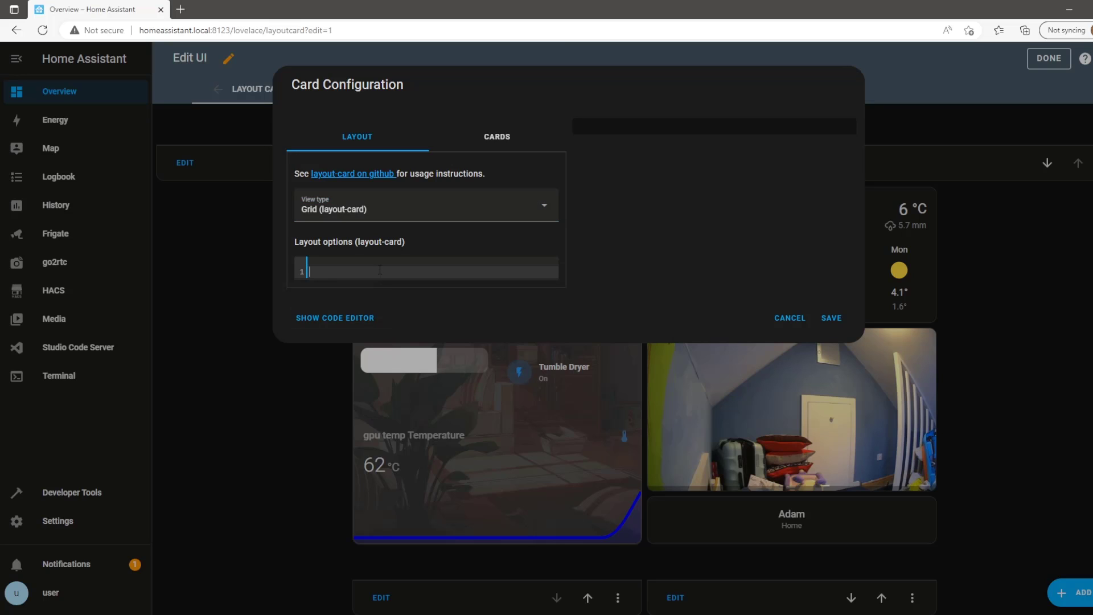
{"action": "type", "text": "gridrows: auto"}
{"action": "key", "text": "Return"}
{"action": "type", "text": "grid"}
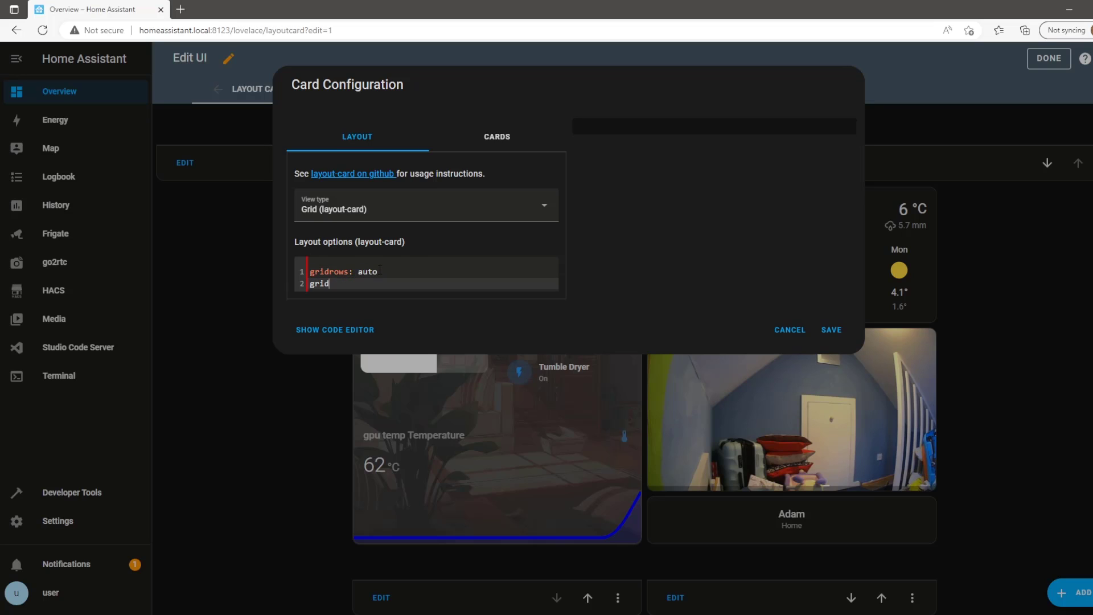
{"action": "type", "text": "-template-columns: 30"}
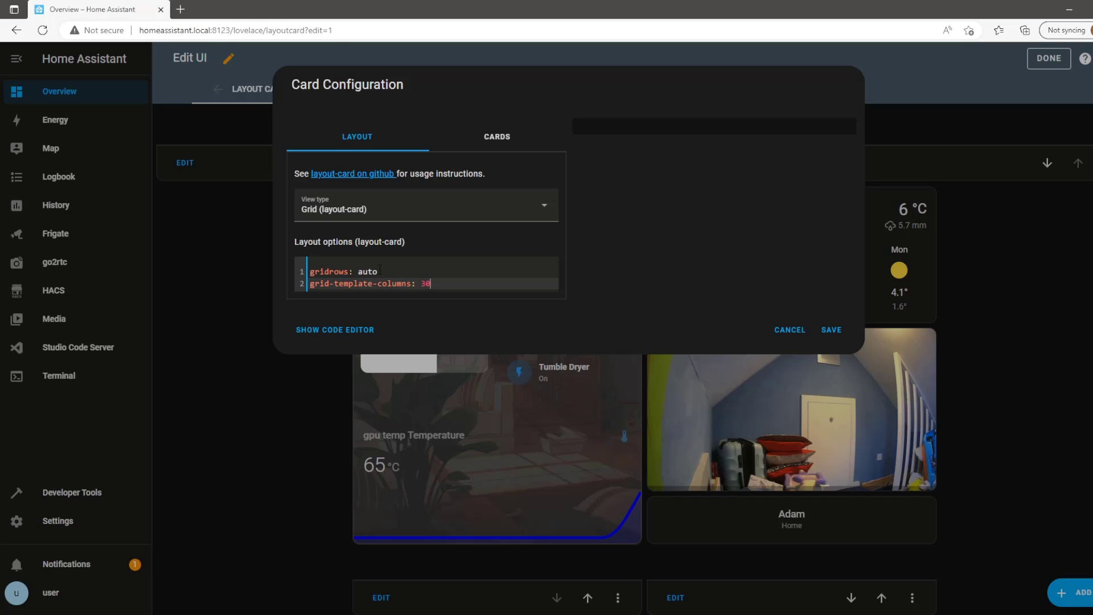
{"action": "type", "text": "% 40% 30%"}
{"action": "key", "text": "Return"}
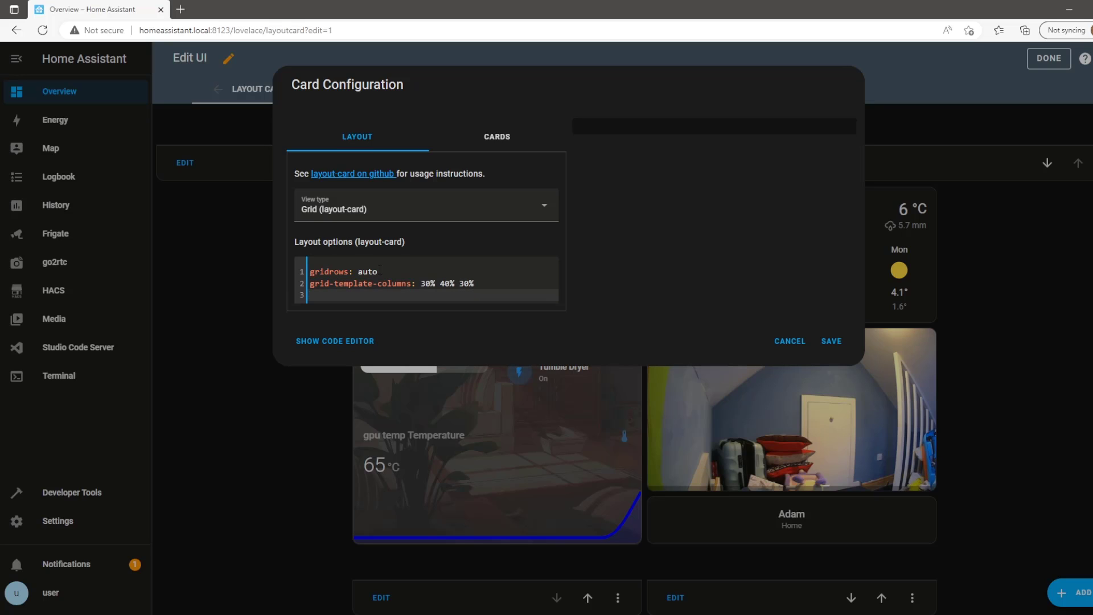
- Add "grid-template-areas: |" to the layout options, with an indented quoted row of area names starting with card1 card2
{"action": "type", "text": "grid-template-areas"}
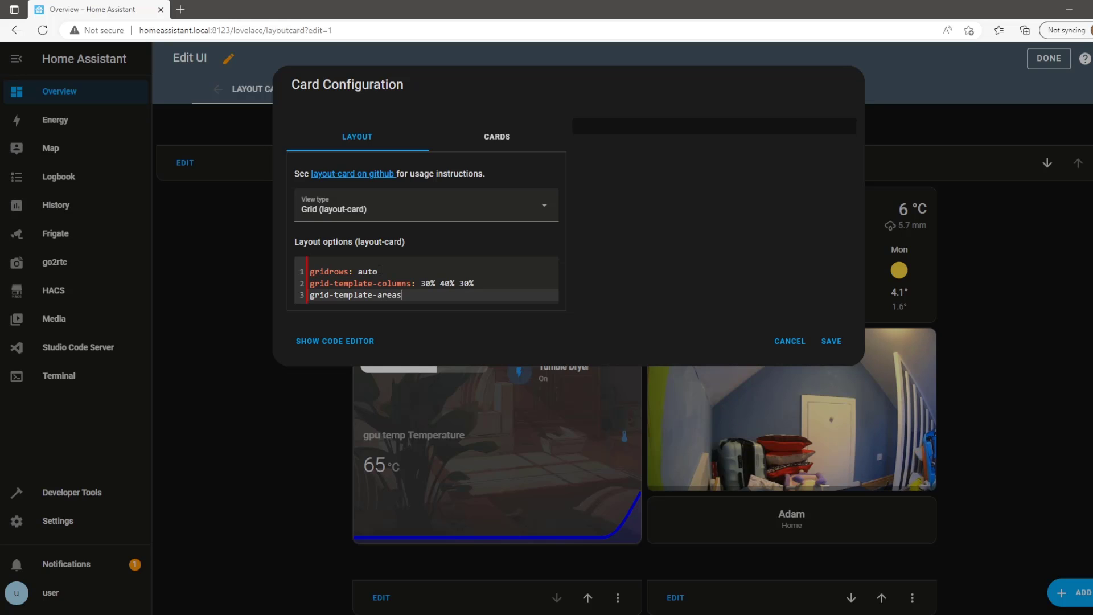
{"action": "type", "text": ": "}
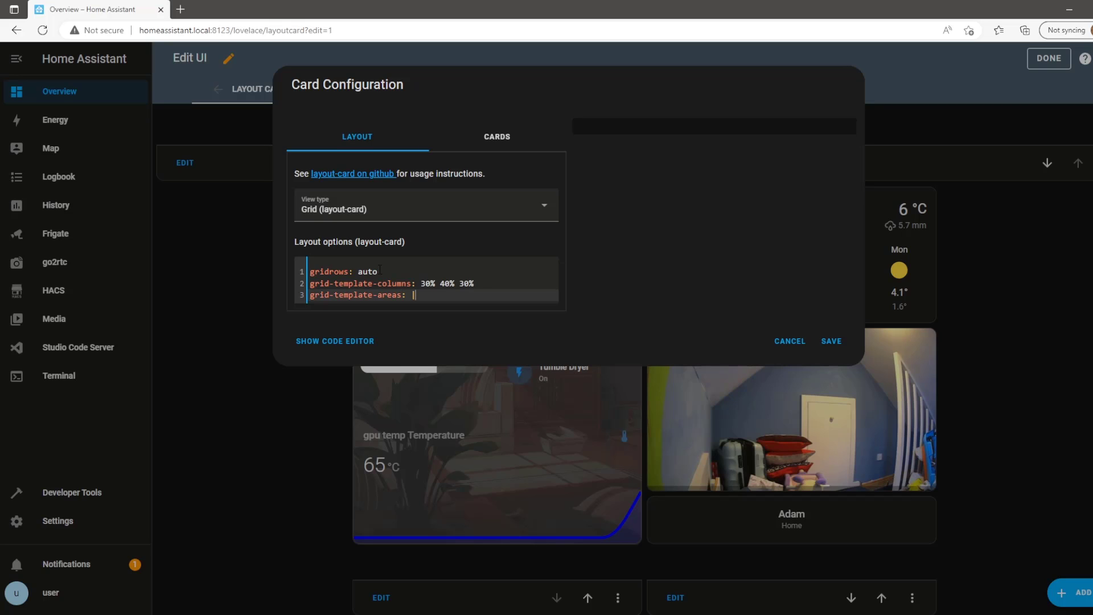
{"action": "type", "text": "|"}
{"action": "key", "text": "Return"}
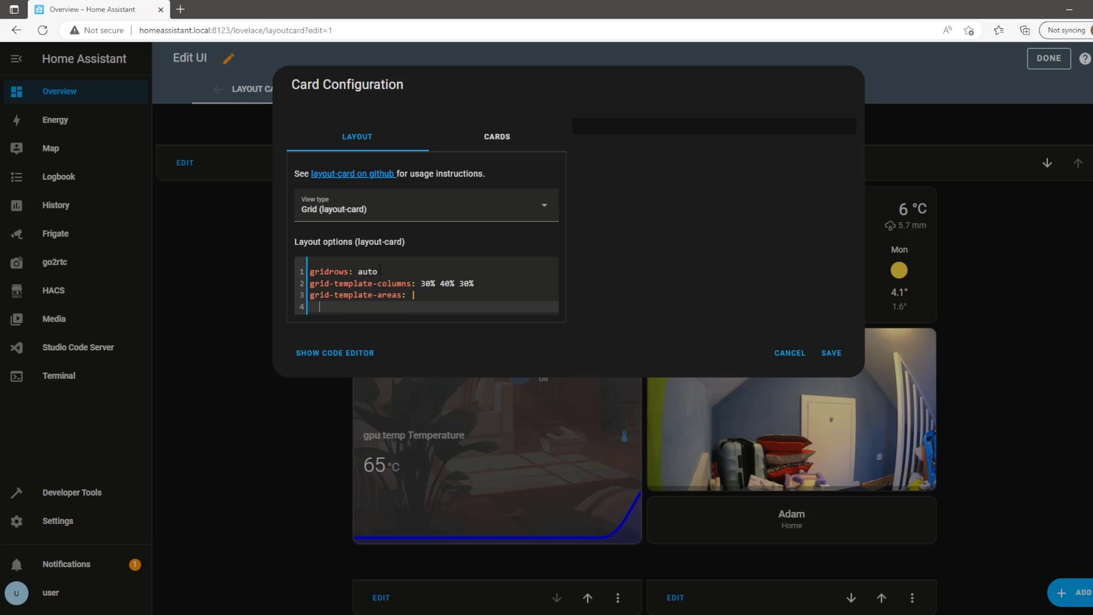
{"action": "type", "text": "\"card1 card2 card"}
- Add a Custom: Mushroom Chips Card inside the layout card and set its alignment to Center
{"action": "left_click", "coordinate": [540, 141]}
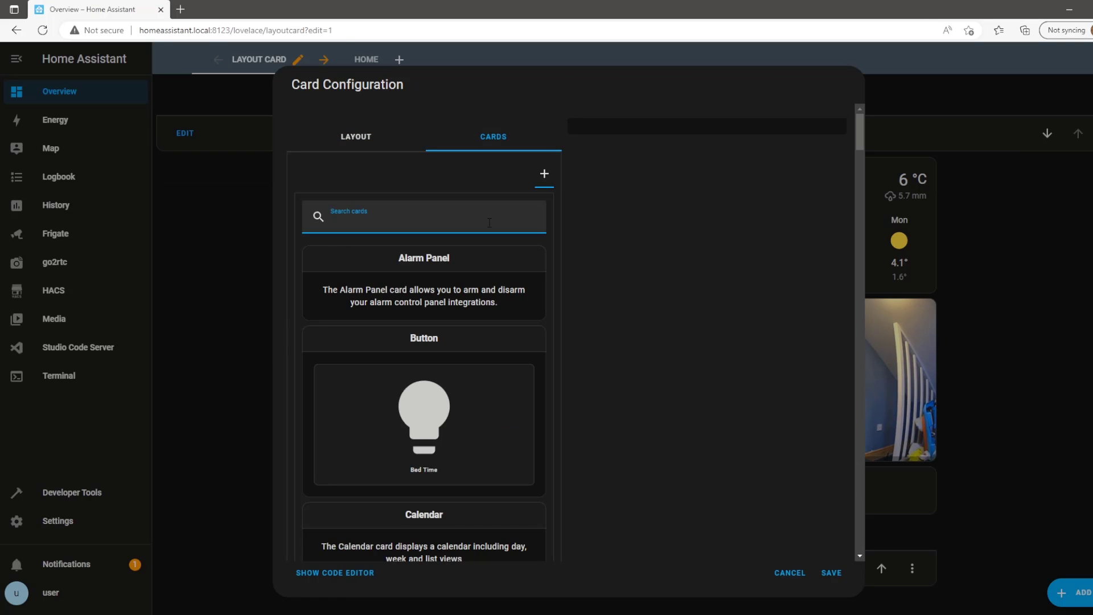
{"action": "type", "text": "chip"}
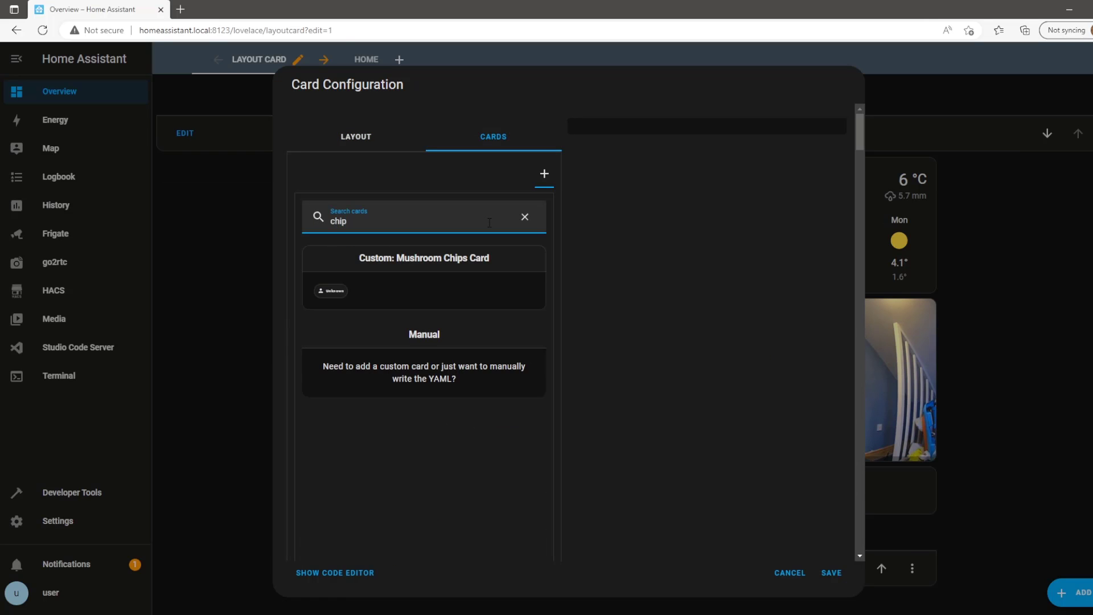
{"action": "left_click", "coordinate": [454, 289]}
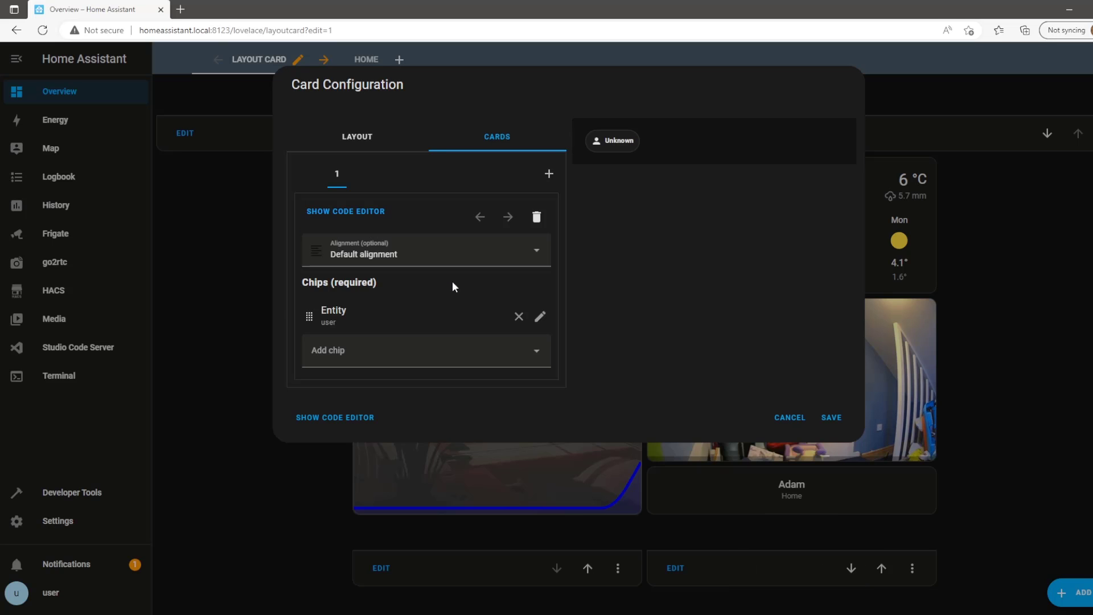
{"action": "left_click", "coordinate": [398, 269]}
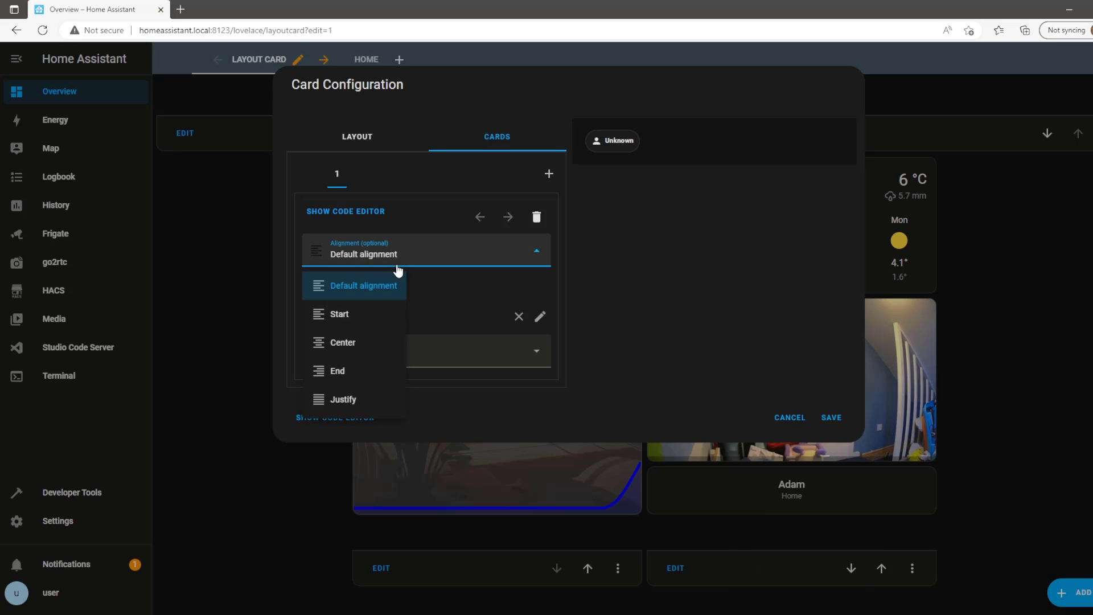
{"action": "left_click", "coordinate": [362, 342]}
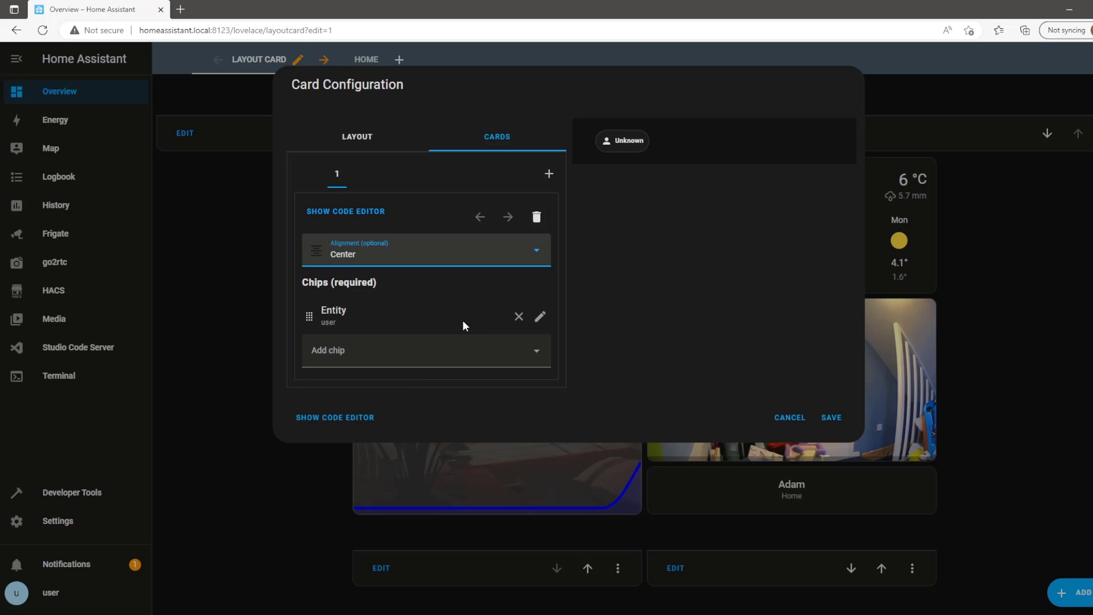
- Replace the default entity chip with a Menu chip and a Weather chip
{"action": "left_click", "coordinate": [517, 317]}
{"action": "left_click", "coordinate": [416, 322]}
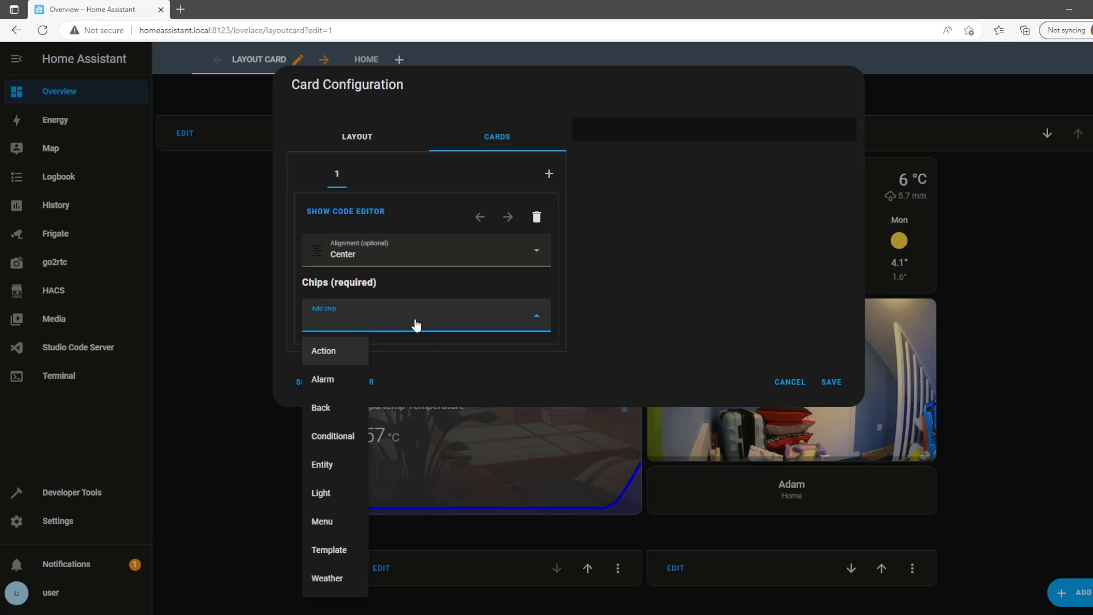
{"action": "left_click", "coordinate": [347, 520]}
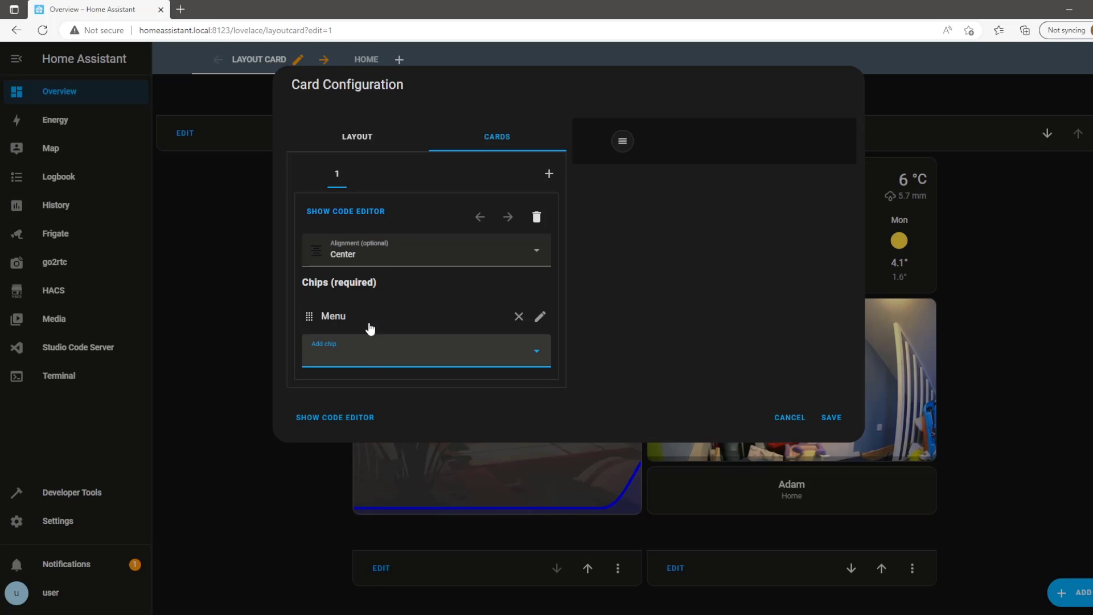
{"action": "left_click", "coordinate": [465, 356]}
{"action": "left_click", "coordinate": [328, 316]}
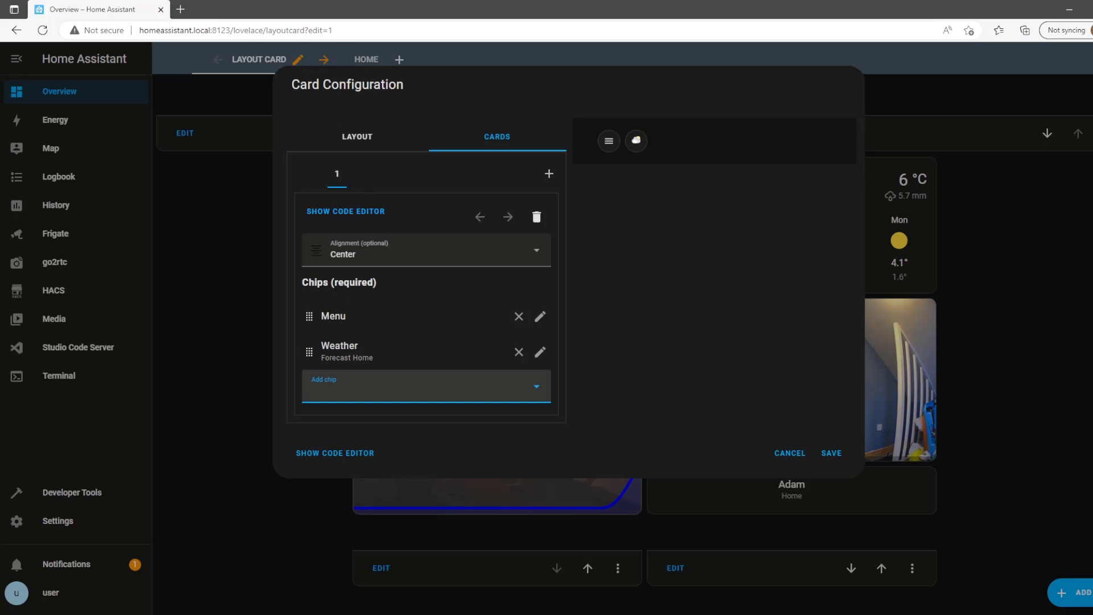
- Add an Entity chip and set its entity to Washing Machine
{"action": "left_click", "coordinate": [497, 394]}
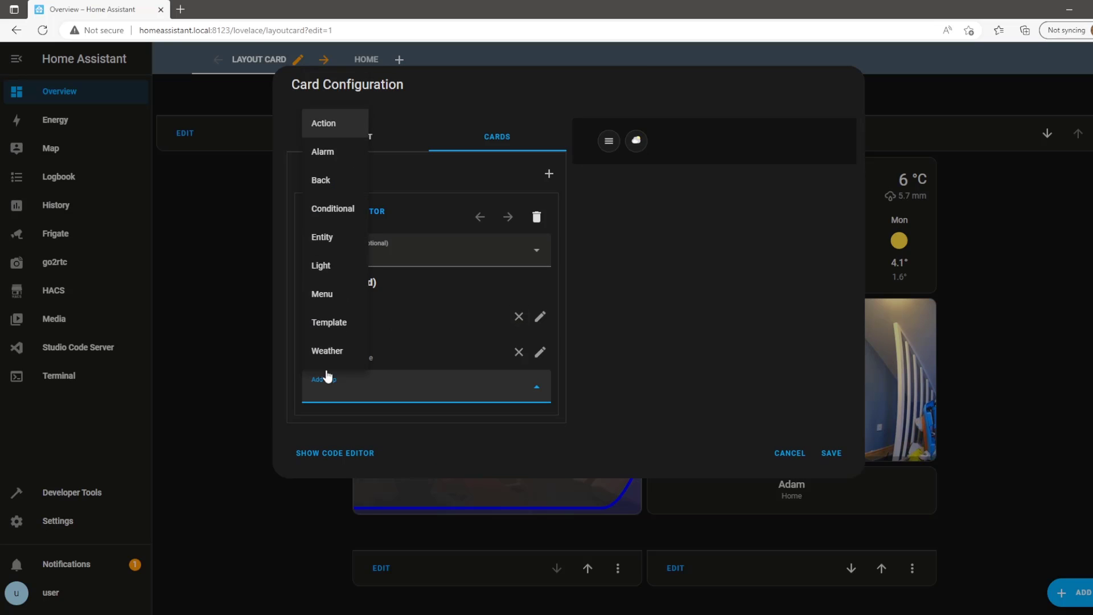
{"action": "left_click", "coordinate": [322, 237]}
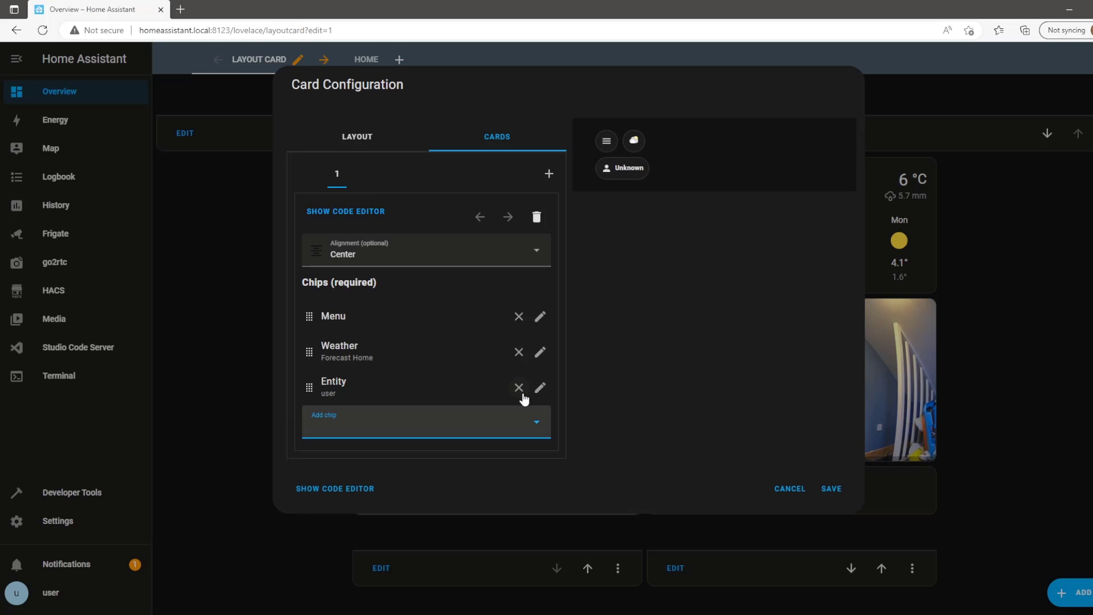
{"action": "left_click", "coordinate": [541, 389]}
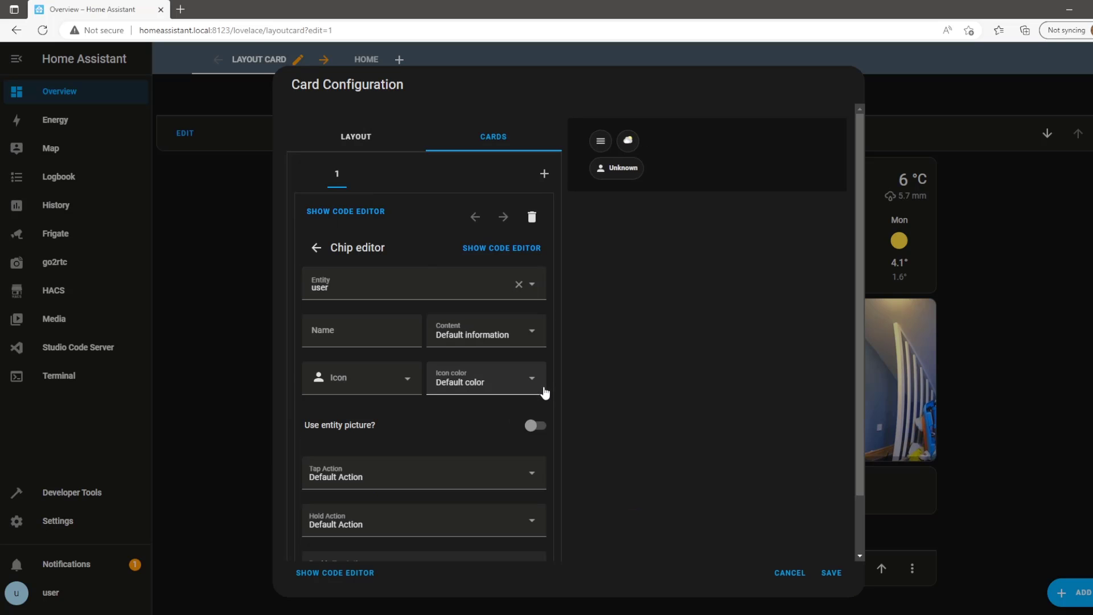
{"action": "left_click", "coordinate": [364, 288]}
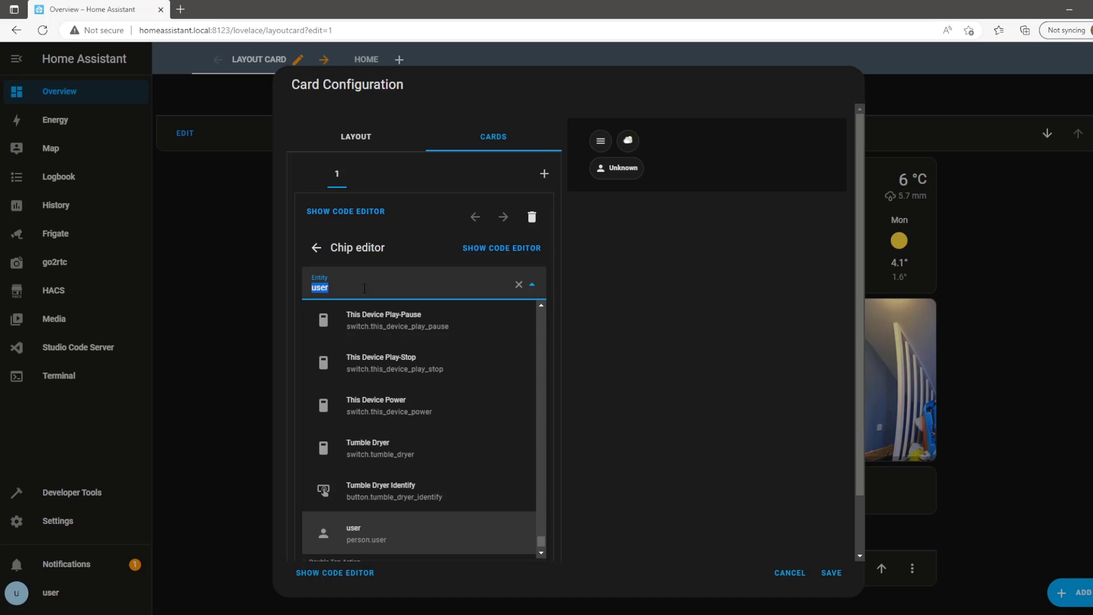
{"action": "type", "text": "wash"}
{"action": "left_click", "coordinate": [374, 323]}
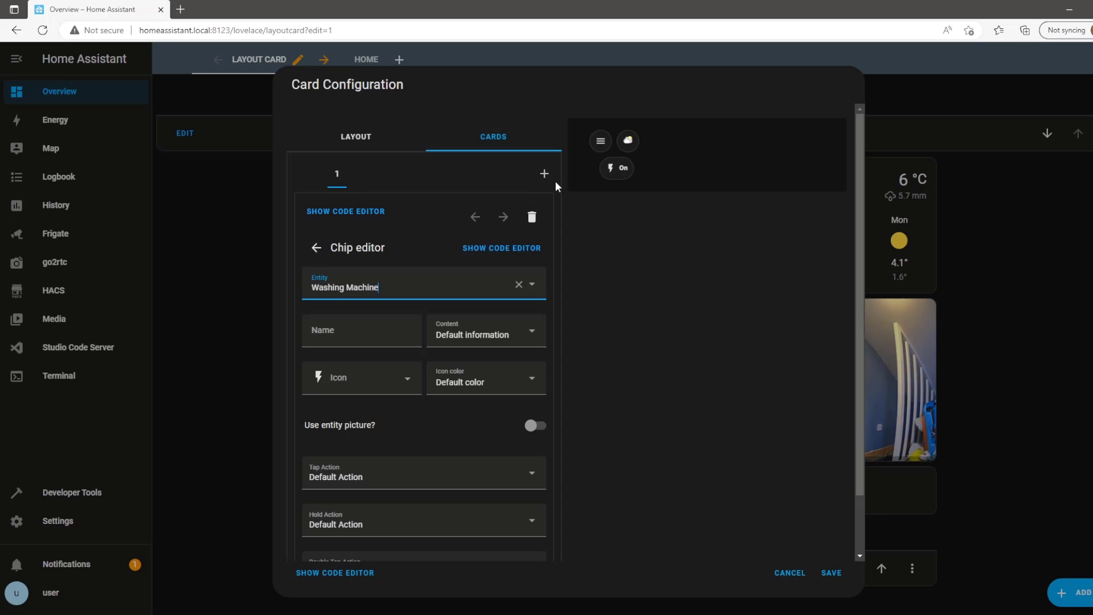
- Place the chips card in area card2 by appending "view_layout:" with an indented "grid-area: card2" to its YAML
{"action": "left_click", "coordinate": [380, 221]}
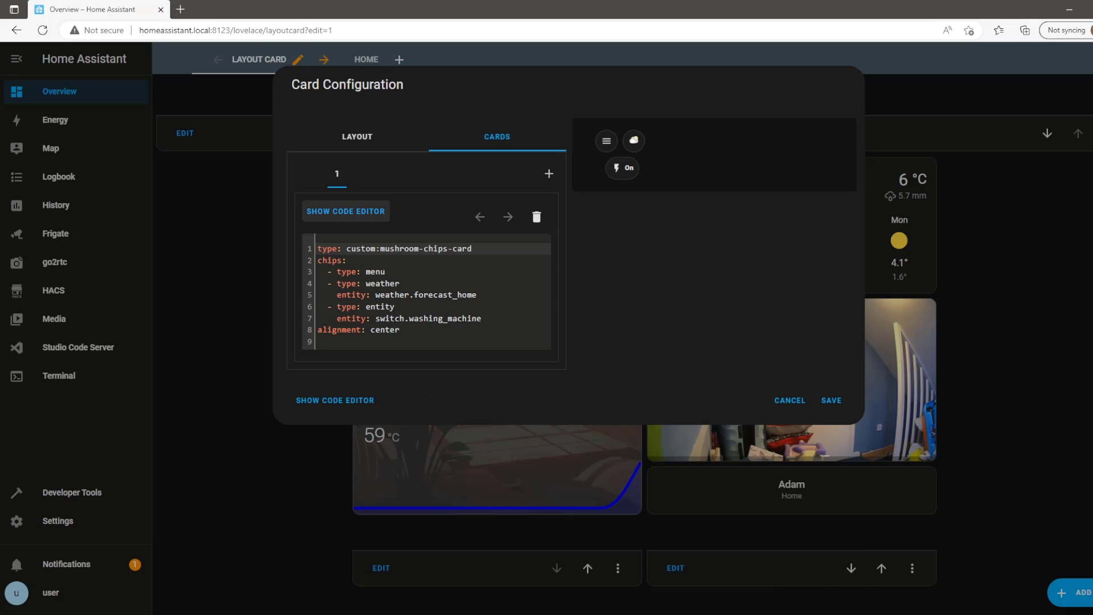
{"action": "left_click", "coordinate": [463, 338]}
{"action": "key", "text": "Return"}
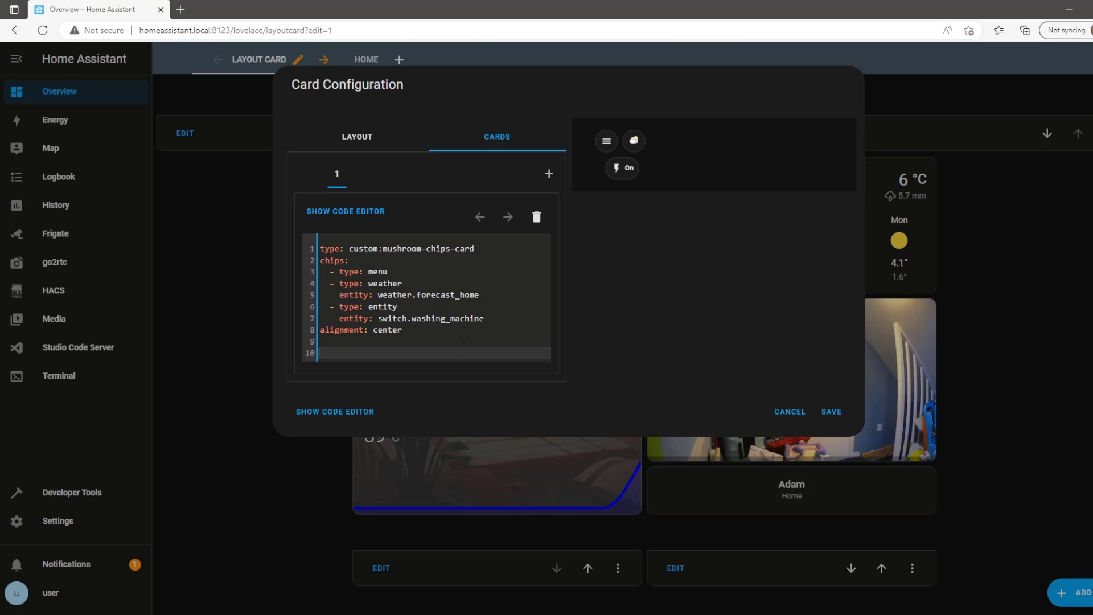
{"action": "type", "text": "view"}
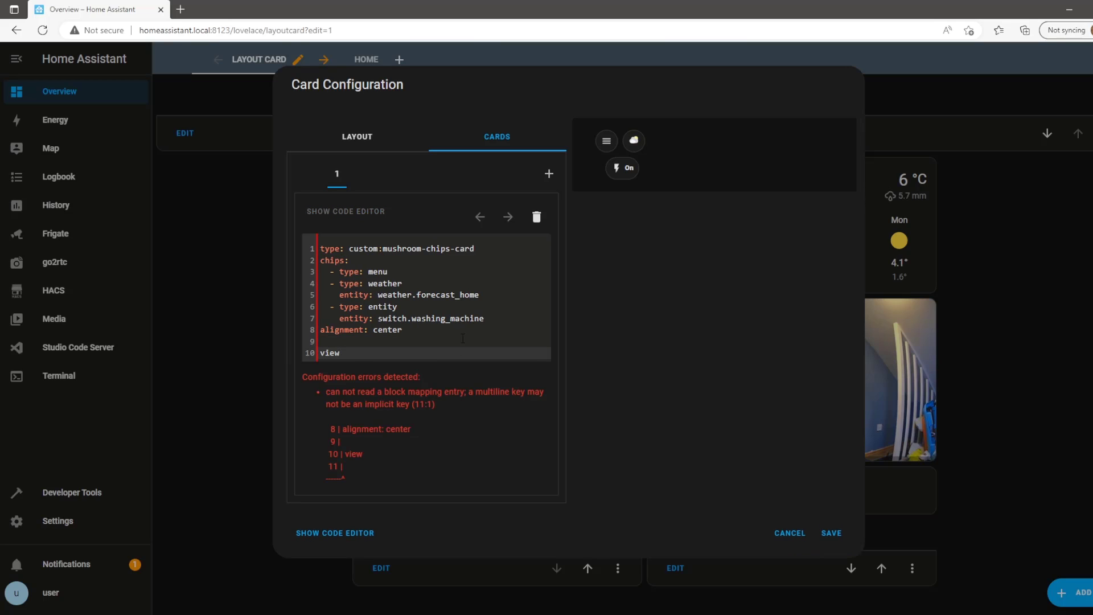
{"action": "type", "text": "_layout:"}
{"action": "key", "text": "Return"}
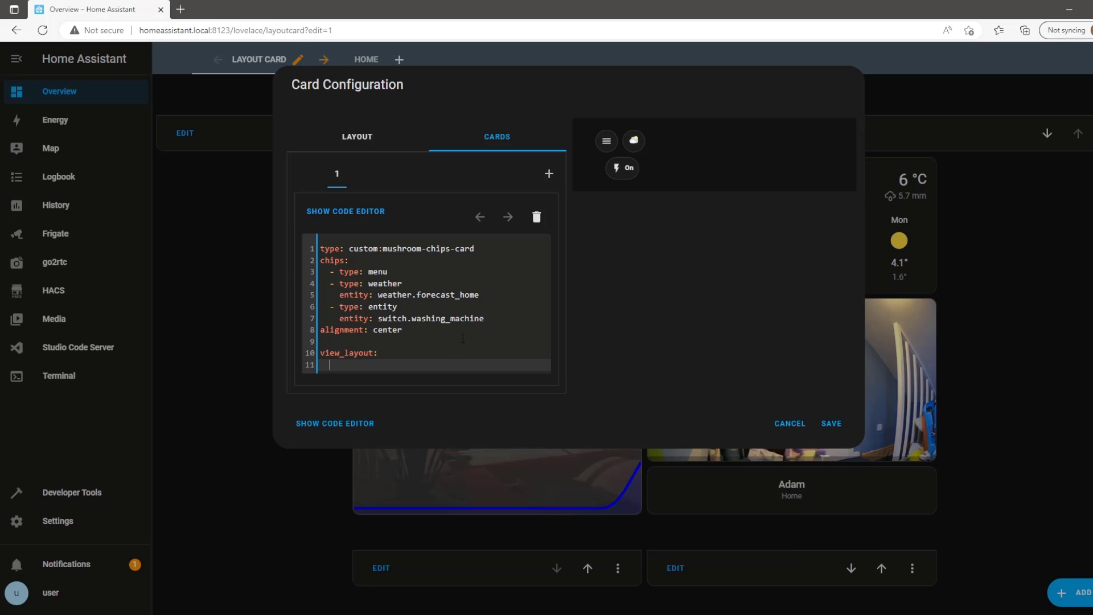
{"action": "type", "text": "grid-area: card2"}
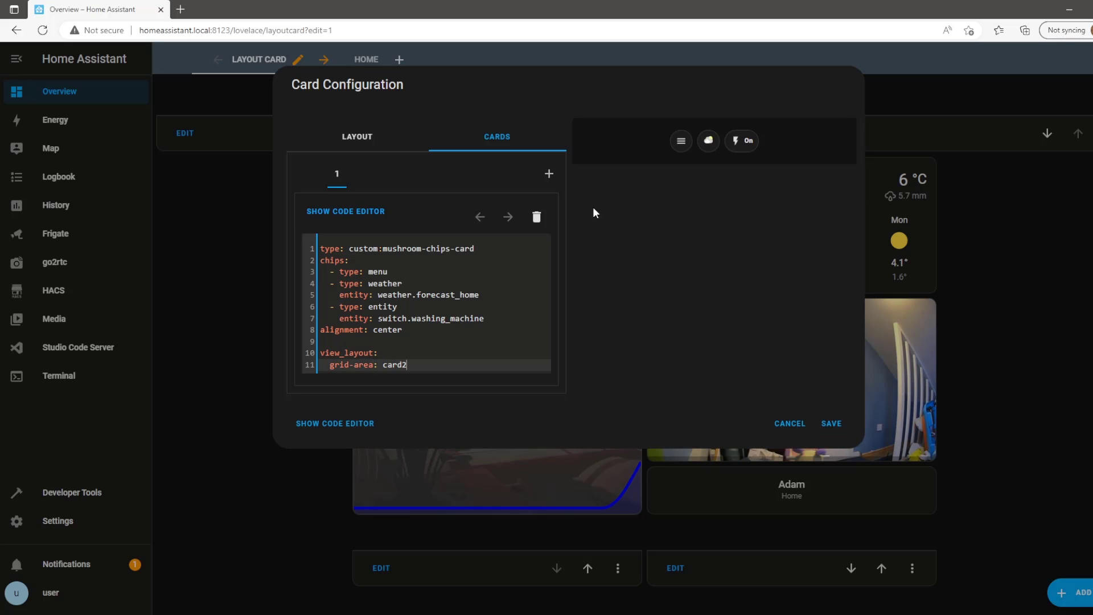
- Return the chips card to its visual editor and add an Entity chip with its entity set to Tumble Dryer
{"action": "left_click", "coordinate": [370, 213]}
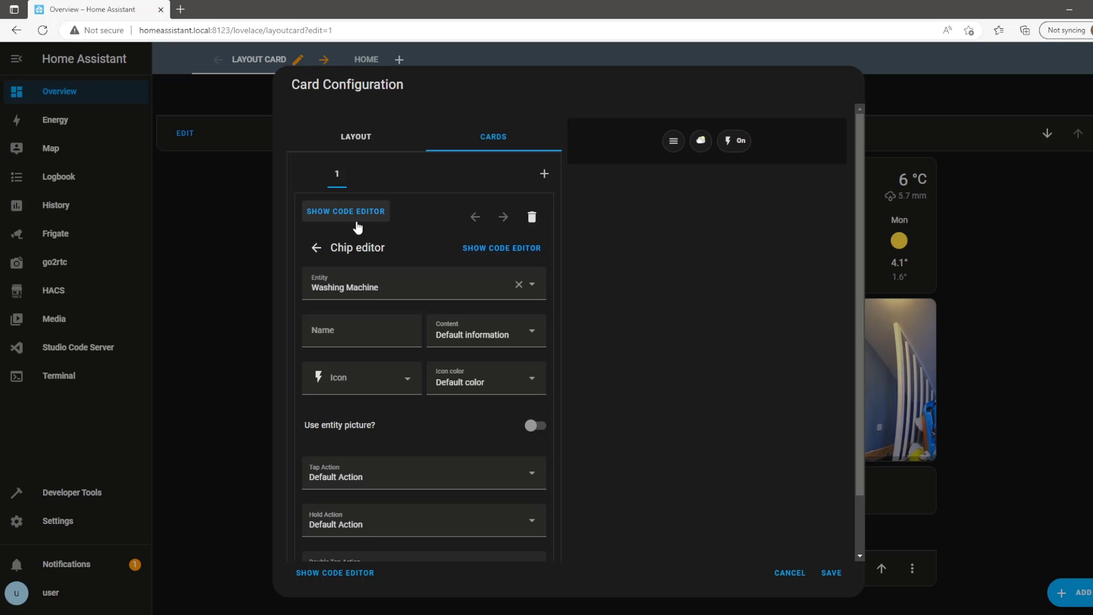
{"action": "left_click", "coordinate": [317, 249]}
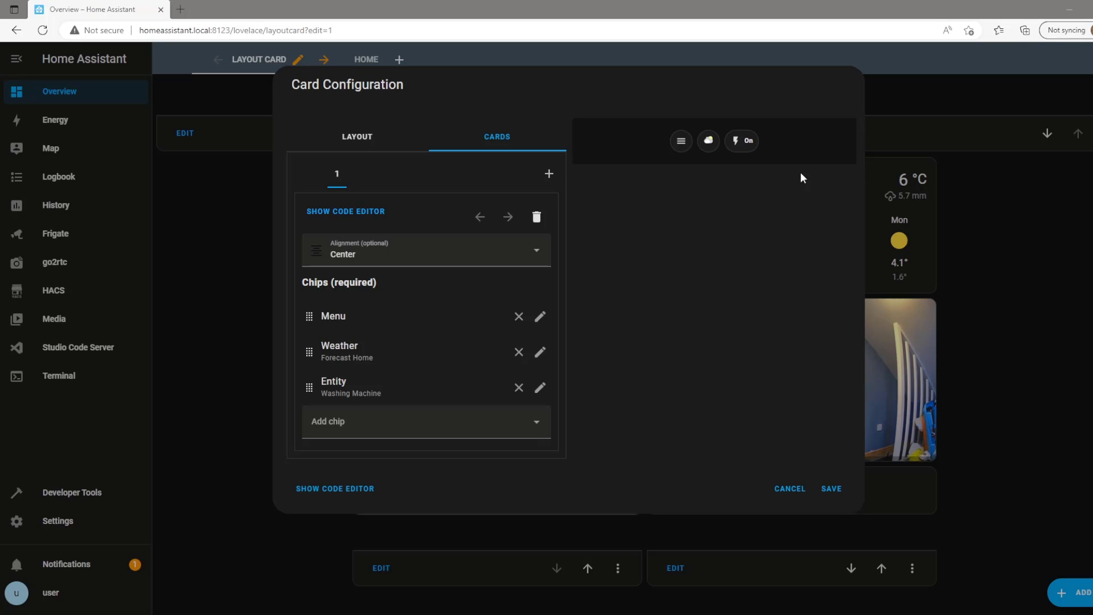
{"action": "left_click", "coordinate": [369, 420]}
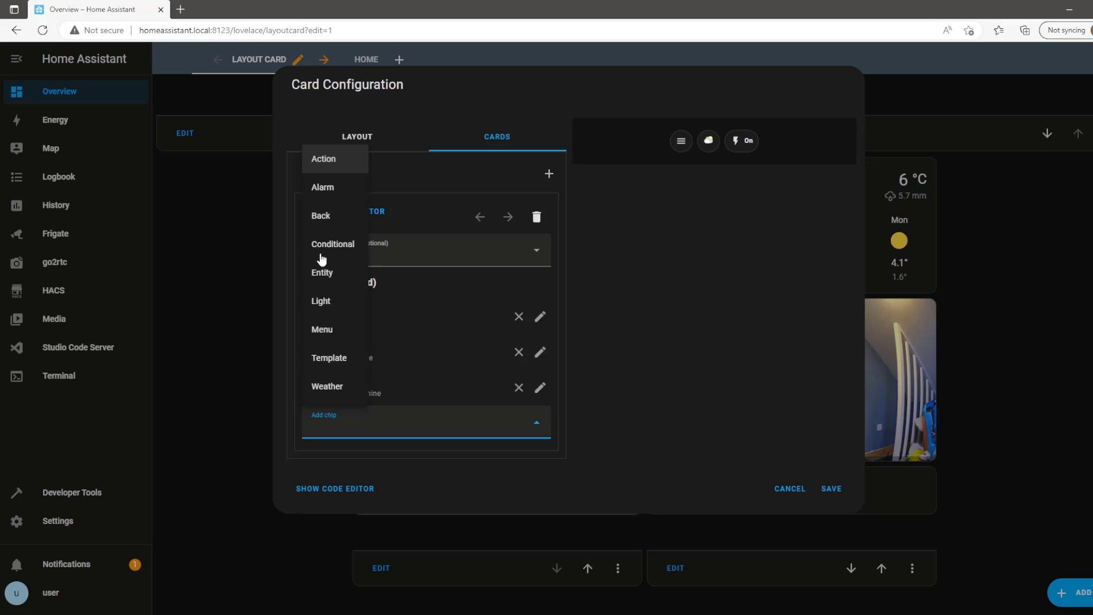
{"action": "left_click", "coordinate": [322, 274]}
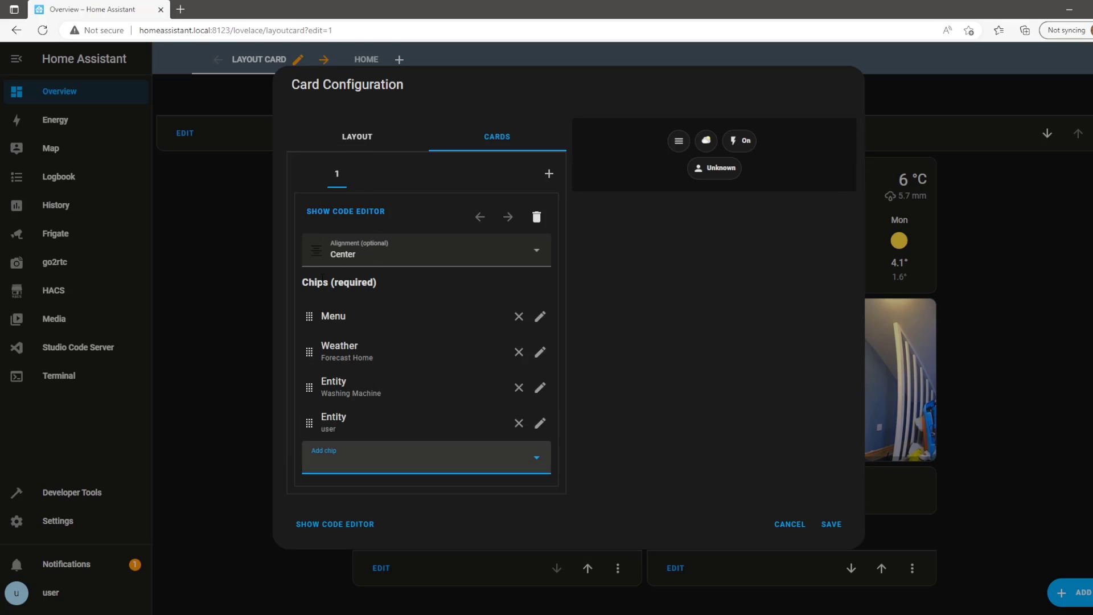
{"action": "left_click", "coordinate": [540, 423]}
{"action": "left_click_drag", "start_coordinate": [336, 287], "coordinate": [285, 292]}
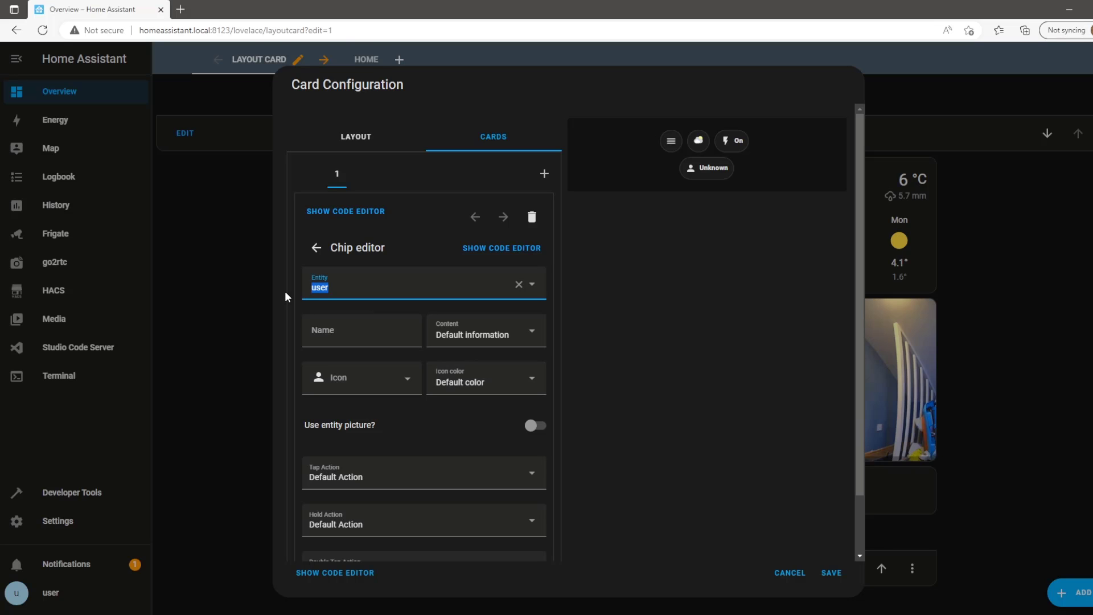
{"action": "type", "text": "tumble"}
{"action": "left_click", "coordinate": [384, 326]}
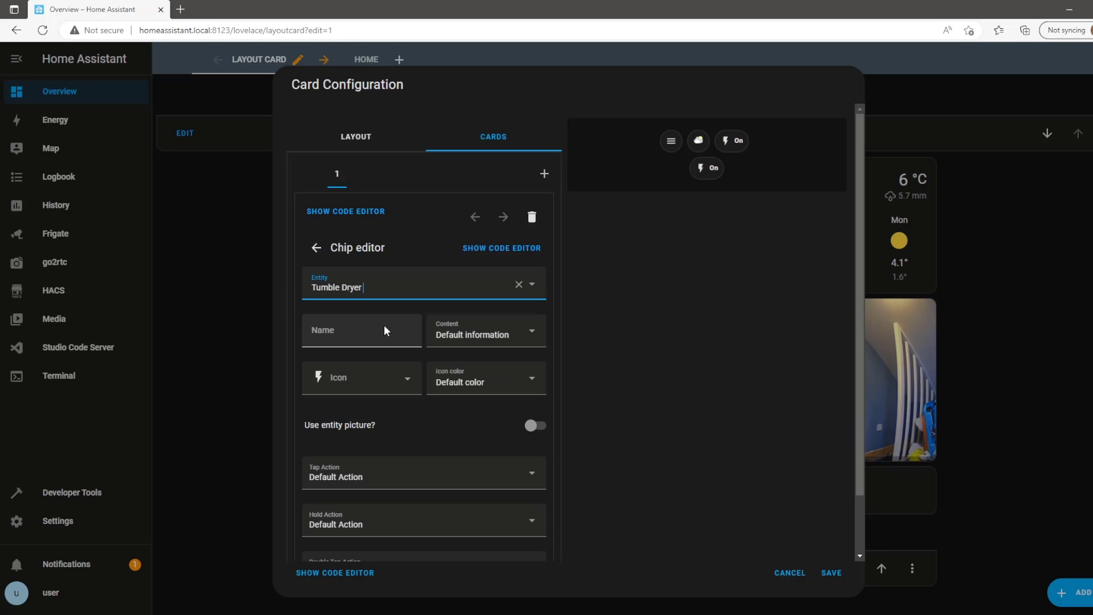
{"action": "left_click", "coordinate": [317, 248]}
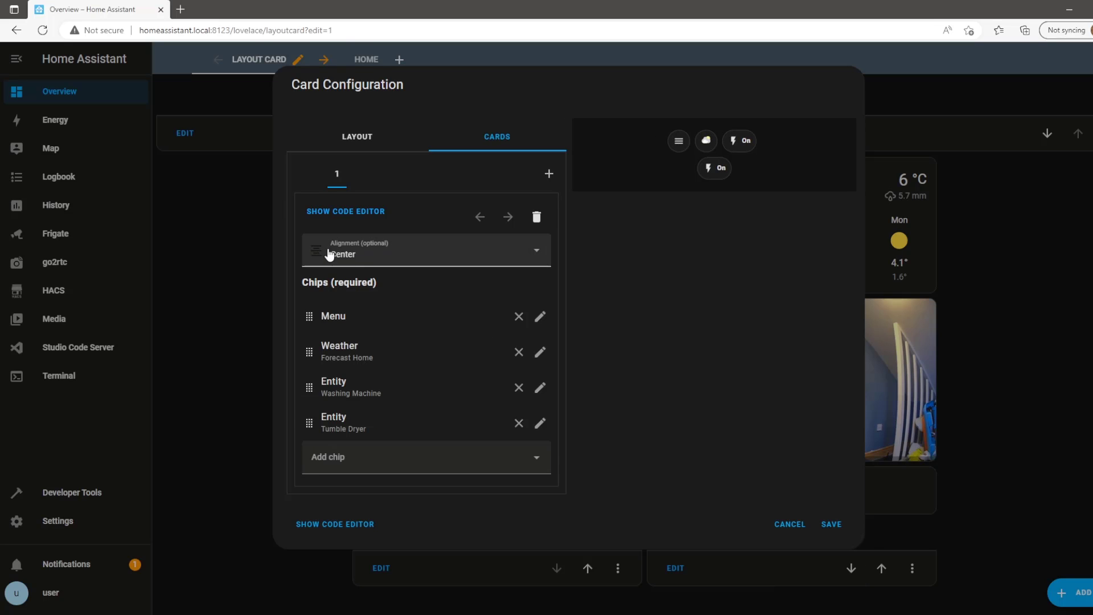
- Add another Entity chip to the chips card and set its entity to Outside Light
{"action": "left_click", "coordinate": [377, 460]}
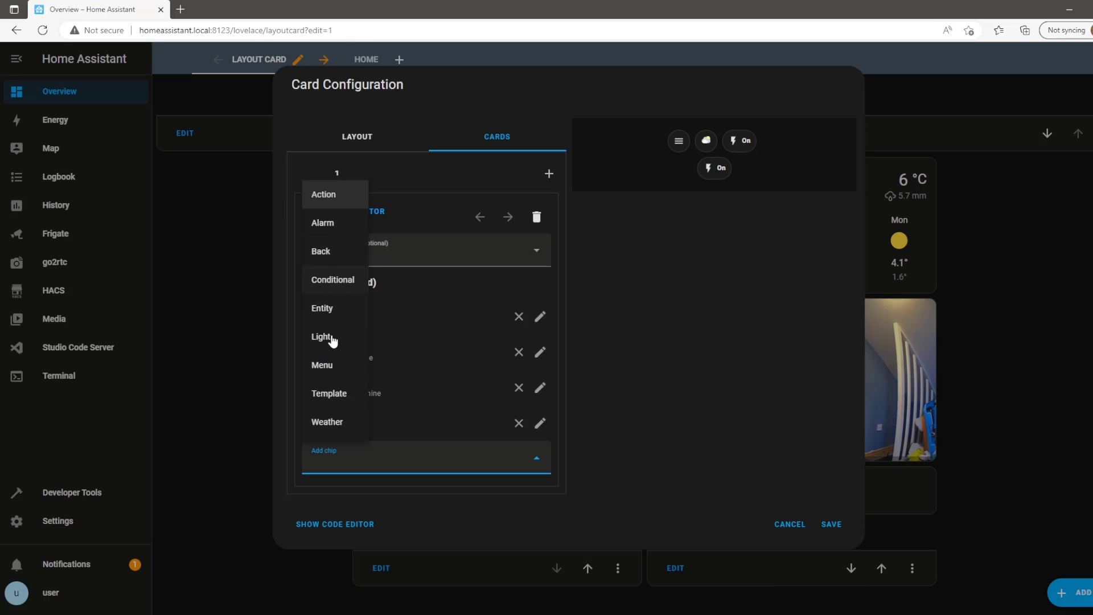
{"action": "left_click", "coordinate": [335, 318]}
{"action": "left_click", "coordinate": [542, 460]}
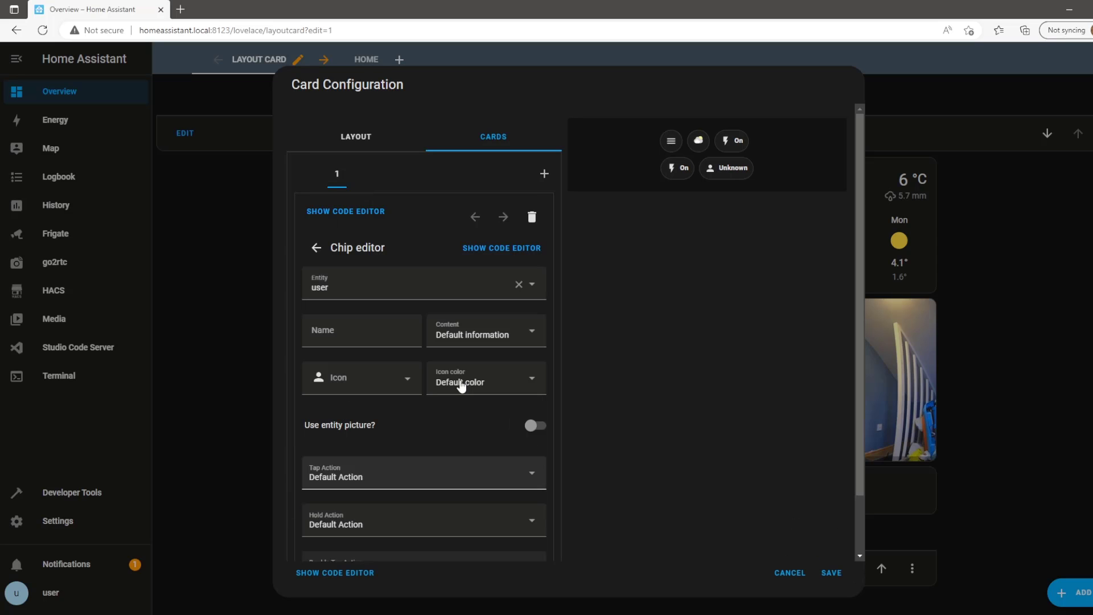
{"action": "double_click", "coordinate": [368, 292]}
{"action": "type", "text": "outside"}
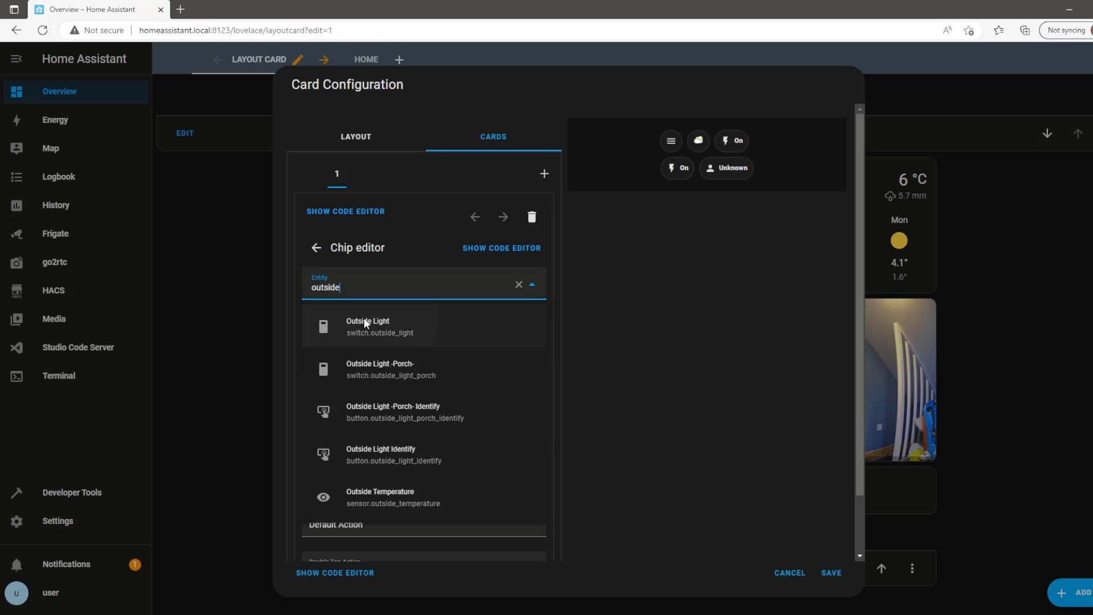
{"action": "left_click", "coordinate": [364, 319]}
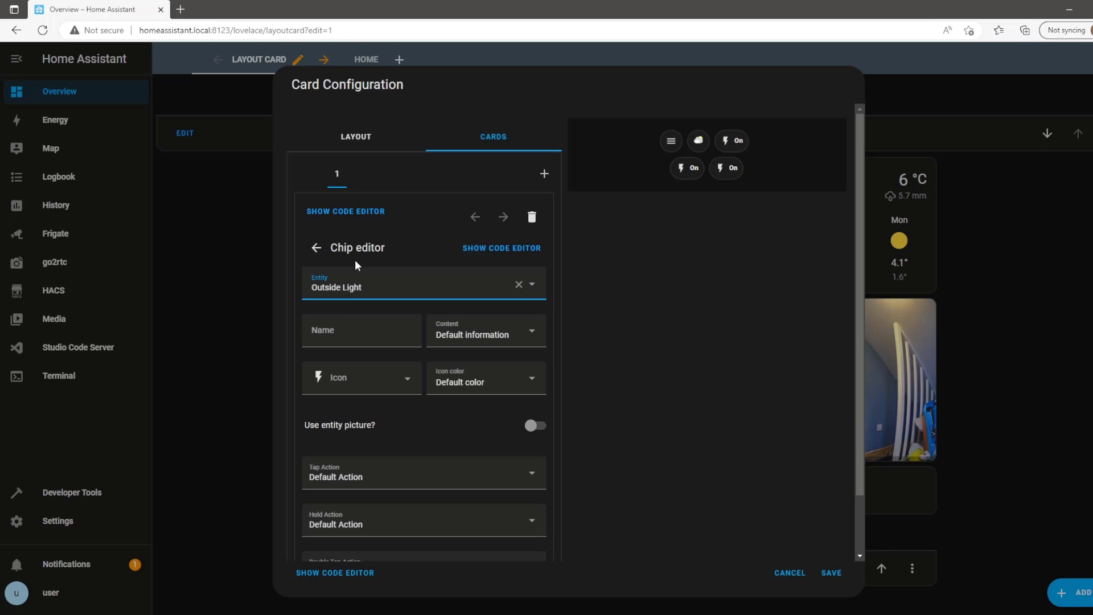
{"action": "left_click", "coordinate": [317, 248]}
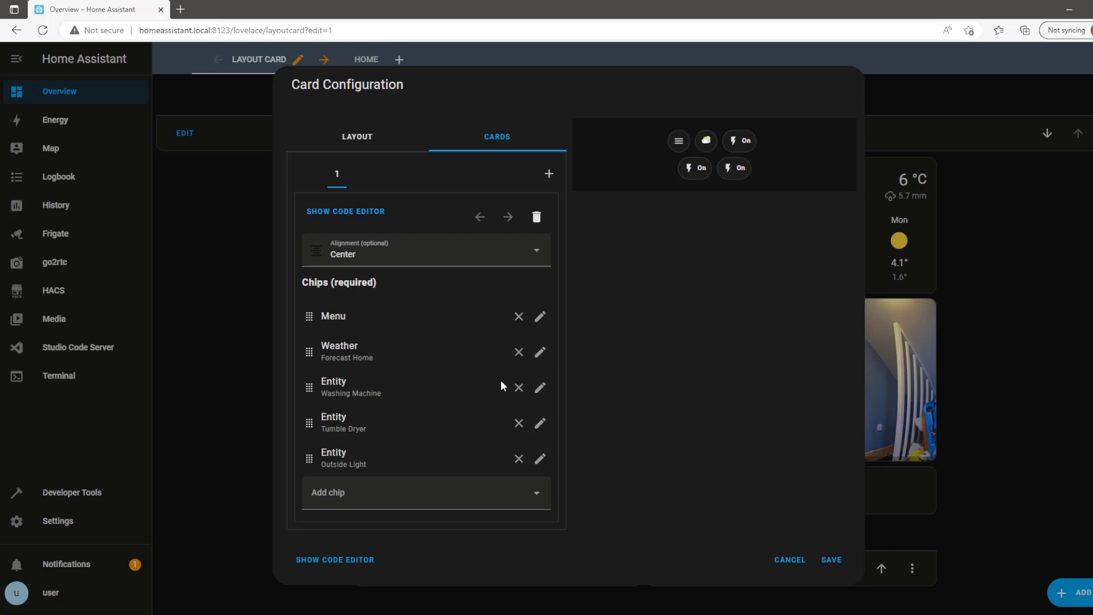
- Give the Washing Machine chip the mdi:washing-machine icon and set its icon color to Pink
{"action": "left_click", "coordinate": [540, 387]}
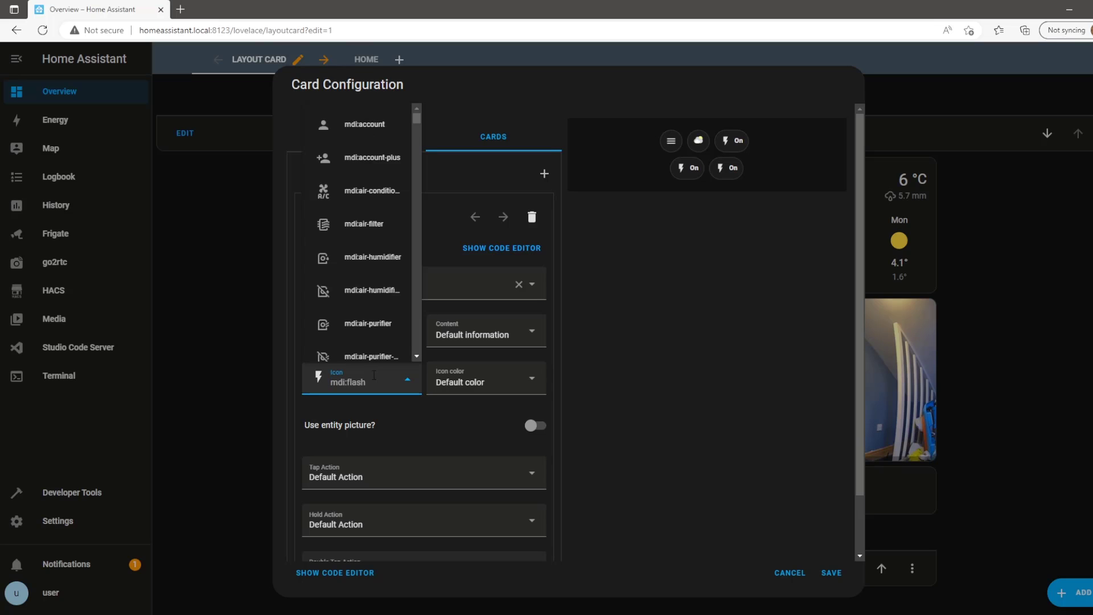
{"action": "type", "text": "wash"}
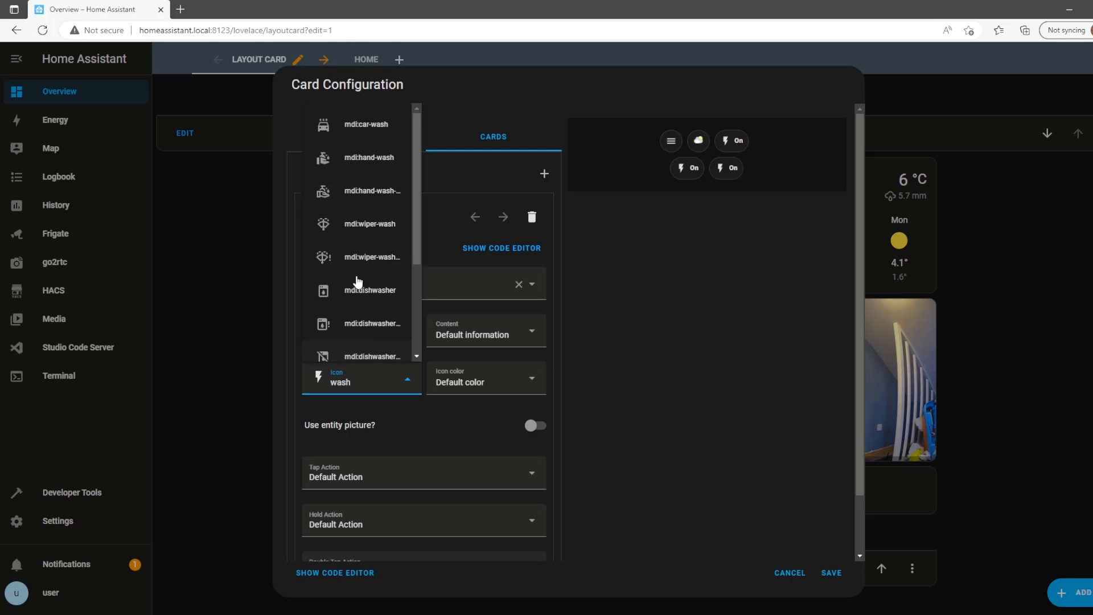
{"action": "type", "text": "ing"}
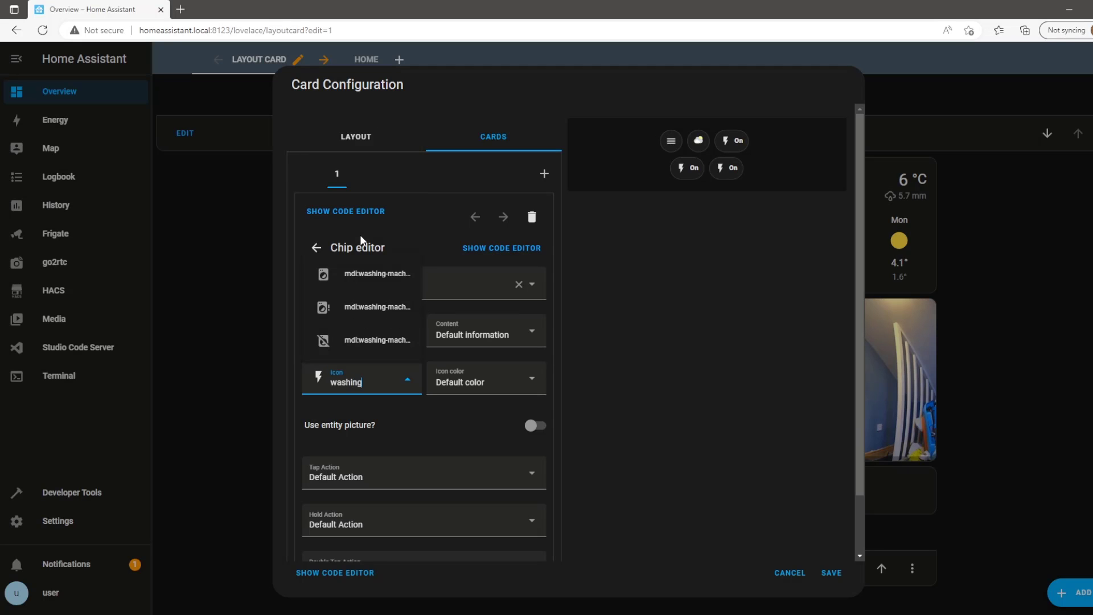
{"action": "left_click", "coordinate": [400, 272]}
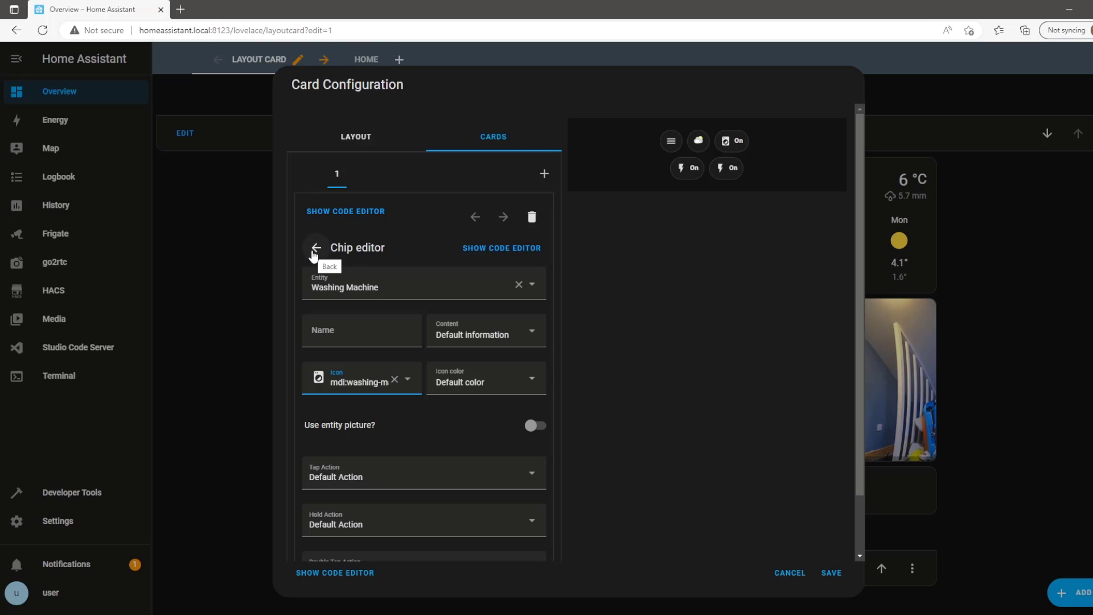
{"action": "left_click", "coordinate": [494, 382]}
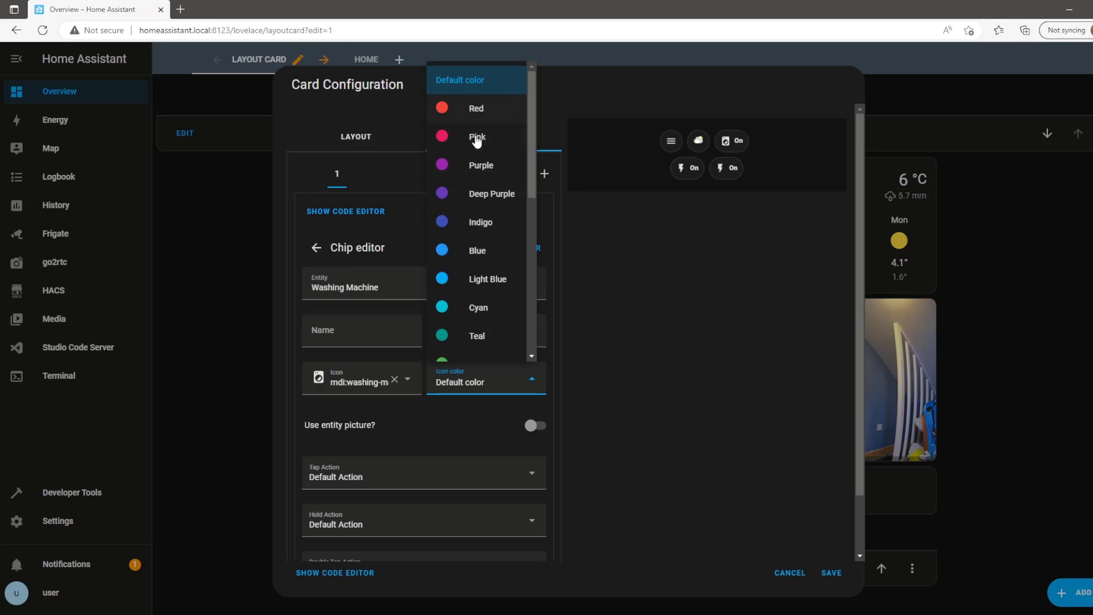
{"action": "left_click", "coordinate": [476, 138]}
{"action": "left_click", "coordinate": [316, 249]}
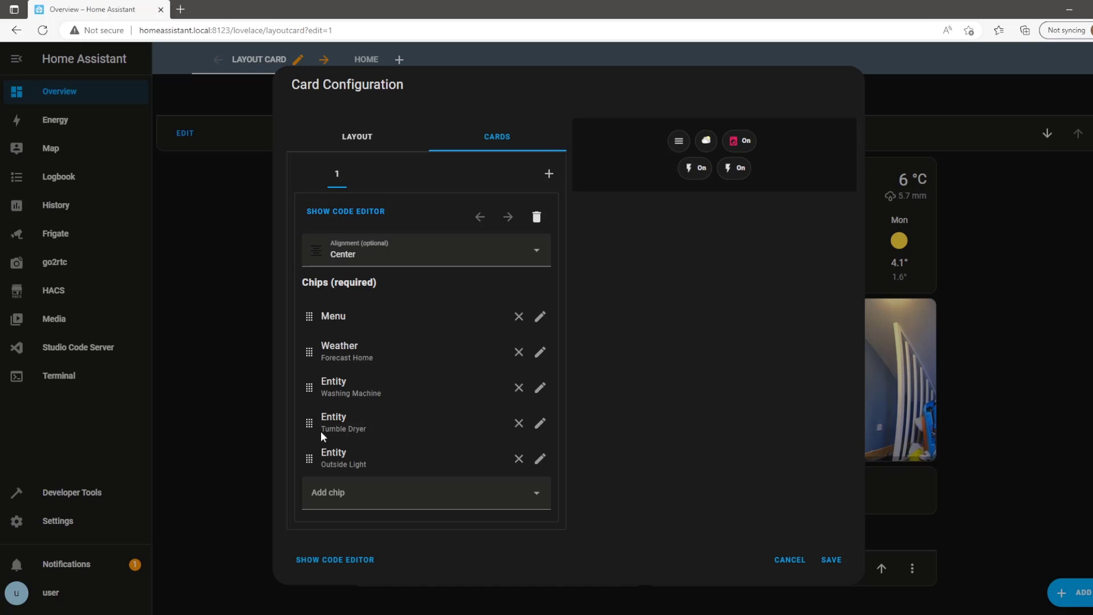
- Give the Tumble Dryer chip the mdi:tumble-dryer icon and set its icon color to Purple
{"action": "left_click", "coordinate": [541, 423]}
{"action": "left_click", "coordinate": [355, 378]}
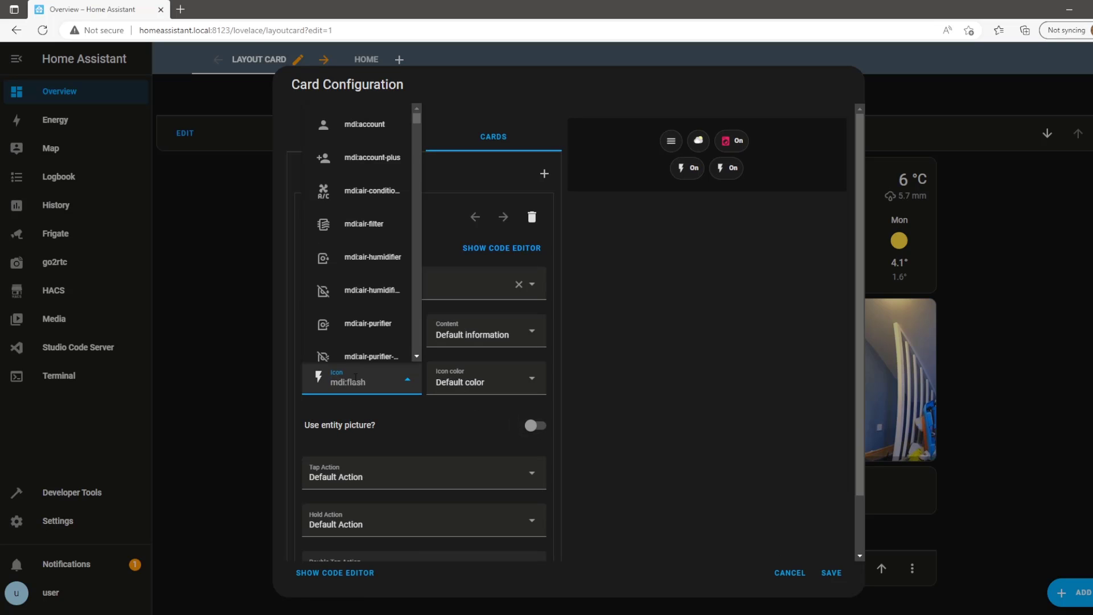
{"action": "type", "text": "tumb"}
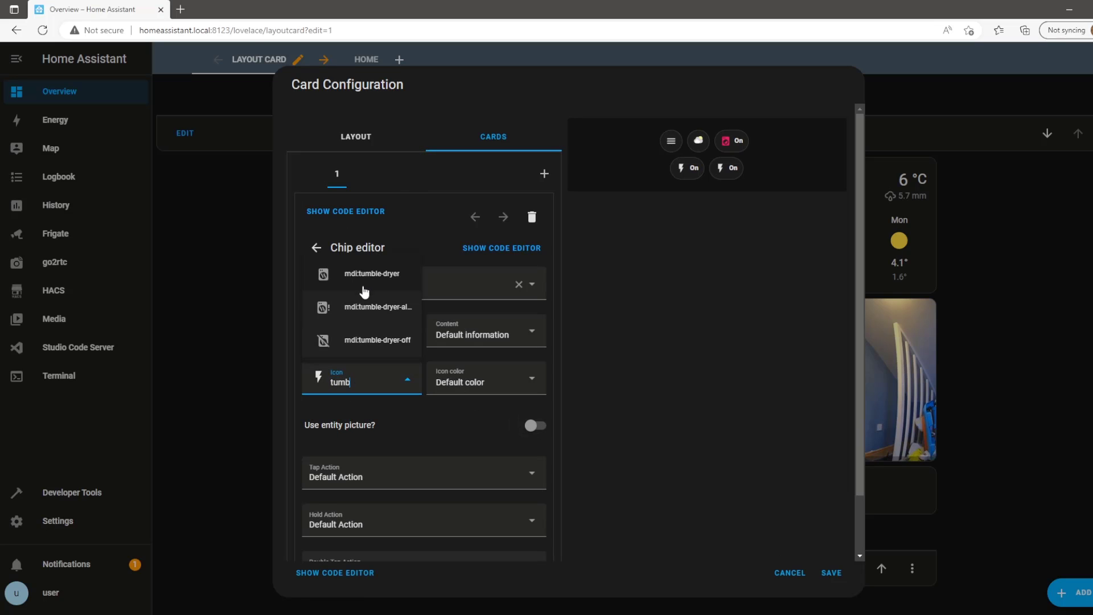
{"action": "left_click", "coordinate": [402, 309]}
{"action": "left_click", "coordinate": [461, 382]}
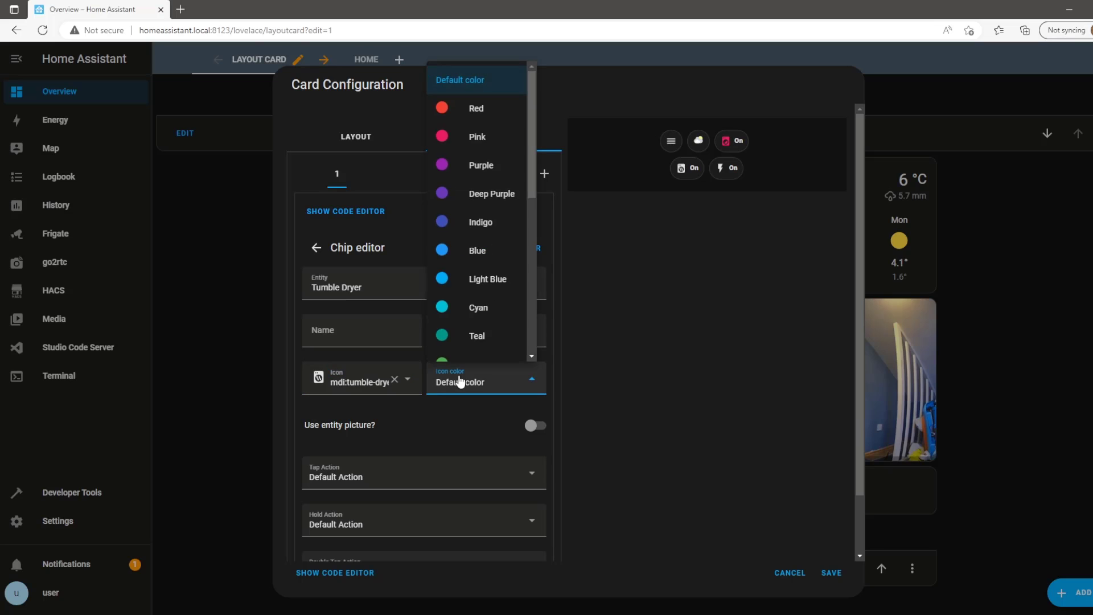
{"action": "left_click", "coordinate": [482, 165]}
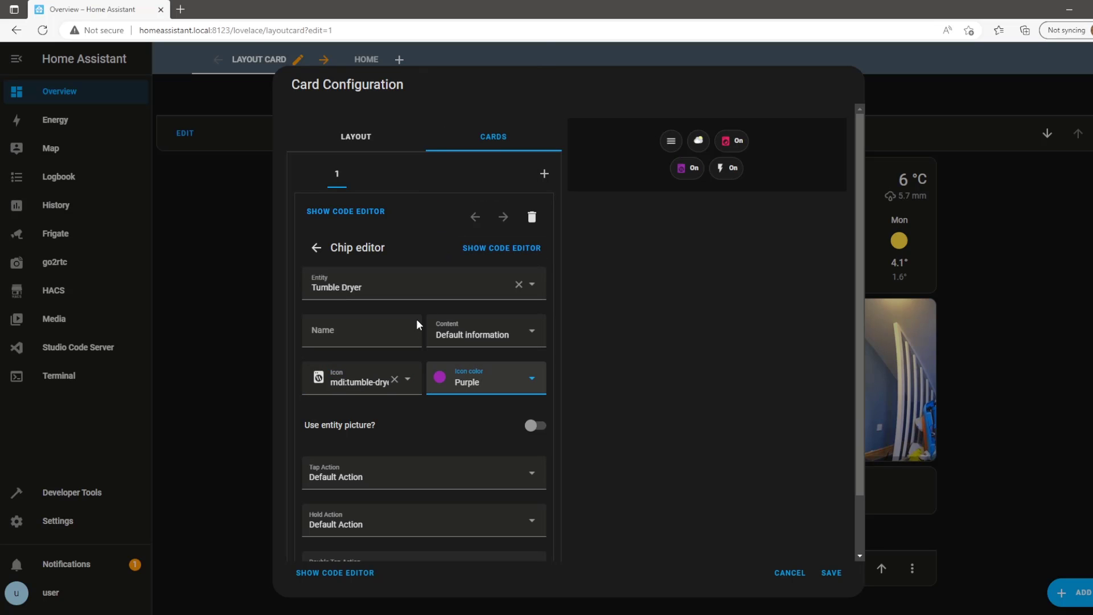
{"action": "left_click", "coordinate": [318, 249]}
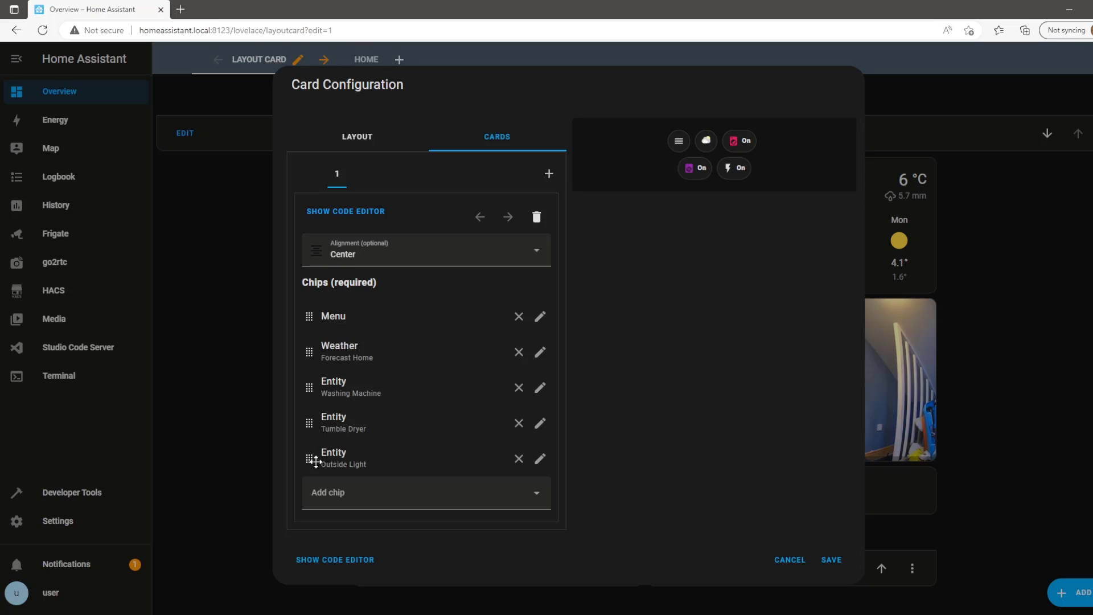
- Set the Outside Light chip's content to Name and enter "Outside Light" as its name
{"action": "left_click", "coordinate": [540, 458]}
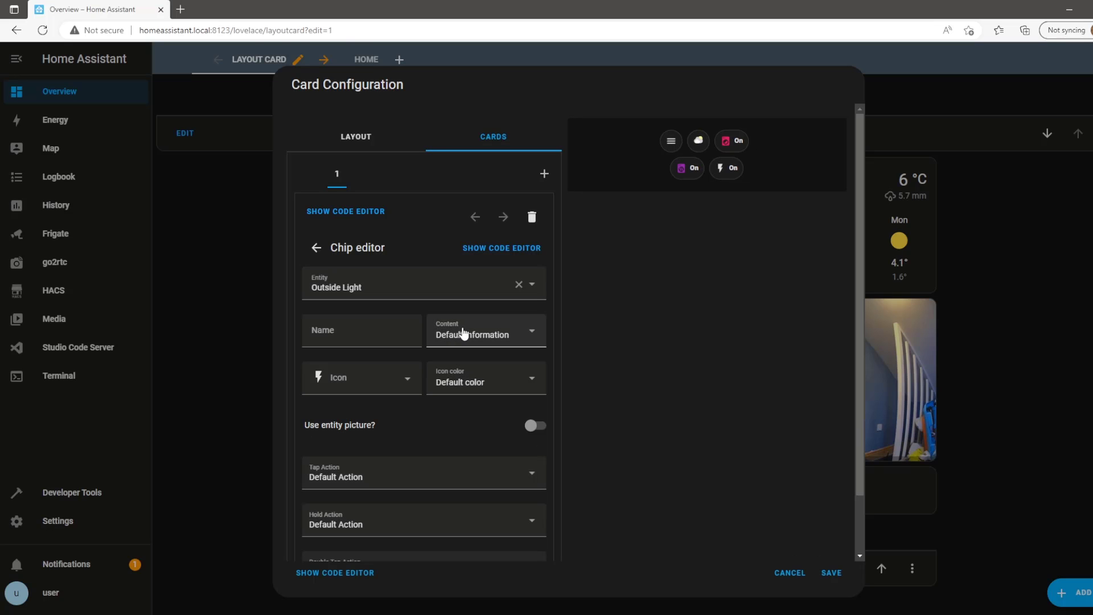
{"action": "left_click", "coordinate": [487, 338]}
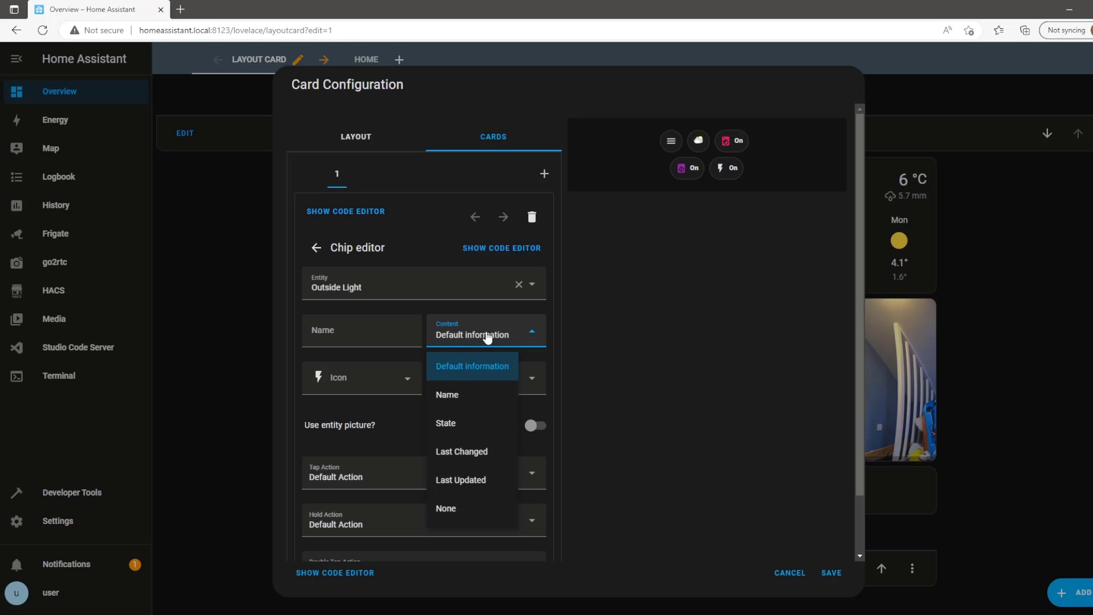
{"action": "left_click", "coordinate": [455, 394]}
{"action": "left_click", "coordinate": [358, 330]}
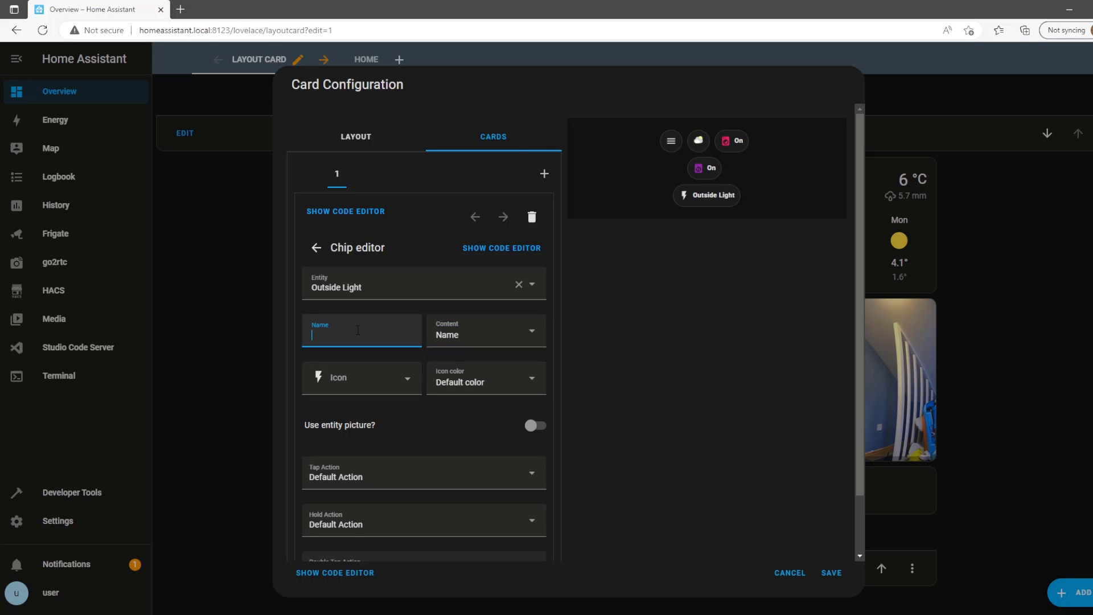
{"action": "type", "text": "Outside"}
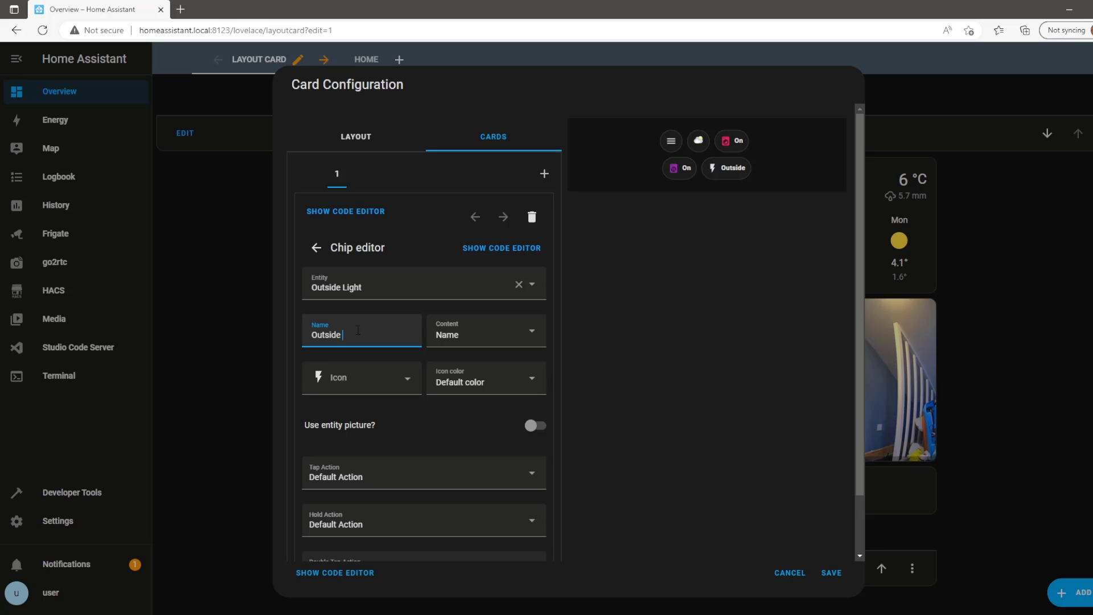
{"action": "type", "text": " Light"}
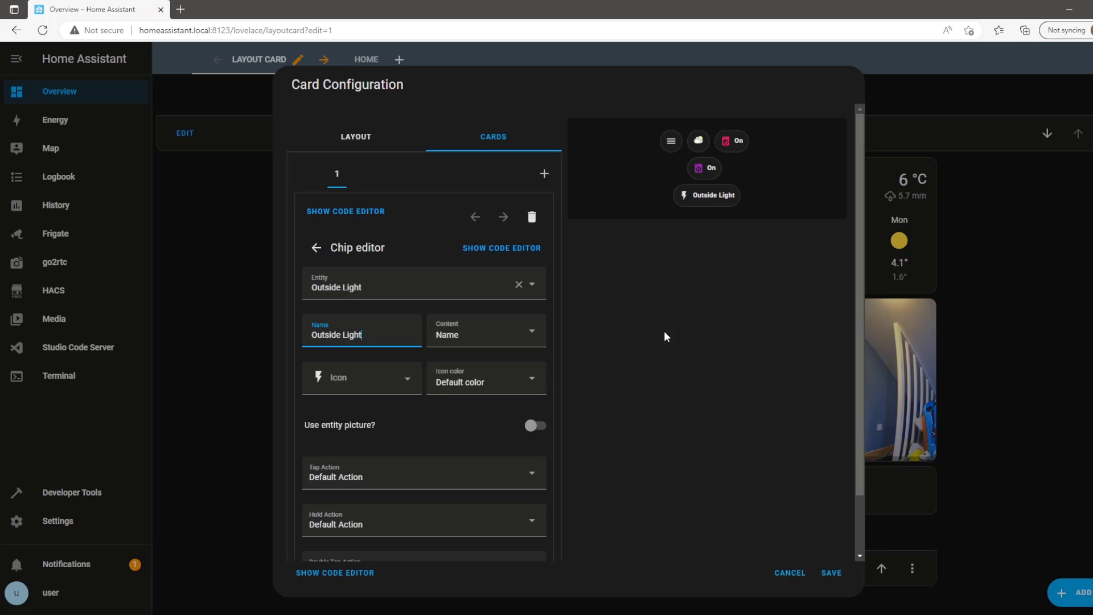
{"action": "key", "text": "alt+Tab"}
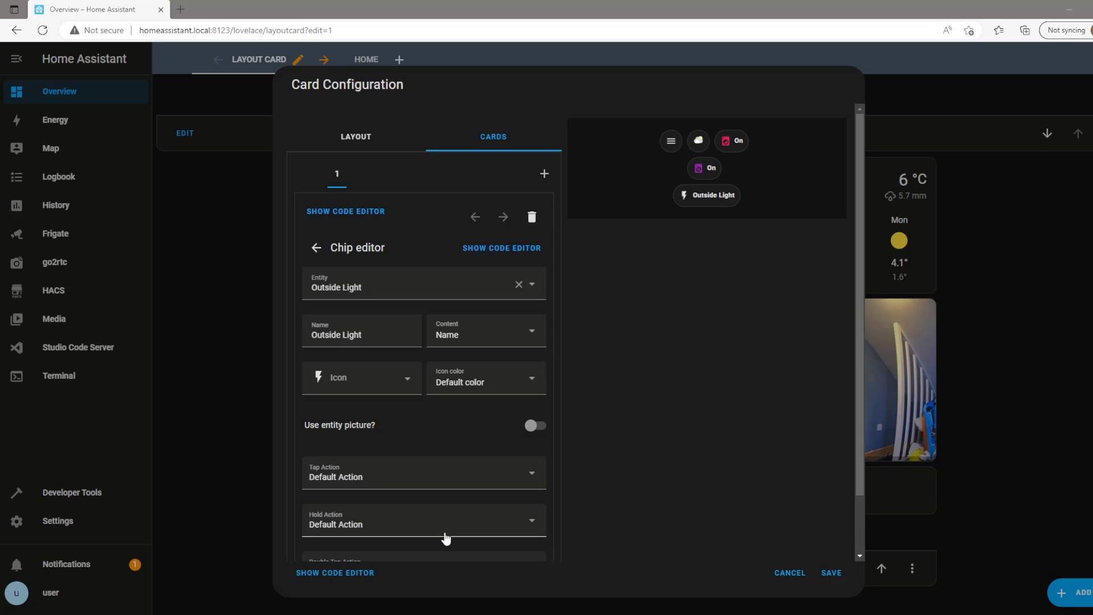
- Append "view_layout:" with an indented "grid-area: f1" to the whole layout card's YAML, then save the card and finish editing the dashboard
{"action": "left_click", "coordinate": [369, 573]}
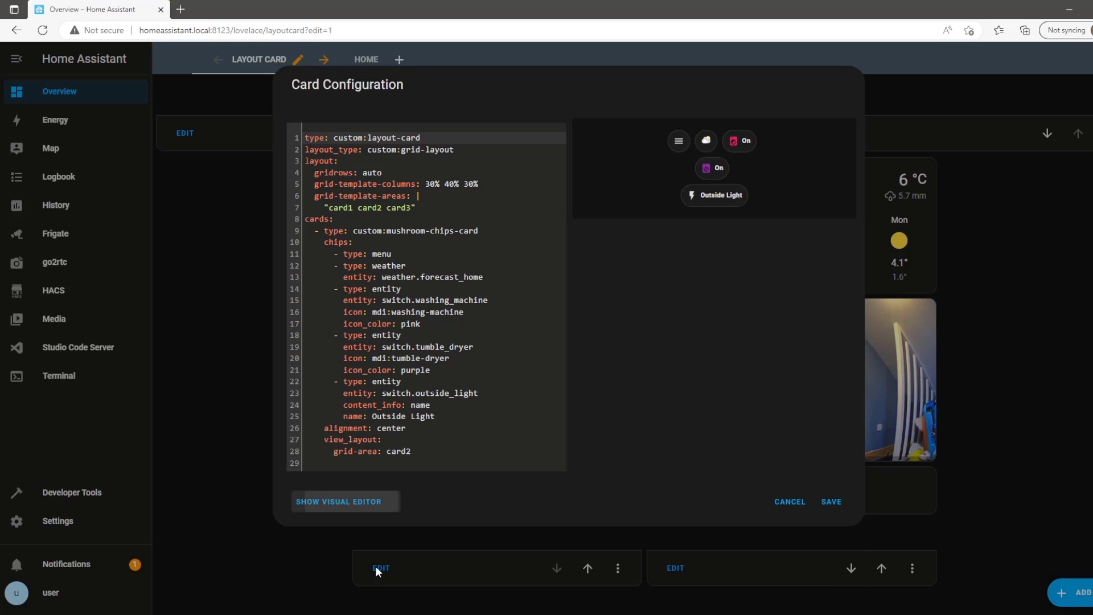
{"action": "left_click", "coordinate": [431, 463]}
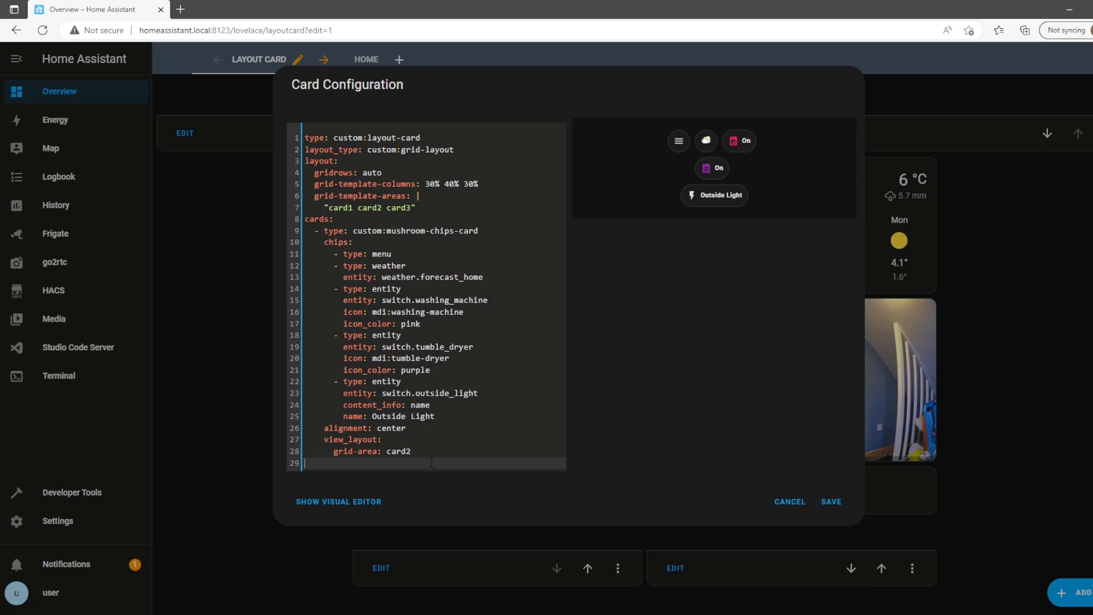
{"action": "type", "text": "view_"}
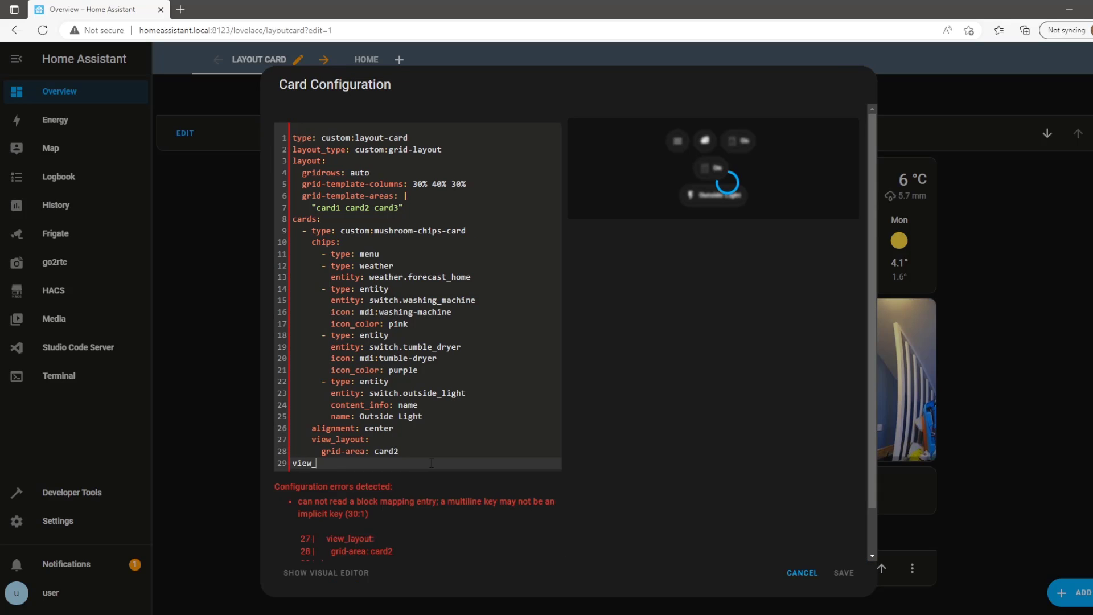
{"action": "type", "text": "layout:"}
{"action": "key", "text": "Return"}
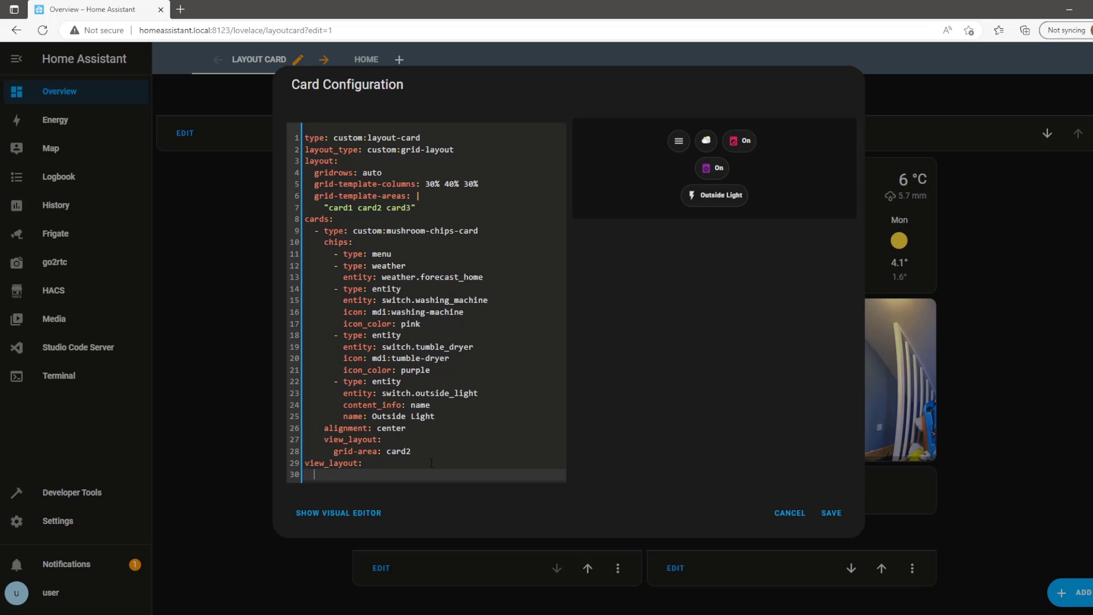
{"action": "type", "text": "grid-area: f2"}
{"action": "key", "text": "BackSpace"}
{"action": "type", "text": "1"}
{"action": "left_click", "coordinate": [831, 514]}
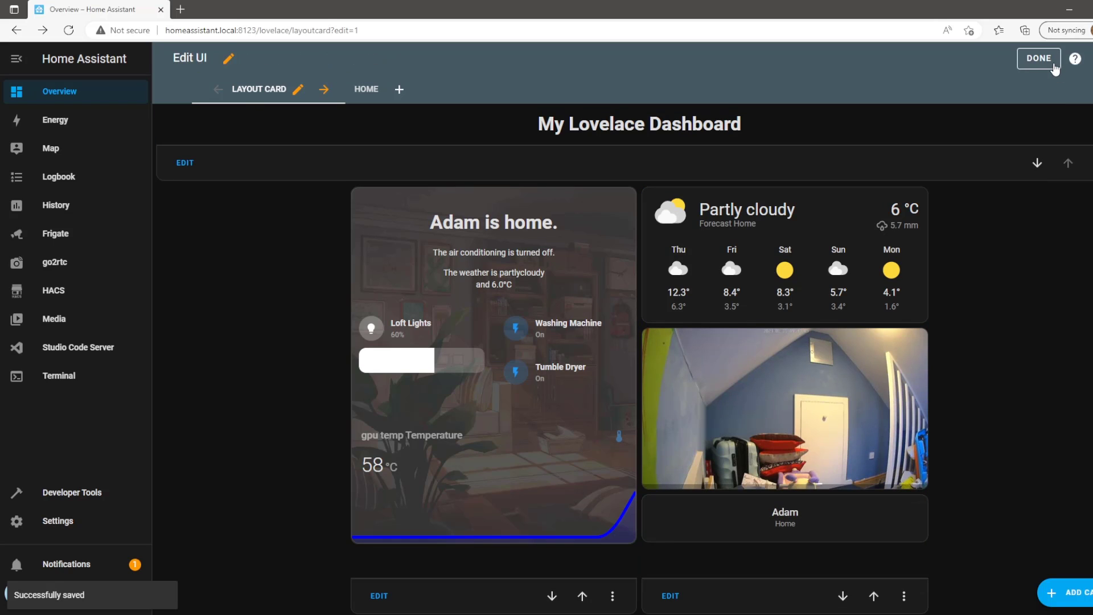
{"action": "left_click", "coordinate": [1053, 66]}
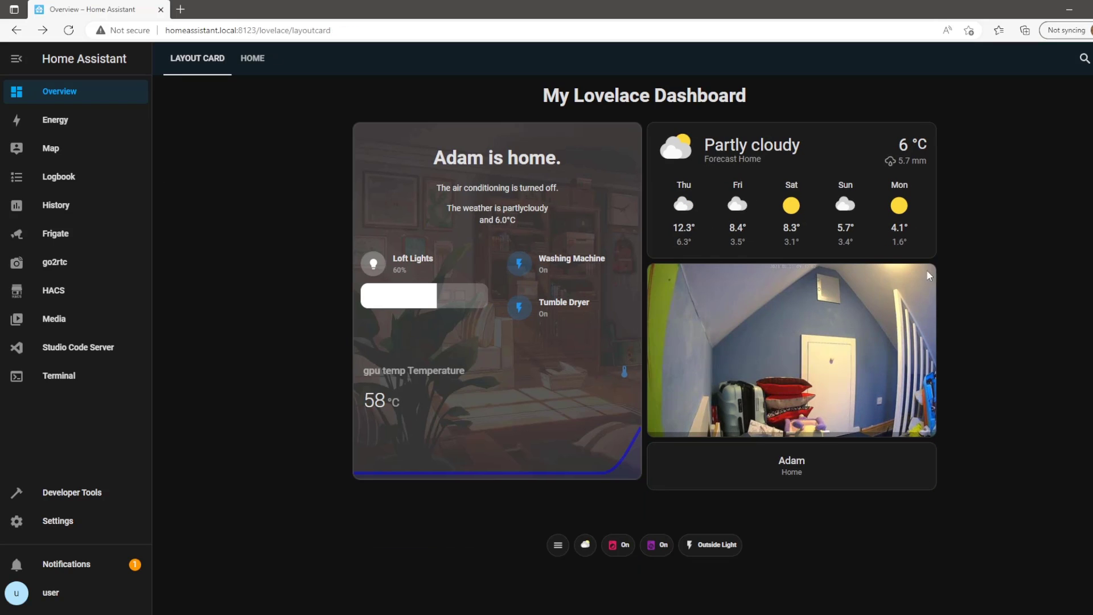